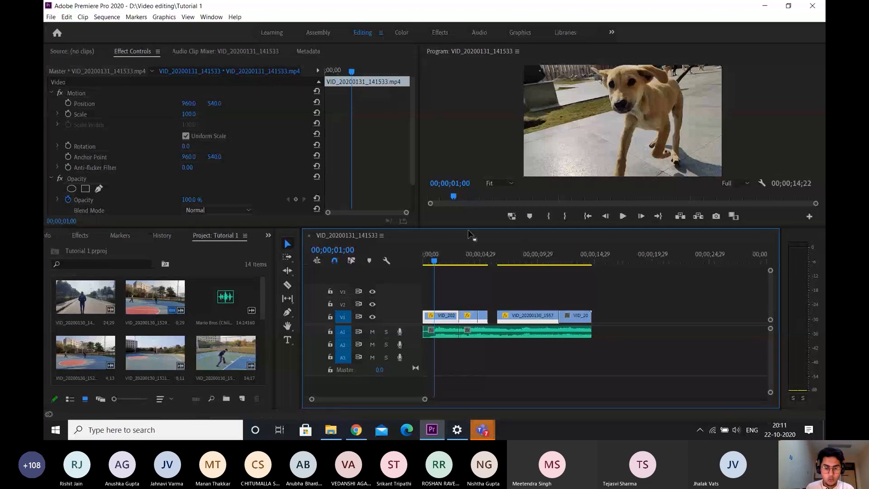
Add a text layer reading "Hello Everyone" over the dog footage at the very start of the sequence
{"action": "scroll", "coordinate": [453, 319], "scroll_direction": "up", "scroll_amount": 2}
{"action": "scroll", "coordinate": [455, 322], "scroll_direction": "up", "scroll_amount": 2}
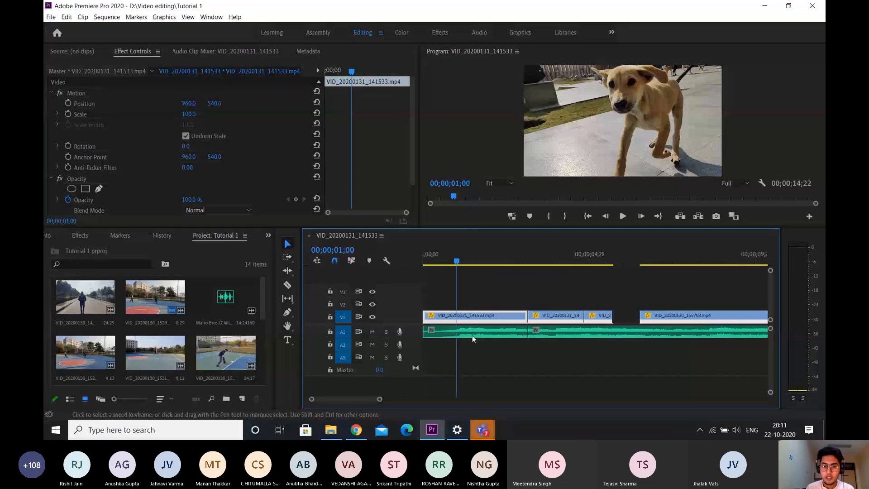
{"action": "left_click_drag", "start_coordinate": [456, 260], "coordinate": [414, 270]}
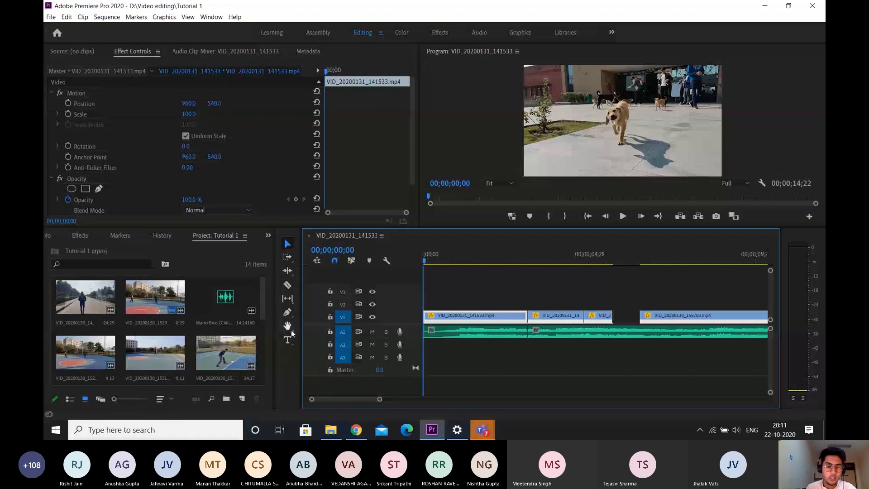
{"action": "left_click", "coordinate": [287, 244]}
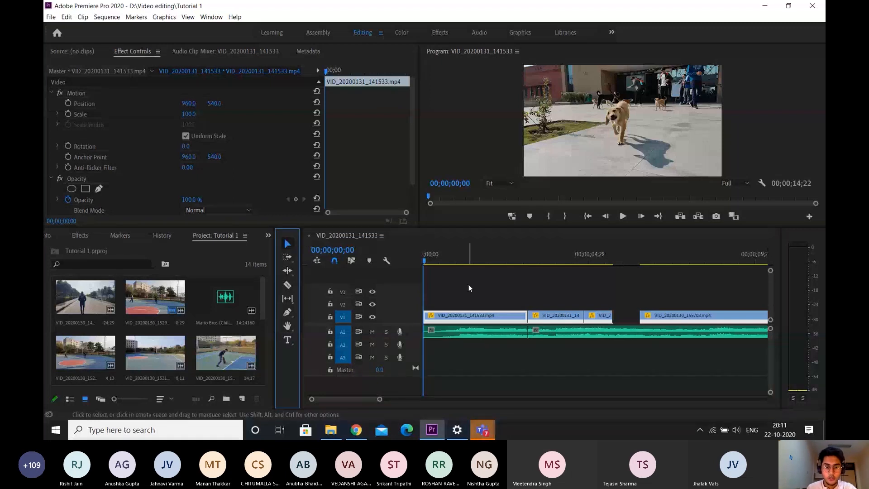
{"action": "key", "text": "t"}
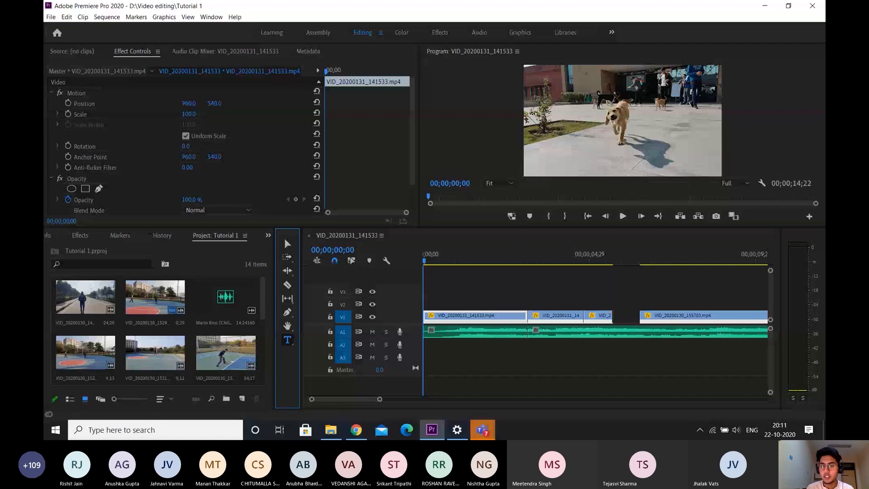
{"action": "left_click", "coordinate": [572, 146]}
{"action": "left_click", "coordinate": [572, 145]}
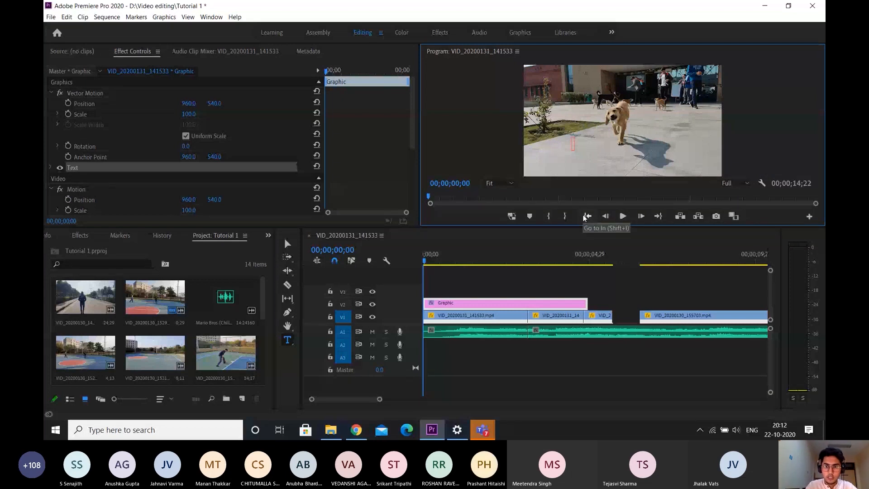
{"action": "type", "text": "Hello Everyone"}
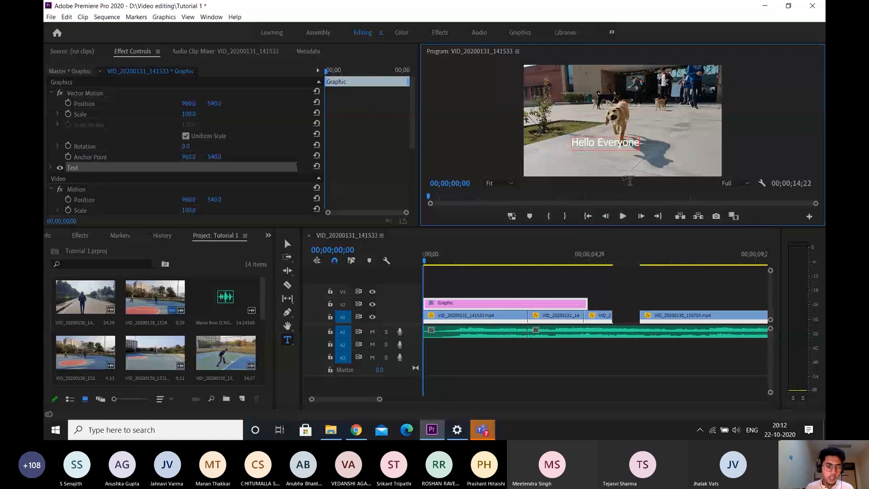
Set the font of the whole "Hello Everyone" title to Impact
{"action": "key", "text": "ctrl+a"}
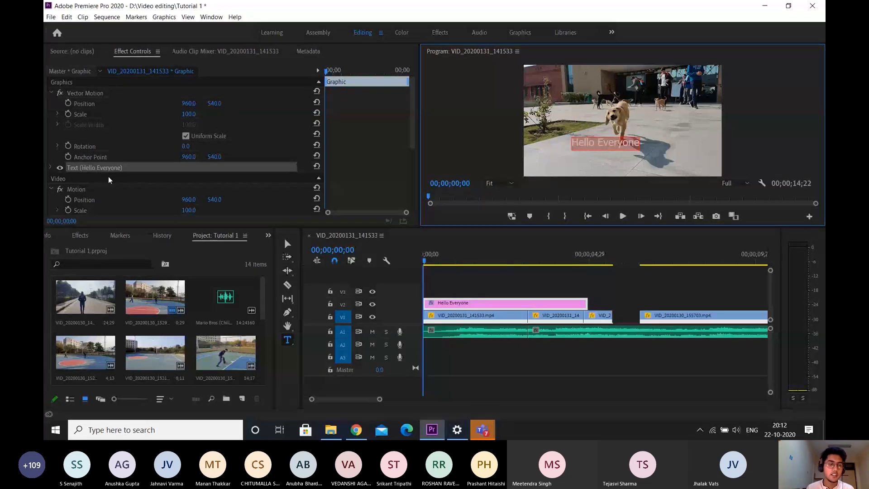
{"action": "left_click", "coordinate": [50, 167]}
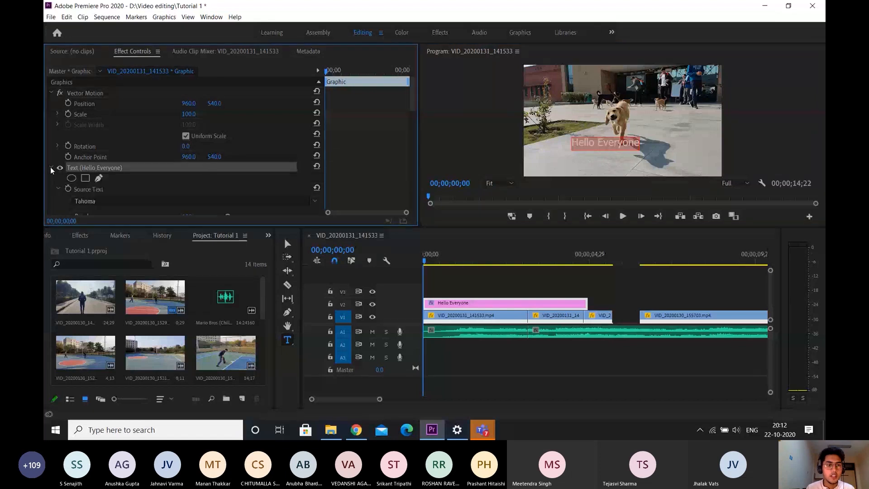
{"action": "scroll", "coordinate": [384, 143], "scroll_direction": "down", "scroll_amount": 3}
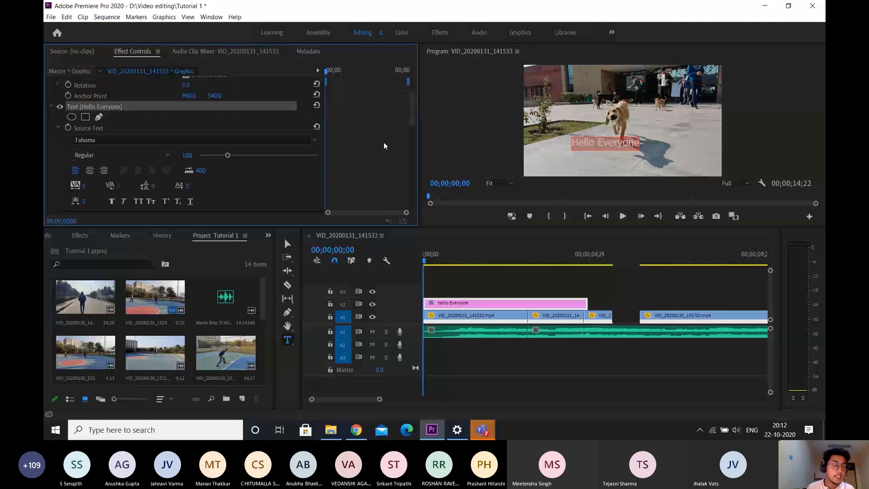
{"action": "scroll", "coordinate": [384, 142], "scroll_direction": "down", "scroll_amount": 1}
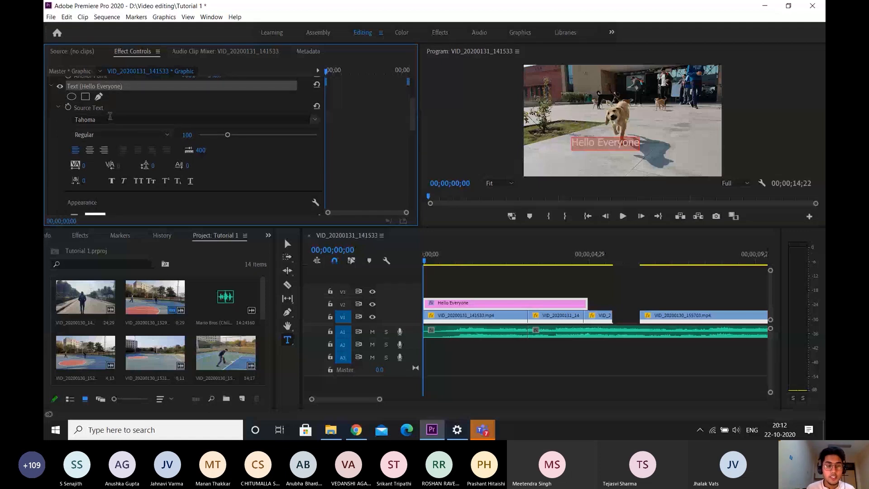
{"action": "left_click", "coordinate": [315, 119]}
{"action": "scroll", "coordinate": [166, 191], "scroll_direction": "down", "scroll_amount": 5}
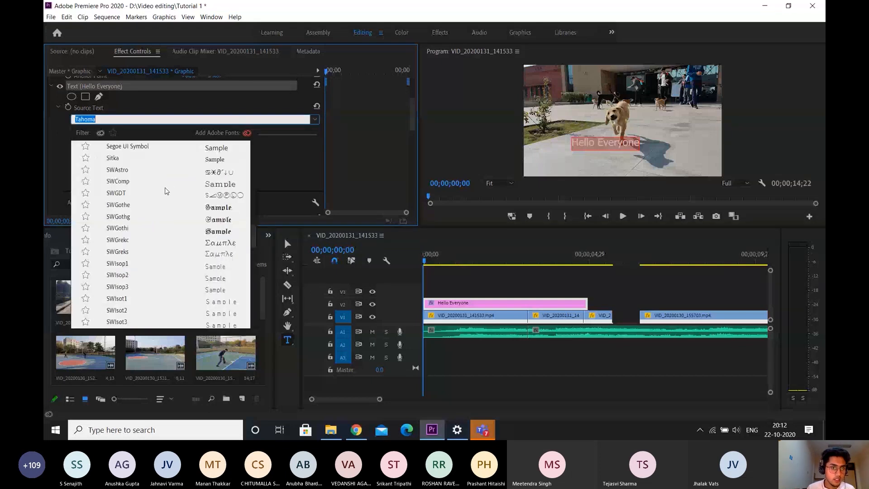
{"action": "scroll", "coordinate": [165, 191], "scroll_direction": "up", "scroll_amount": 5}
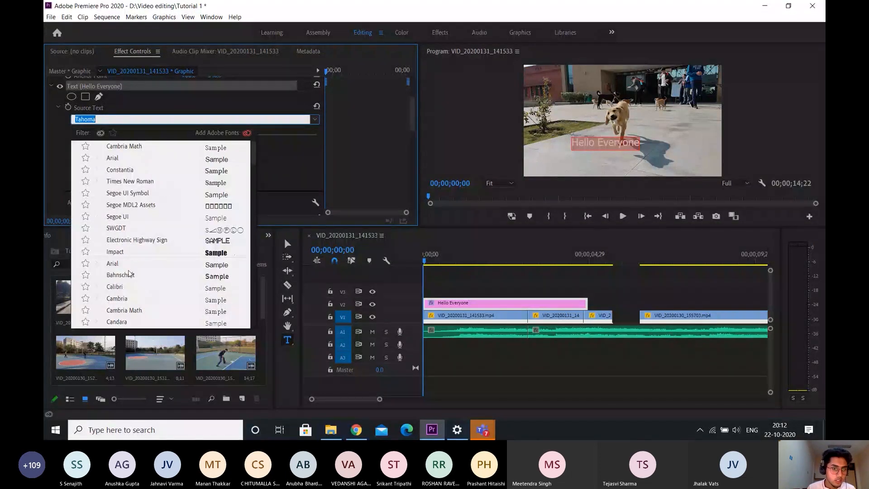
{"action": "left_click", "coordinate": [121, 251]}
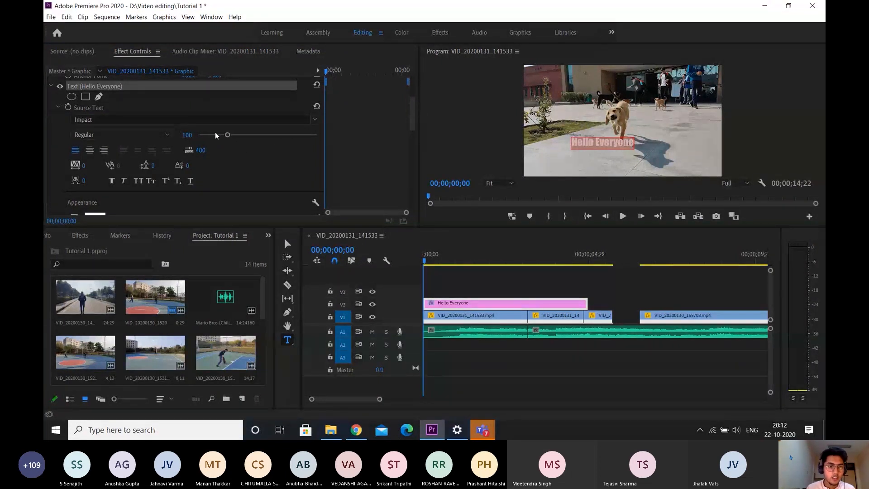
Set the title's font size to 160, try centre alignment and restore left alignment
{"action": "left_click_drag", "start_coordinate": [228, 136], "coordinate": [245, 136]}
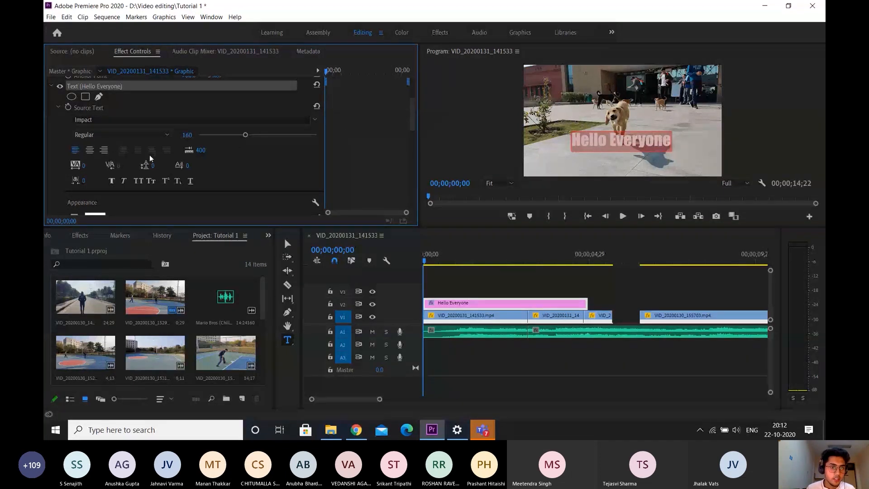
{"action": "left_click", "coordinate": [93, 150]}
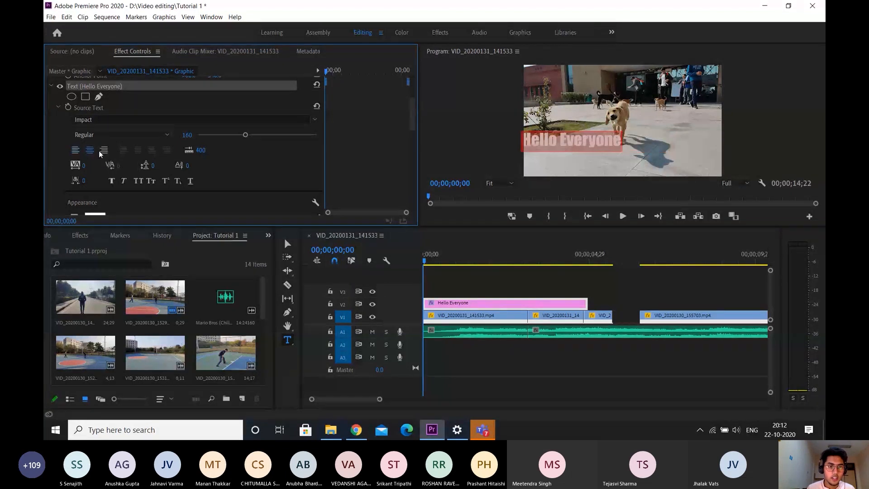
{"action": "left_click", "coordinate": [75, 150]}
Set the title's fill colour to black (000000)
{"action": "scroll", "coordinate": [365, 161], "scroll_direction": "down", "scroll_amount": 5}
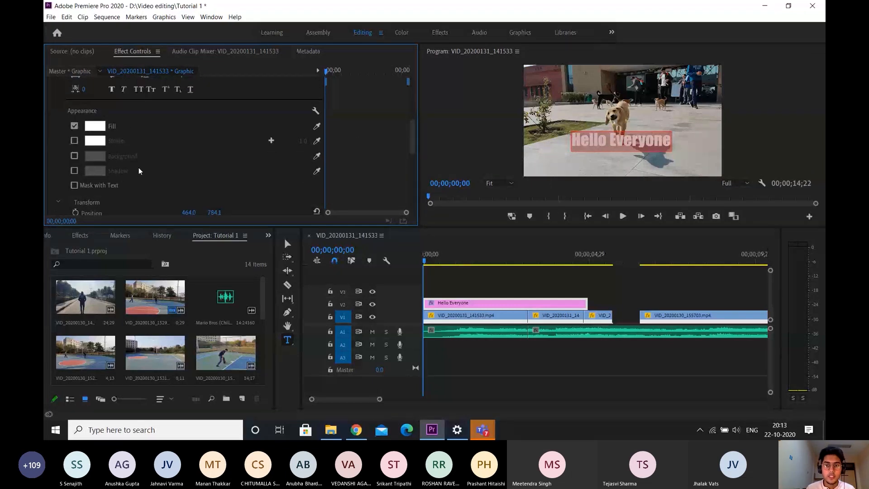
{"action": "left_click", "coordinate": [104, 127]}
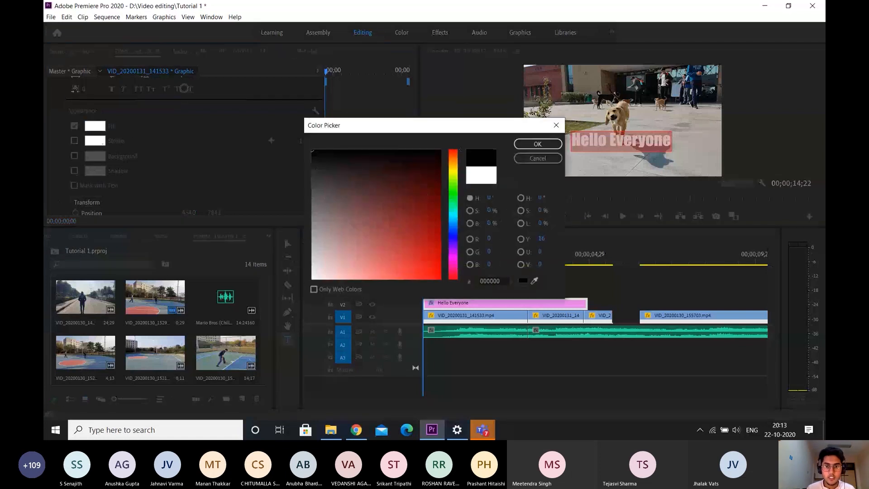
{"action": "left_click", "coordinate": [417, 171]}
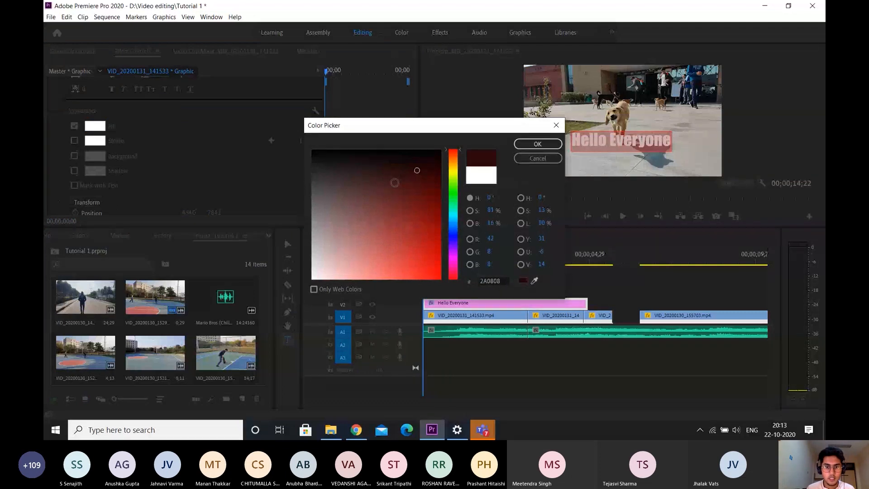
{"action": "left_click", "coordinate": [415, 237]}
{"action": "left_click", "coordinate": [313, 151]}
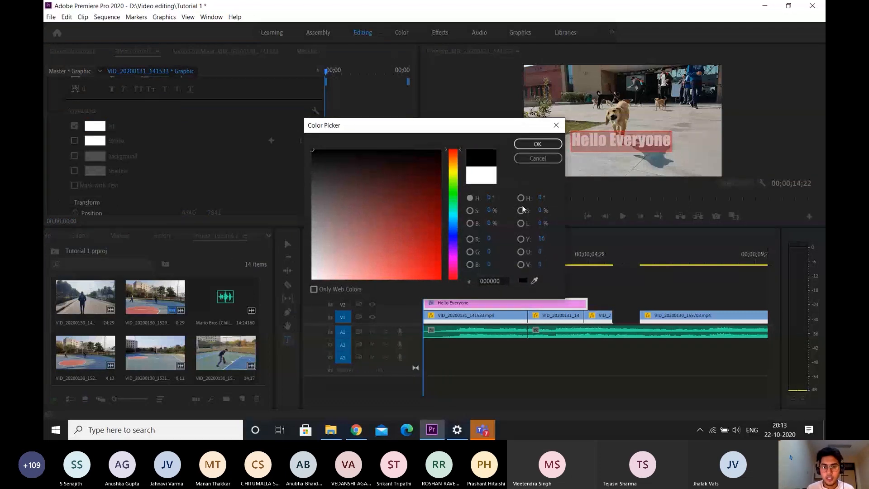
{"action": "left_click", "coordinate": [539, 144]}
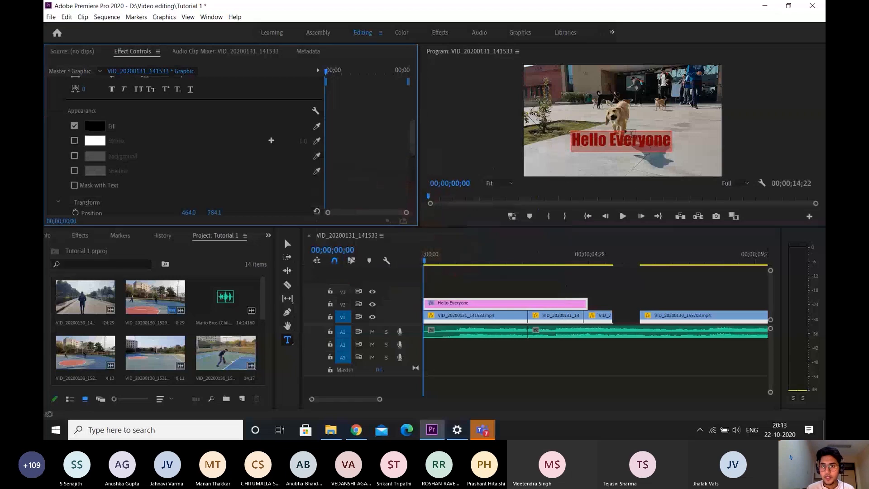
Enable a white stroke around the title text and set its width to 8.0
{"action": "left_click", "coordinate": [74, 140]}
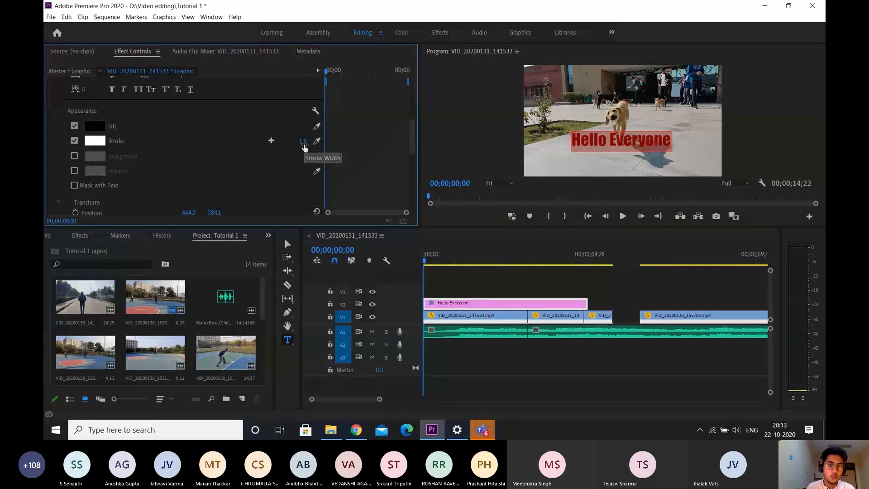
{"action": "left_click", "coordinate": [303, 143]}
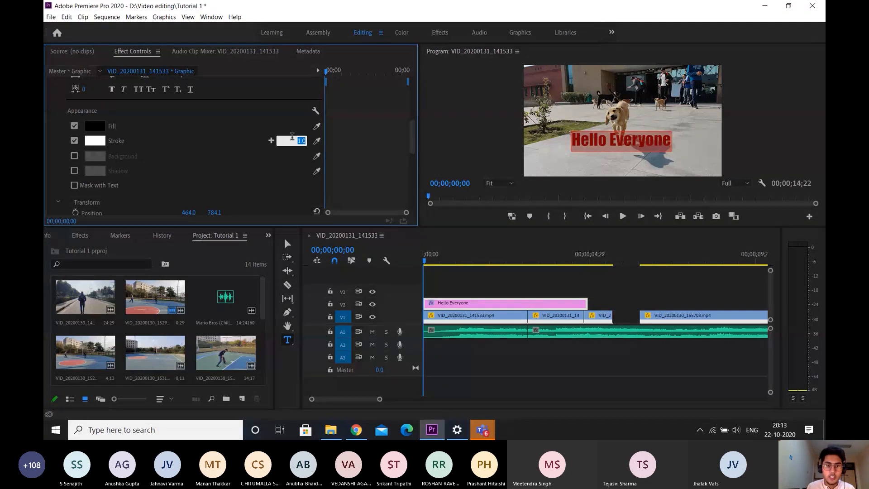
{"action": "type", "text": "6"}
{"action": "key", "text": "Return"}
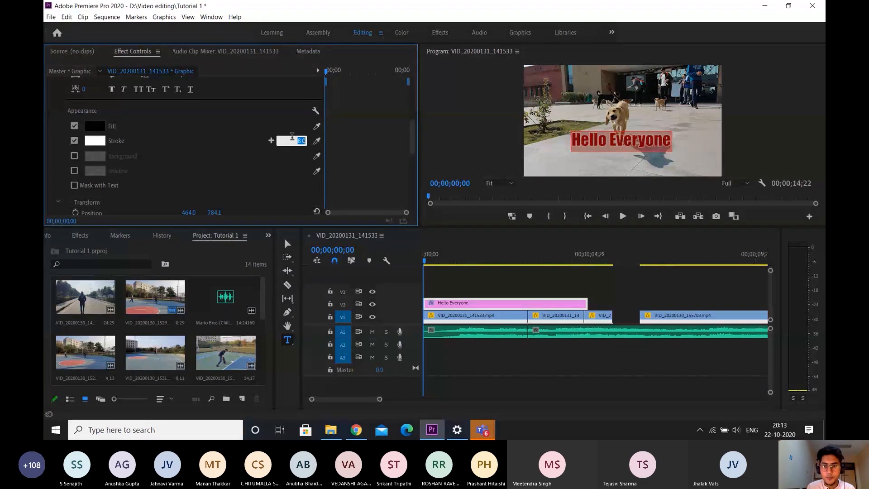
{"action": "type", "text": "10"}
{"action": "key", "text": "Return"}
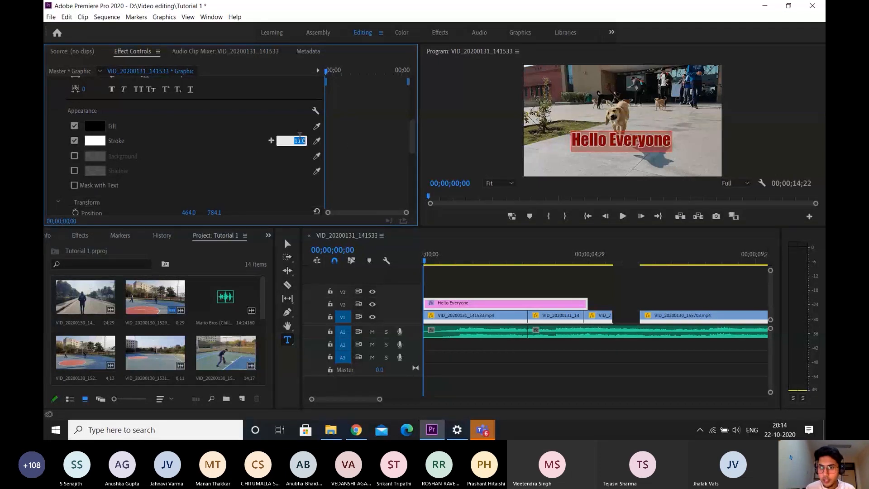
{"action": "key", "text": "Down"}
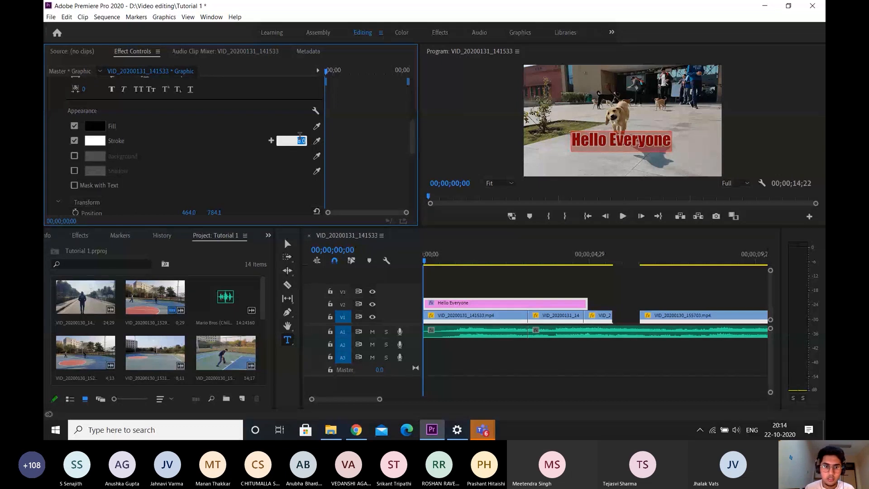
{"action": "left_click", "coordinate": [247, 141]}
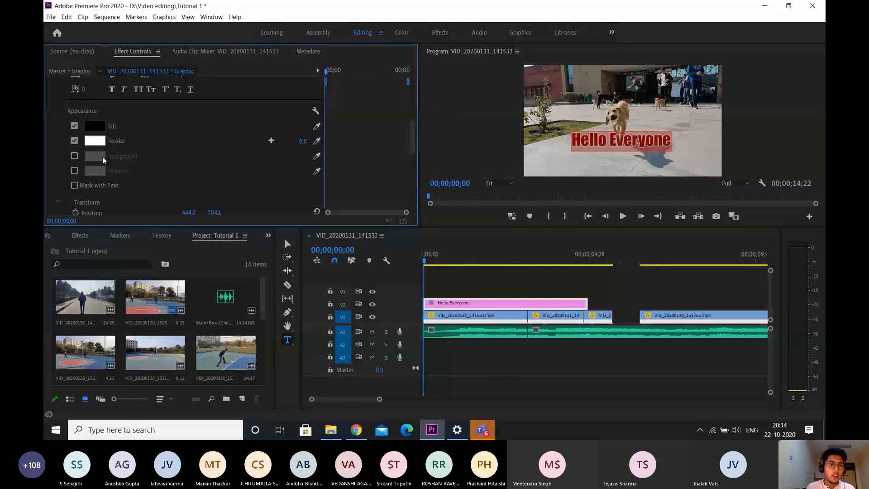
Toggle the title's background on and off, and enable a shadow with 100% opacity
{"action": "left_click", "coordinate": [73, 156]}
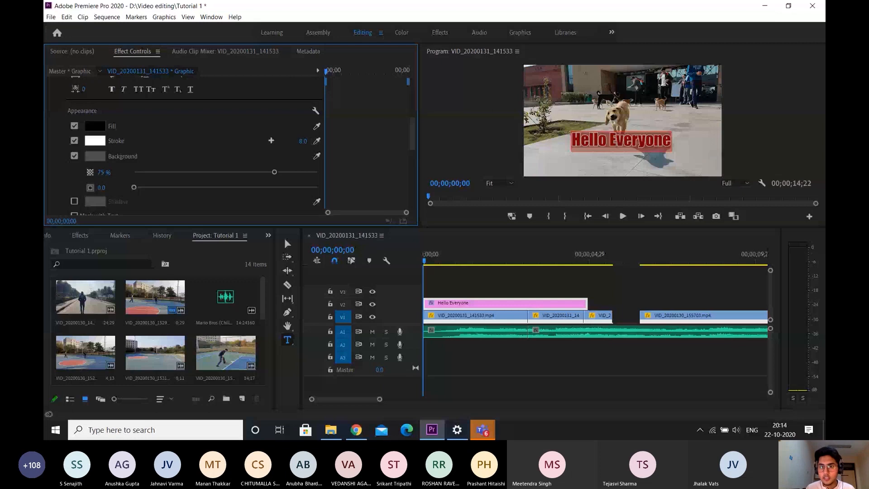
{"action": "left_click", "coordinate": [75, 156]}
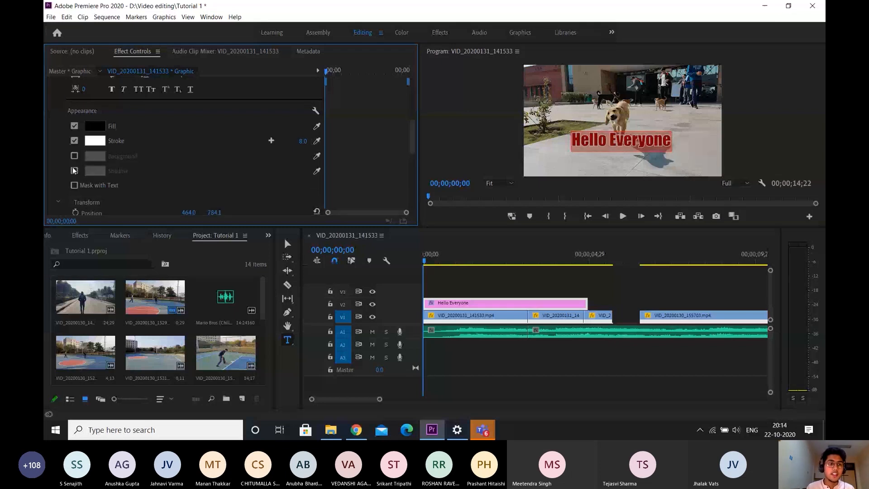
{"action": "left_click", "coordinate": [74, 171]}
{"action": "scroll", "coordinate": [263, 142], "scroll_direction": "down", "scroll_amount": 3}
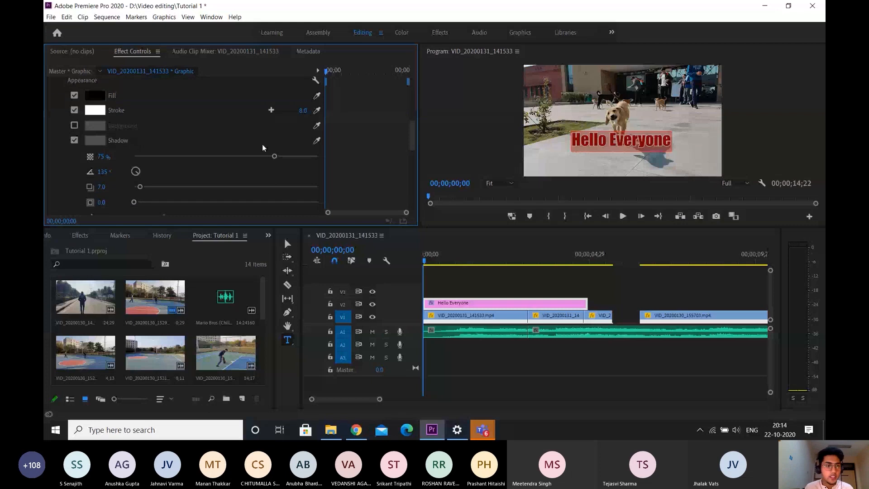
{"action": "scroll", "coordinate": [262, 148], "scroll_direction": "down", "scroll_amount": 3}
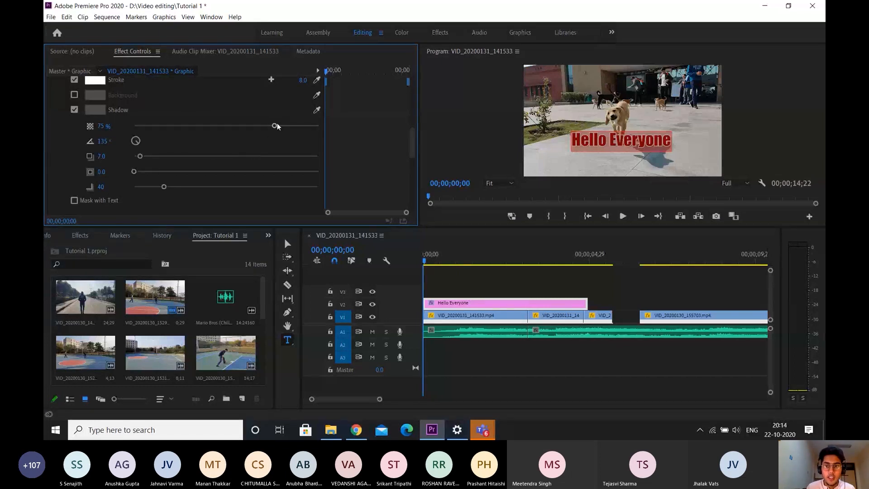
{"action": "left_click_drag", "start_coordinate": [274, 125], "coordinate": [371, 142]}
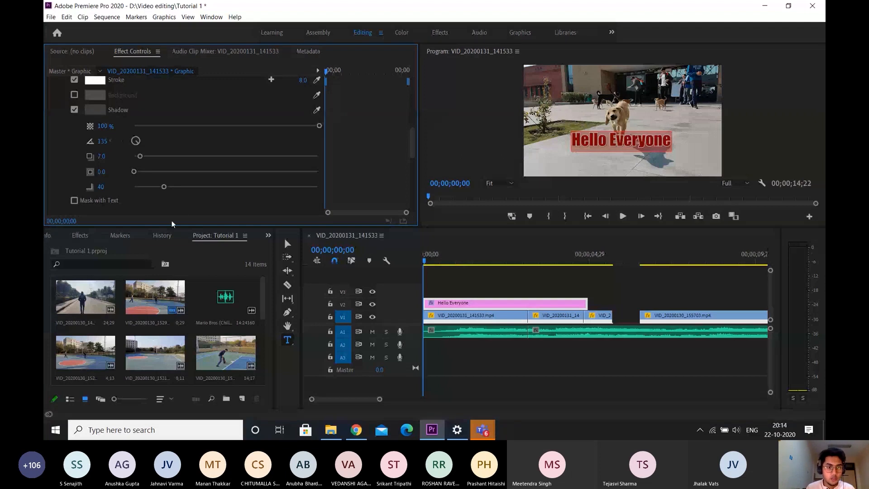
Try several distances for the title's shadow, including the maximum of 200, and settle on about 54.4
{"action": "left_click_drag", "start_coordinate": [142, 156], "coordinate": [193, 156]}
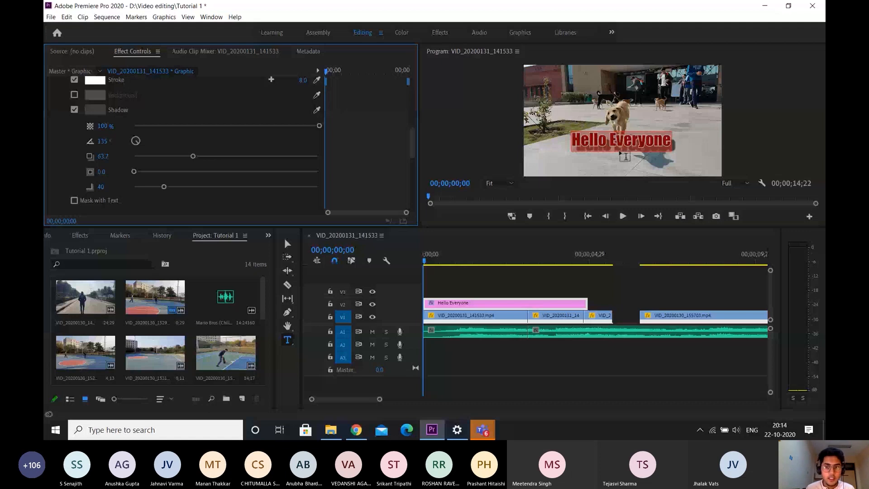
{"action": "left_click_drag", "start_coordinate": [193, 156], "coordinate": [367, 153]}
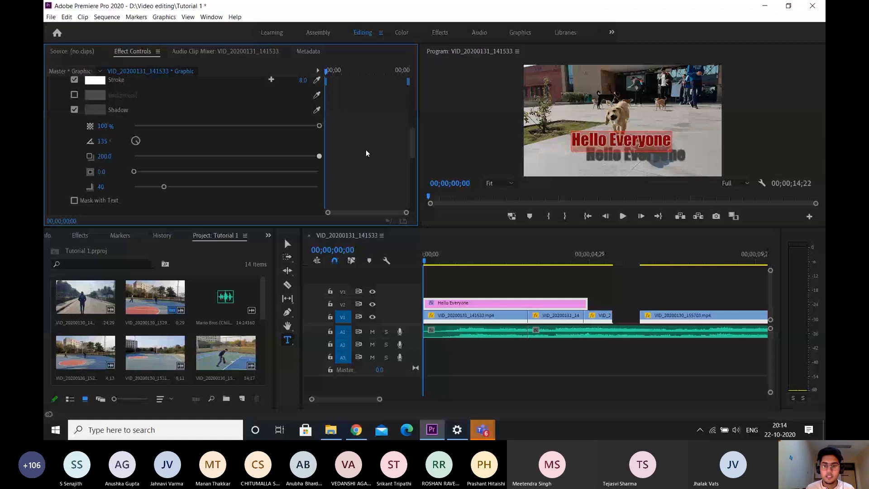
{"action": "left_click", "coordinate": [172, 156]}
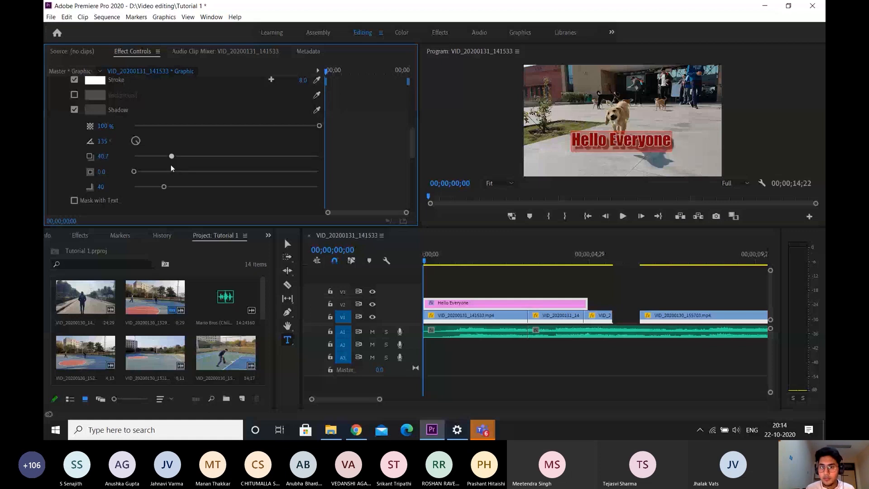
{"action": "left_click_drag", "start_coordinate": [172, 168], "coordinate": [184, 165]}
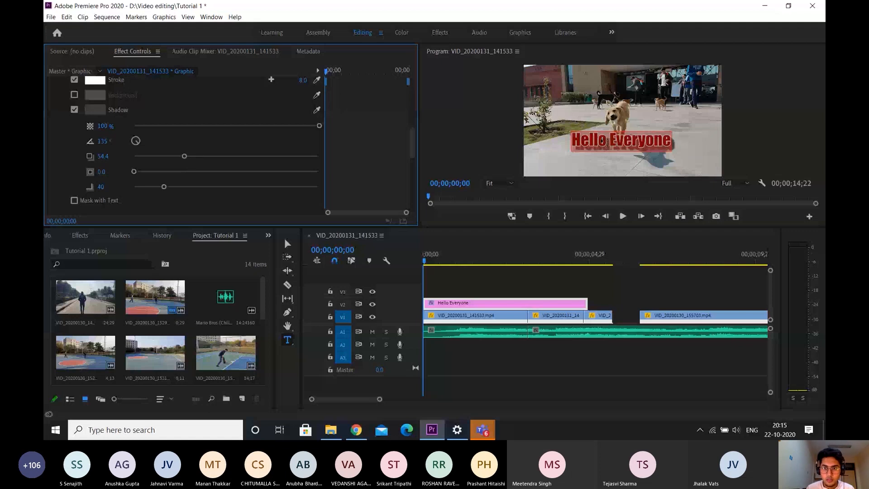
Try shadow distances of 33 and the maximum of 200 on the title, with the shadow's blur reduced to 0
{"action": "left_click_drag", "start_coordinate": [185, 165], "coordinate": [268, 168]}
{"action": "left_click_drag", "start_coordinate": [267, 165], "coordinate": [677, 164]}
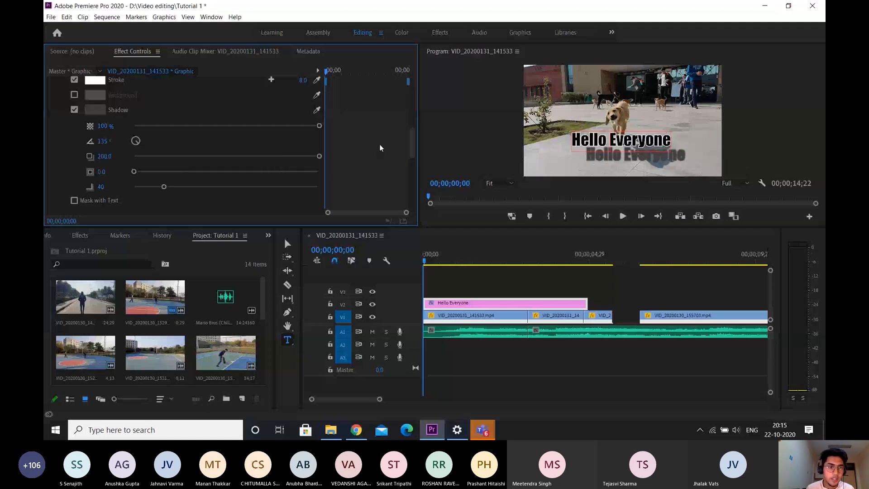
{"action": "left_click_drag", "start_coordinate": [311, 153], "coordinate": [43, 189]}
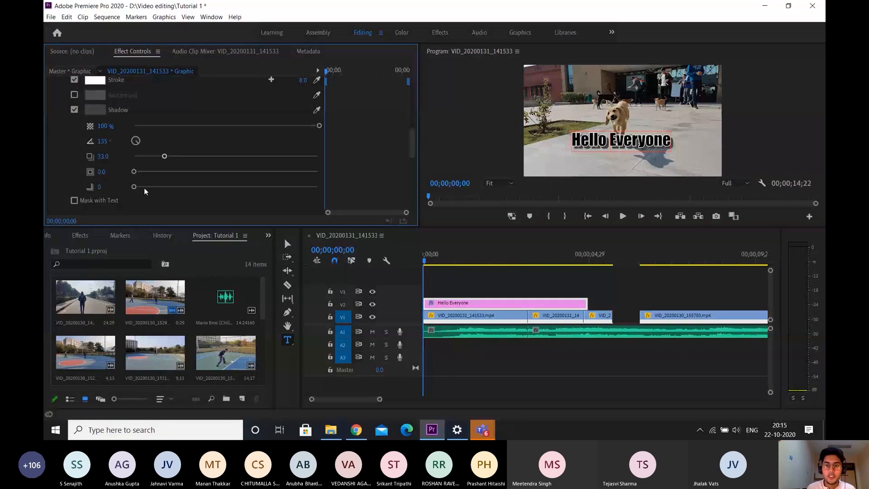
{"action": "left_click_drag", "start_coordinate": [165, 158], "coordinate": [471, 165]}
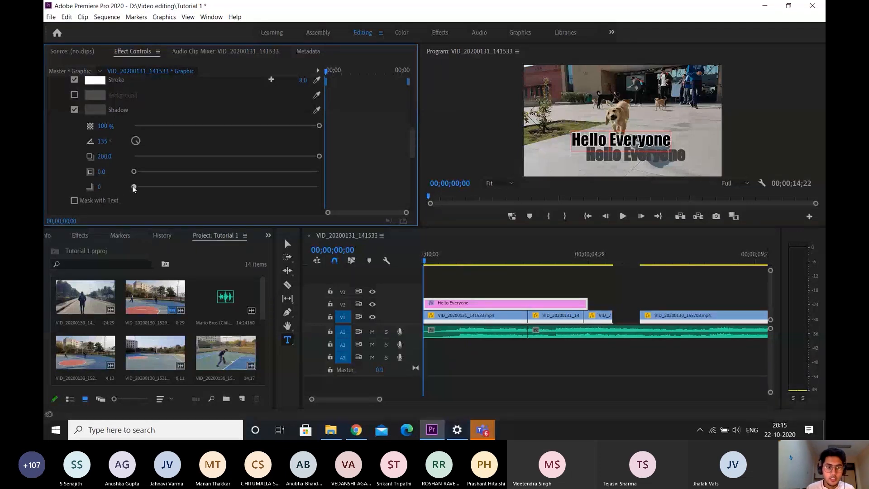
Try a shadow blur of 250, then set the title's shadow to blur 104, size 2.2 and distance 35.2
{"action": "left_click_drag", "start_coordinate": [169, 187], "coordinate": [347, 182]}
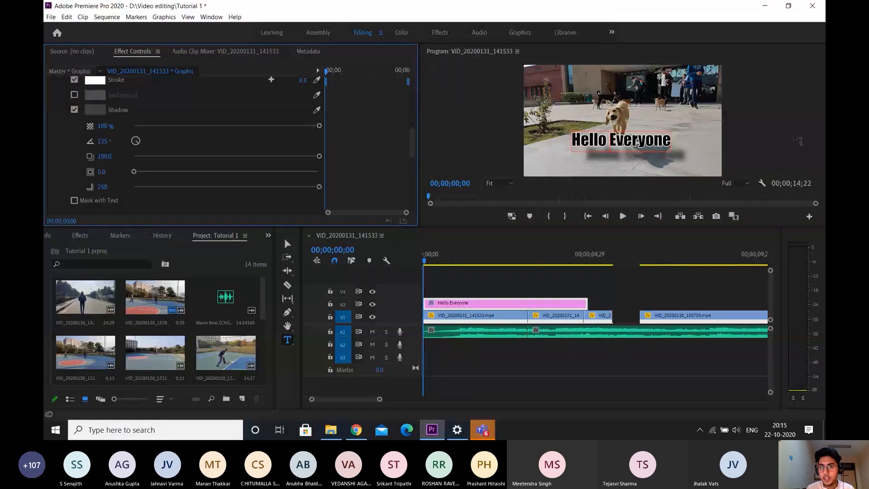
{"action": "left_click_drag", "start_coordinate": [318, 187], "coordinate": [211, 187]}
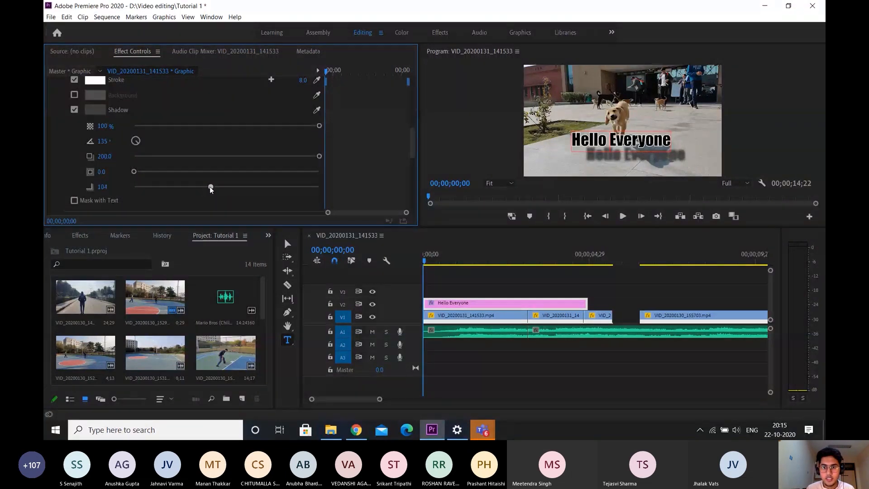
{"action": "left_click_drag", "start_coordinate": [135, 172], "coordinate": [137, 173]}
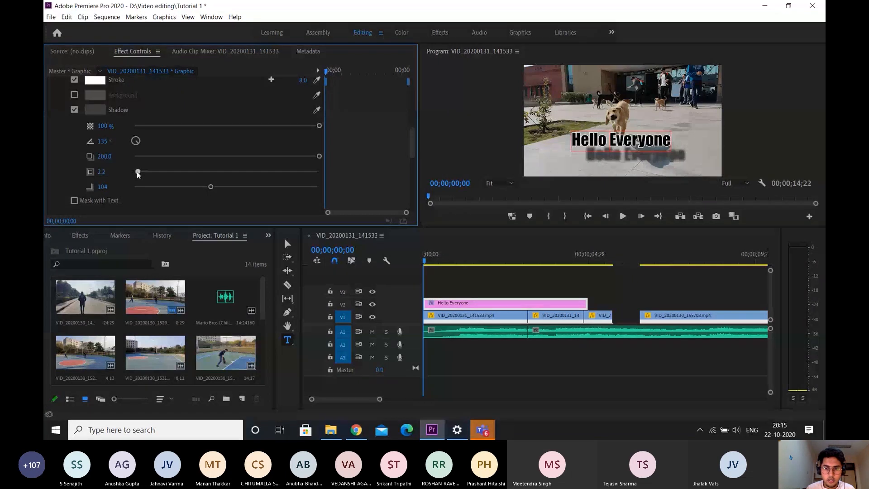
{"action": "left_click_drag", "start_coordinate": [320, 156], "coordinate": [166, 164]}
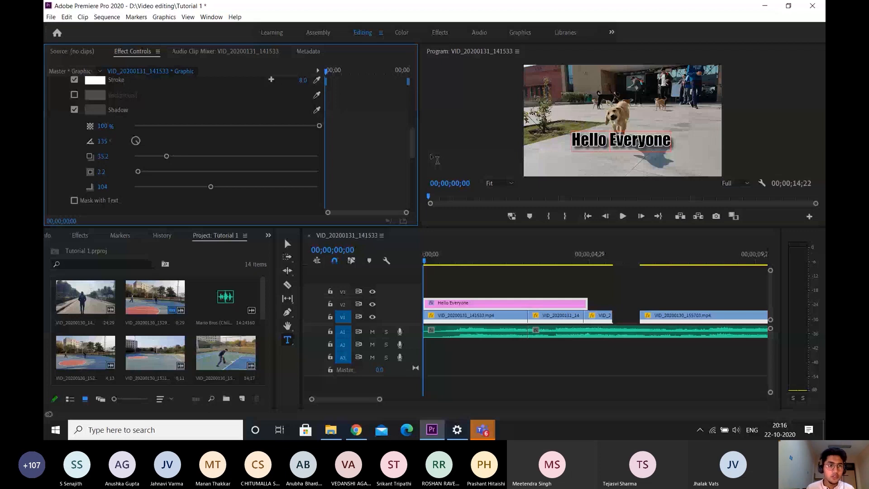
Try scaling the title to 122, restore its scale to 100, and reposition it low in the frame at 489.0, 952.1
{"action": "scroll", "coordinate": [72, 148], "scroll_direction": "down", "scroll_amount": 3}
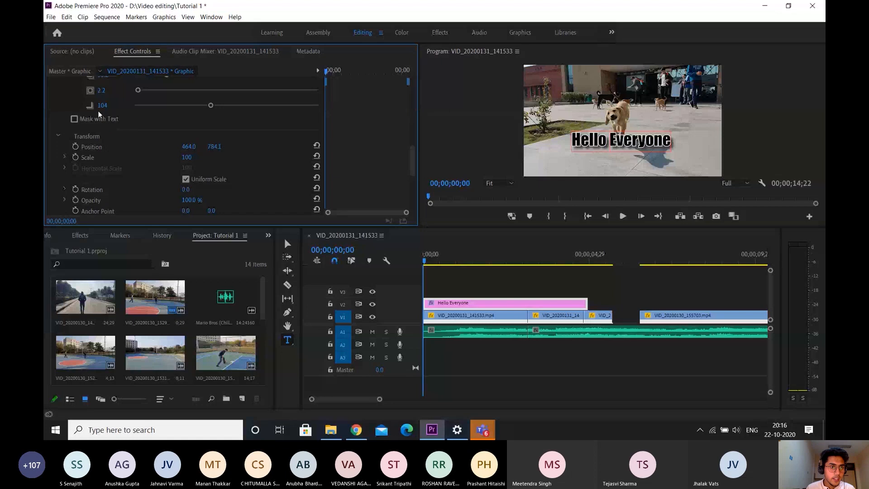
{"action": "scroll", "coordinate": [381, 153], "scroll_direction": "up", "scroll_amount": 1}
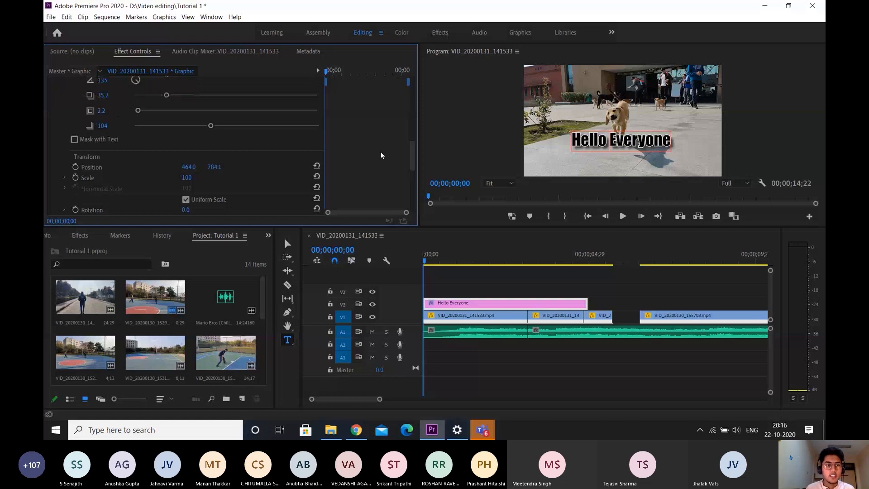
{"action": "scroll", "coordinate": [167, 121], "scroll_direction": "up", "scroll_amount": 5}
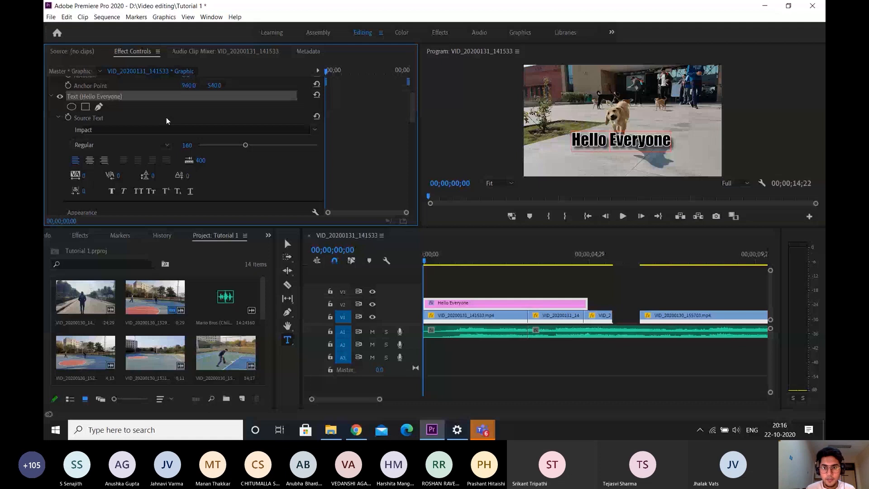
{"action": "scroll", "coordinate": [167, 121], "scroll_direction": "down", "scroll_amount": 10}
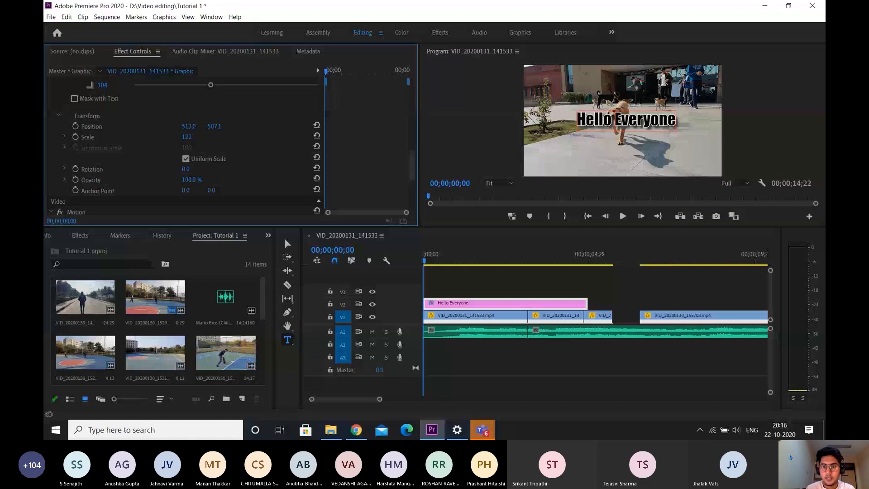
{"action": "scroll", "coordinate": [186, 145], "scroll_direction": "down", "scroll_amount": 1}
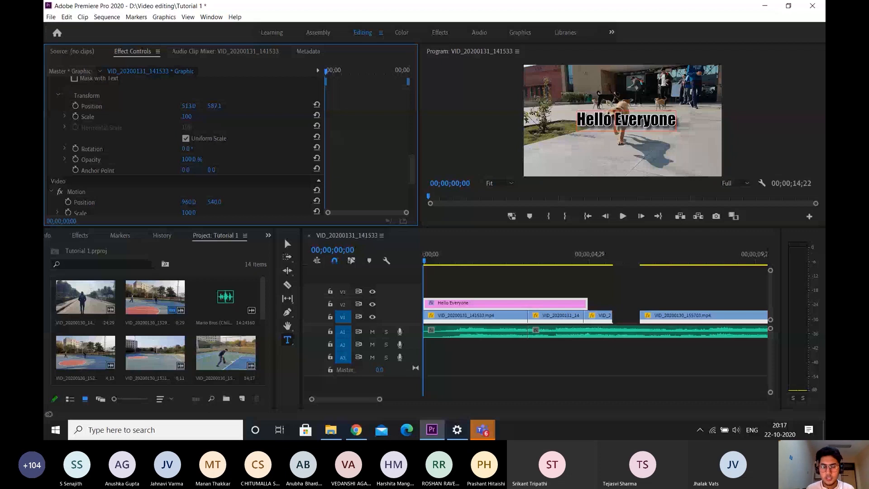
{"action": "key", "text": "ctrl+z"}
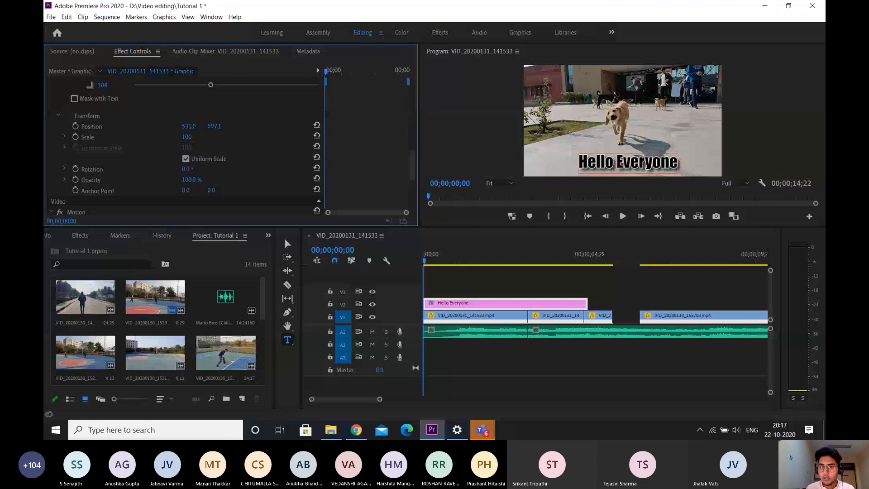
{"action": "key", "text": "ctrl+z"}
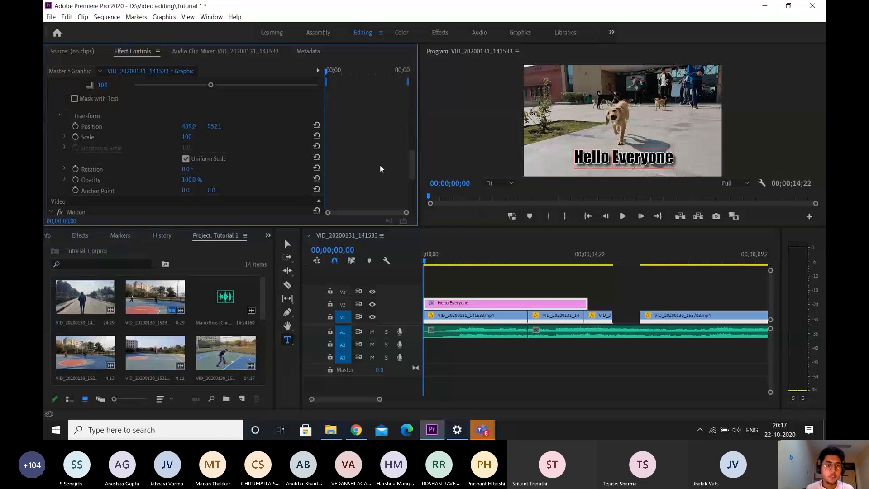
Center-align the title text and set its horizontal position to 960
{"action": "scroll", "coordinate": [382, 166], "scroll_direction": "up", "scroll_amount": 5}
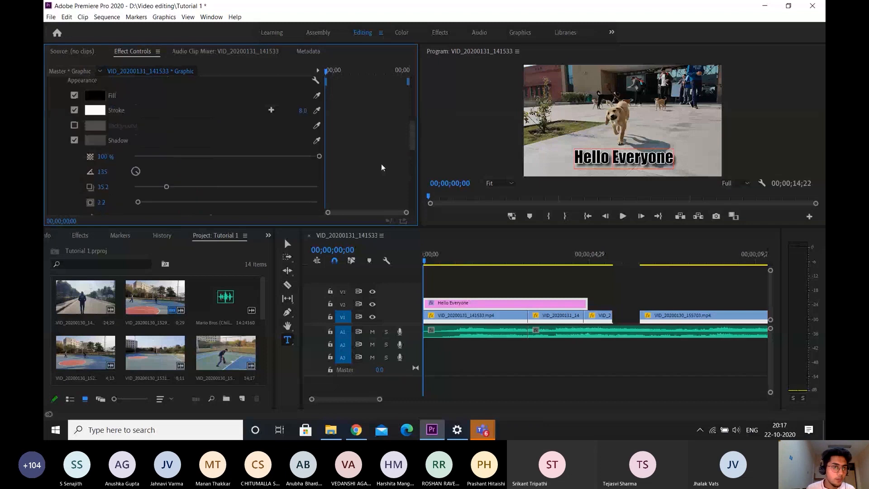
{"action": "scroll", "coordinate": [290, 180], "scroll_direction": "up", "scroll_amount": 2}
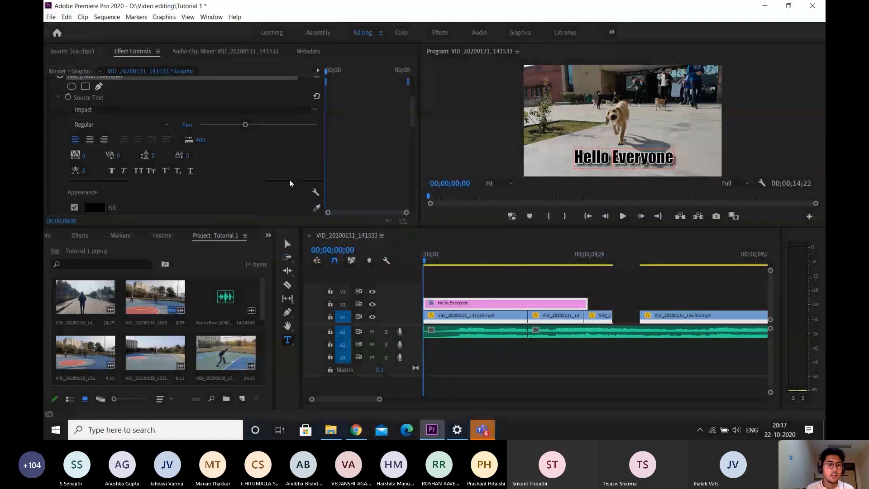
{"action": "left_click", "coordinate": [90, 140]}
{"action": "scroll", "coordinate": [91, 144], "scroll_direction": "down", "scroll_amount": 5}
{"action": "left_click", "coordinate": [194, 136]}
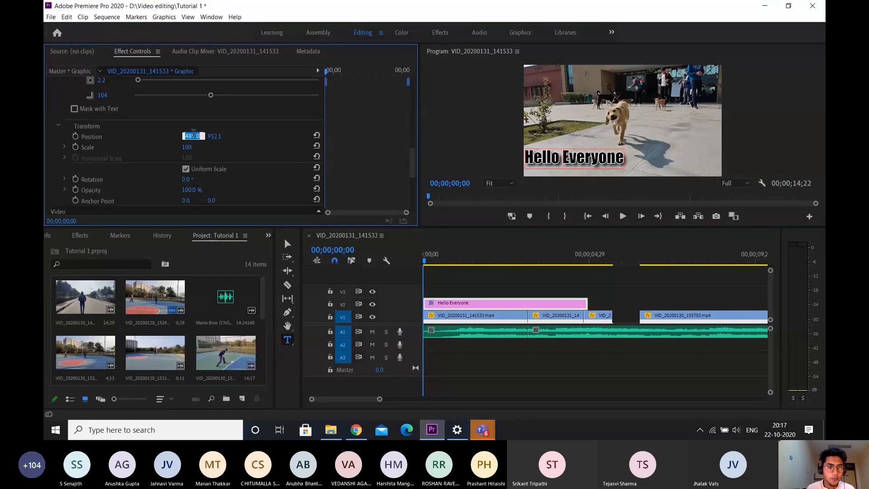
{"action": "type", "text": "960"}
{"action": "key", "text": "Return"}
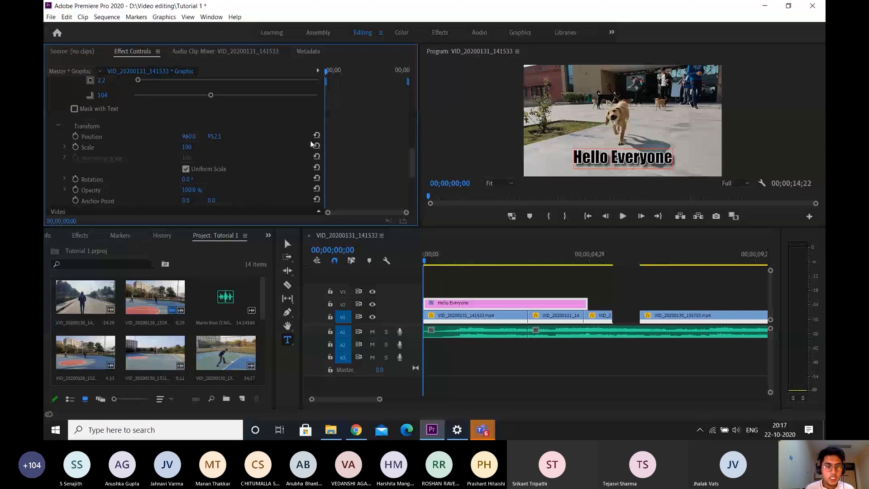
Trim the Hello Everyone clip to the end of the first video clip and move it up to track V3
{"action": "left_click_drag", "start_coordinate": [587, 304], "coordinate": [528, 304]}
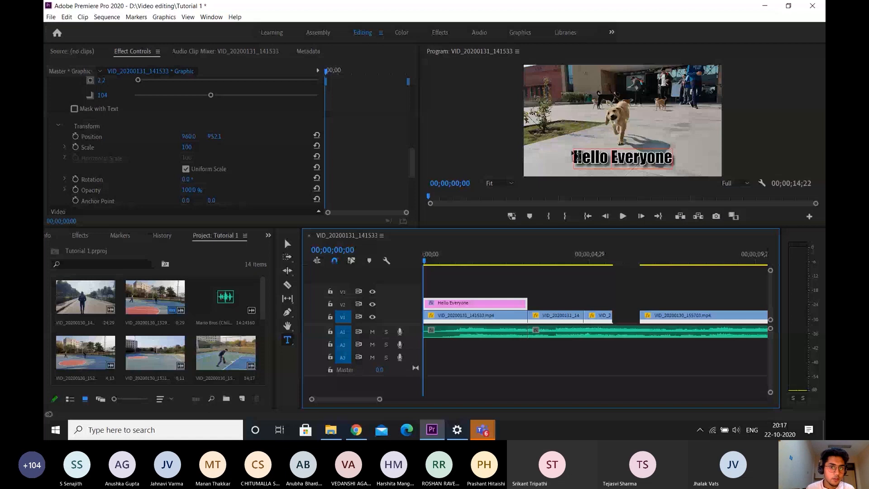
{"action": "scroll", "coordinate": [360, 176], "scroll_direction": "down", "scroll_amount": 10}
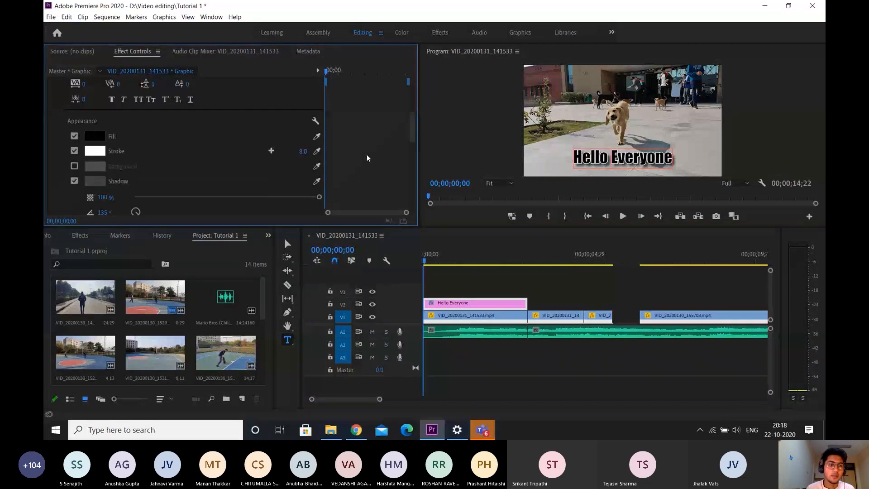
{"action": "scroll", "coordinate": [366, 154], "scroll_direction": "down", "scroll_amount": 3}
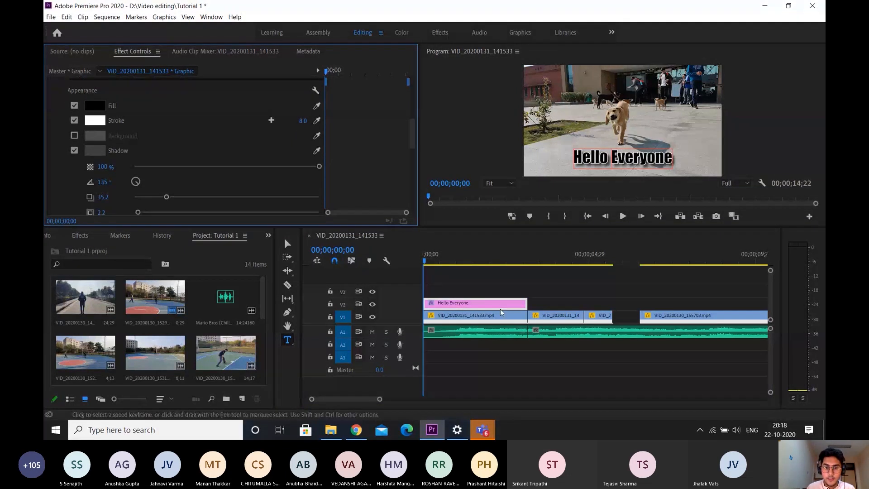
{"action": "left_click_drag", "start_coordinate": [501, 309], "coordinate": [461, 294]}
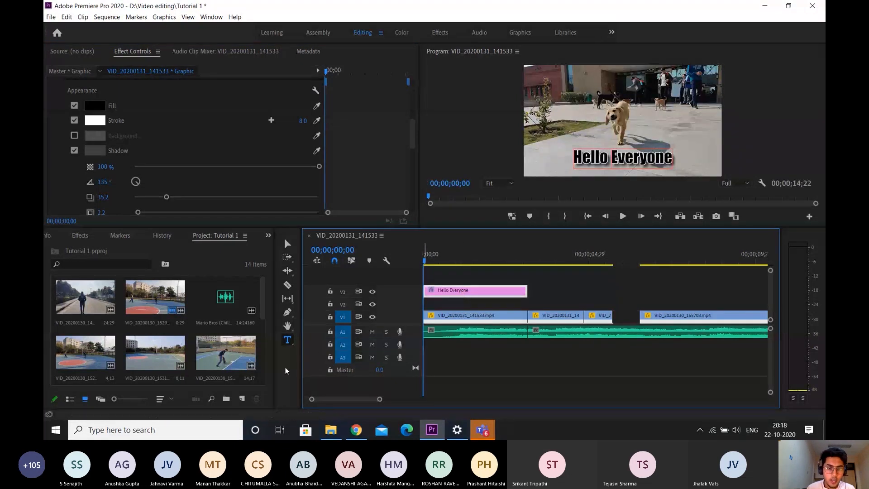
Try drawing a wide rectangle over the lower part of the frame with the Rectangle Tool while the title clip is selected
{"action": "left_click", "coordinate": [291, 311]}
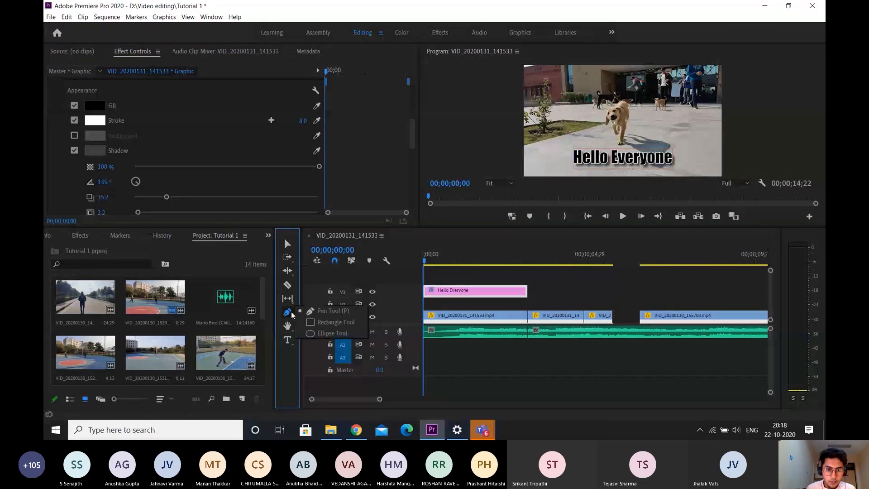
{"action": "left_click", "coordinate": [322, 322]}
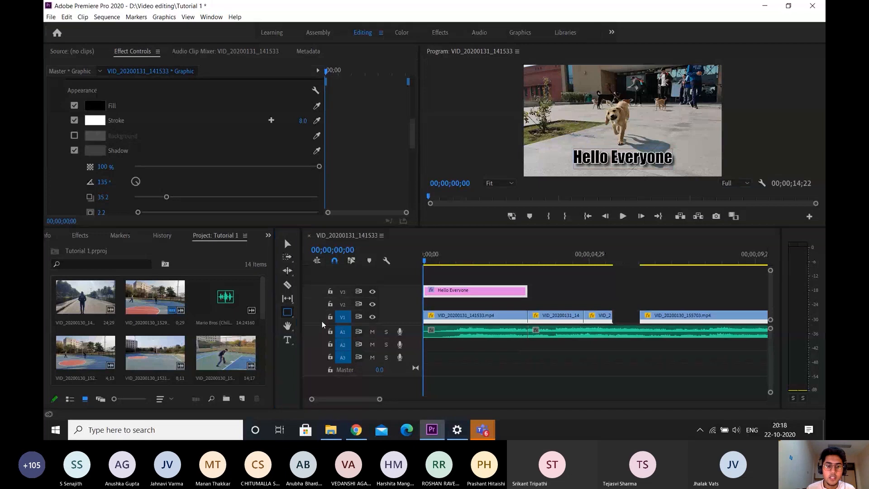
{"action": "left_click", "coordinate": [288, 312]}
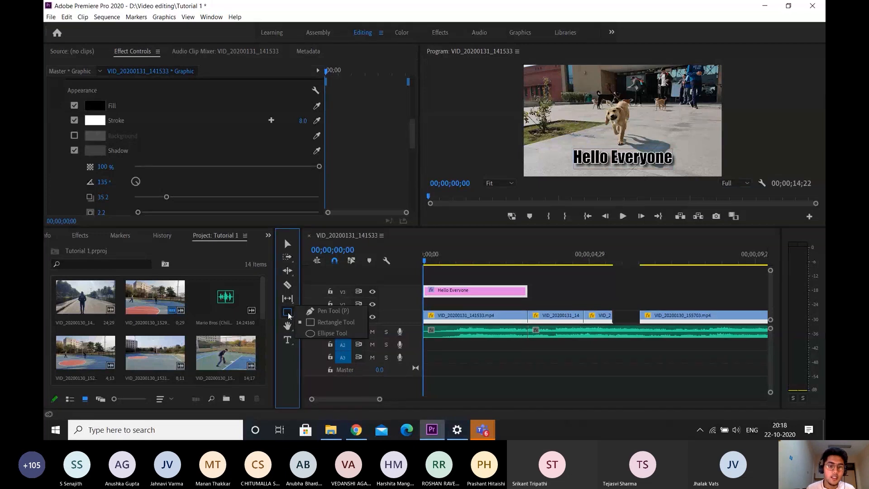
{"action": "left_click", "coordinate": [345, 324]}
{"action": "left_click_drag", "start_coordinate": [526, 146], "coordinate": [798, 168]}
{"action": "left_click_drag", "start_coordinate": [805, 169], "coordinate": [808, 172]}
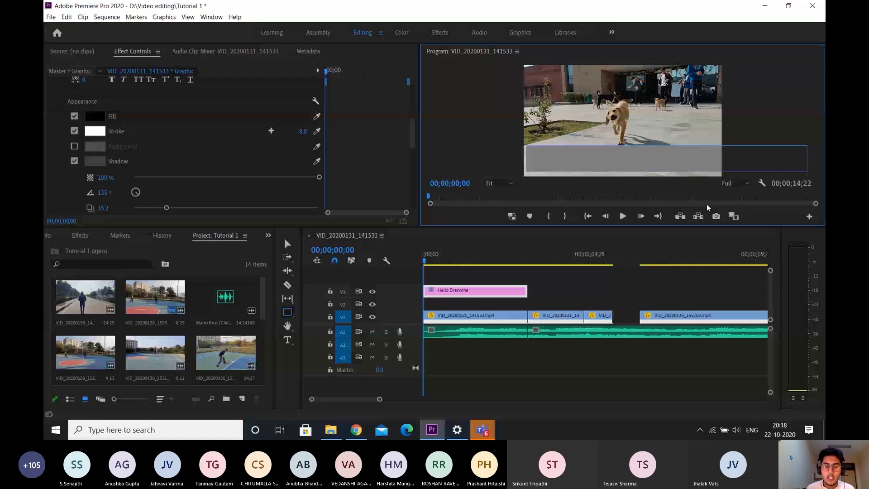
{"action": "left_click", "coordinate": [490, 293]}
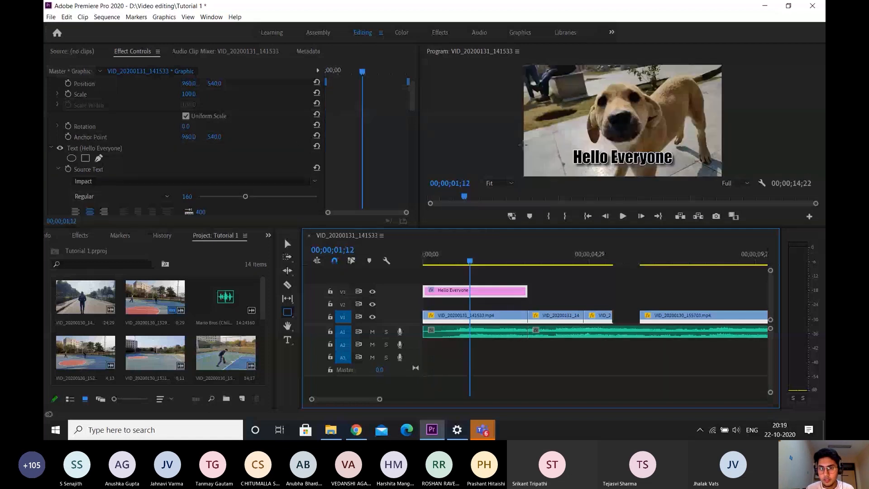
Draw a wide rectangle across the lower frame as a separate graphic clip on V2 and align the clip with the sequence start
{"action": "mouse_move", "coordinate": [524, 145]}
{"action": "left_mouse_down"}
{"action": "mouse_move", "coordinate": [763, 176]}
{"action": "mouse_move", "coordinate": [792, 167]}
{"action": "left_mouse_up"}
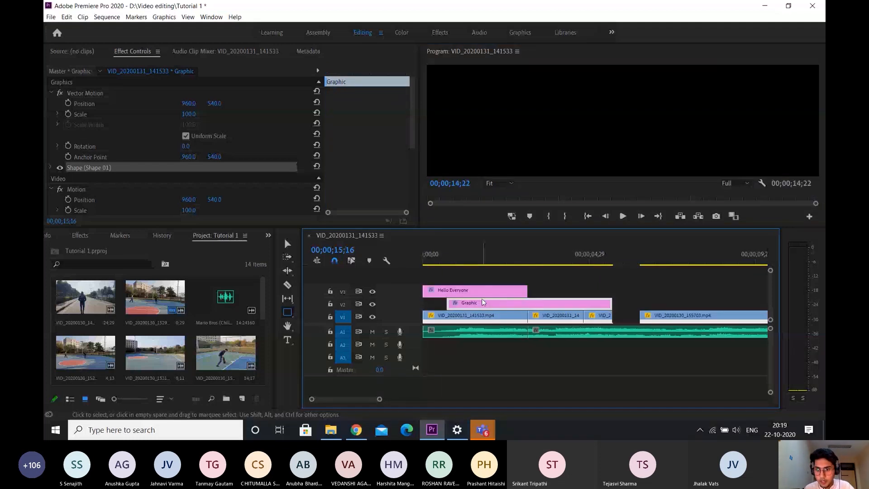
{"action": "left_click_drag", "start_coordinate": [482, 303], "coordinate": [458, 303]}
{"action": "left_click", "coordinate": [446, 257]}
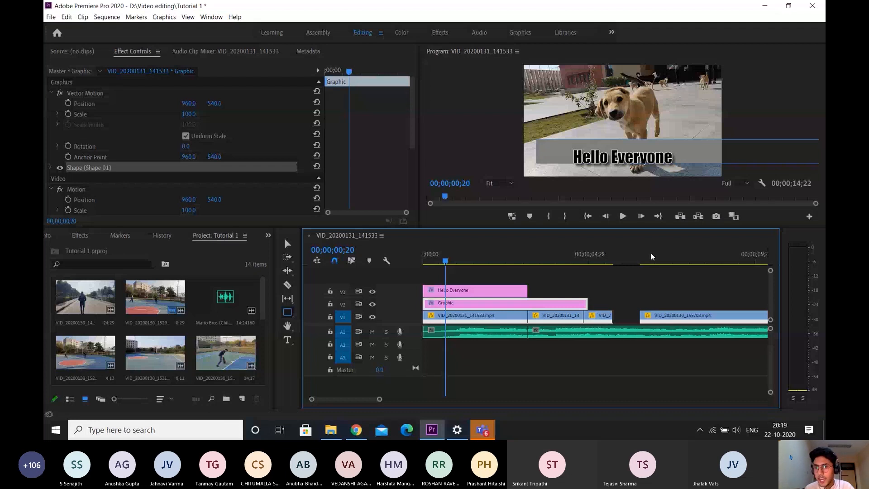
Reposition the rectangle to span the full frame width behind the title, and trim its clip to the title clip's end
{"action": "key", "text": "v"}
{"action": "left_click", "coordinate": [612, 136]}
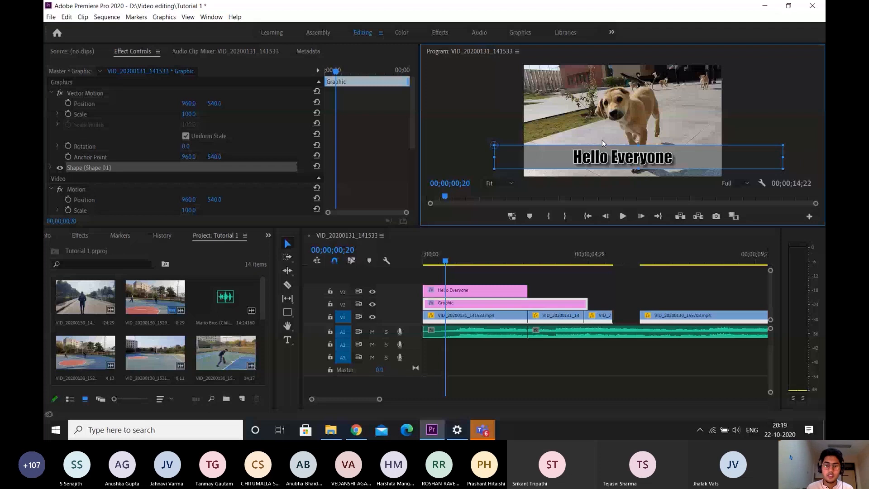
{"action": "left_click_drag", "start_coordinate": [586, 304], "coordinate": [528, 304]}
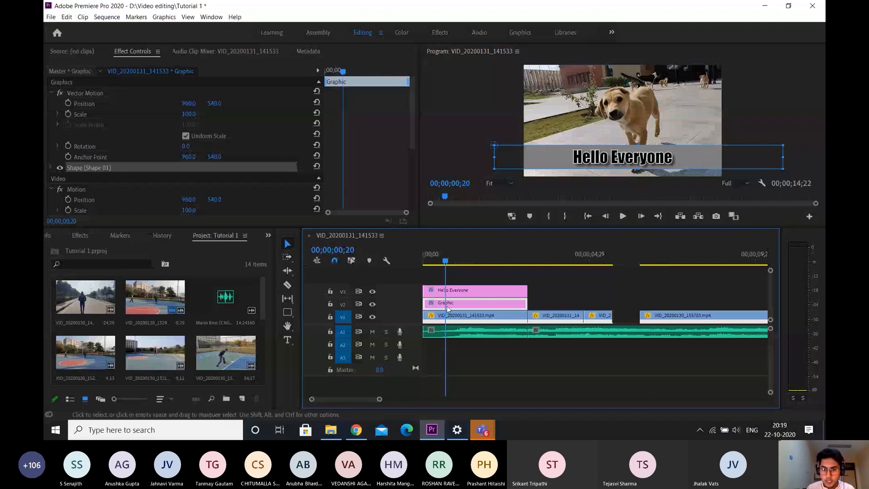
Restack the two graphics at the sequence start, trying the rectangle above the title, then placing the rectangle on V3 and the title on V4
{"action": "left_click_drag", "start_coordinate": [447, 309], "coordinate": [585, 310]}
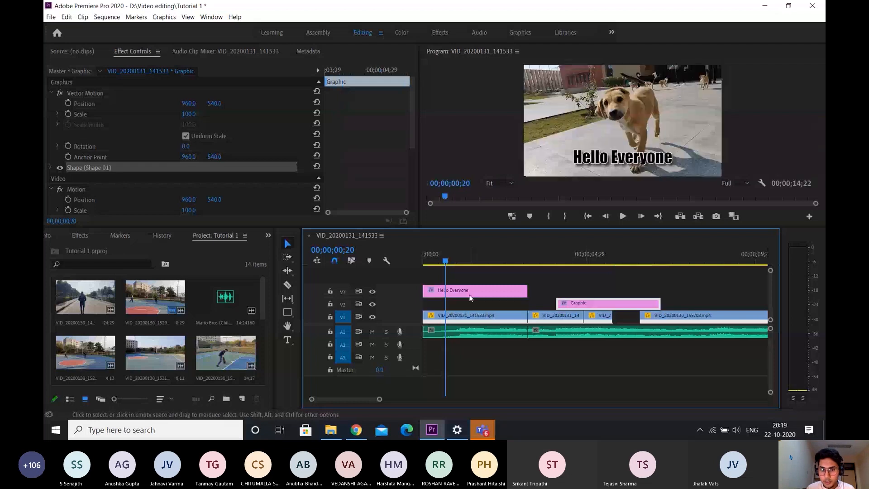
{"action": "left_click_drag", "start_coordinate": [470, 298], "coordinate": [471, 303]}
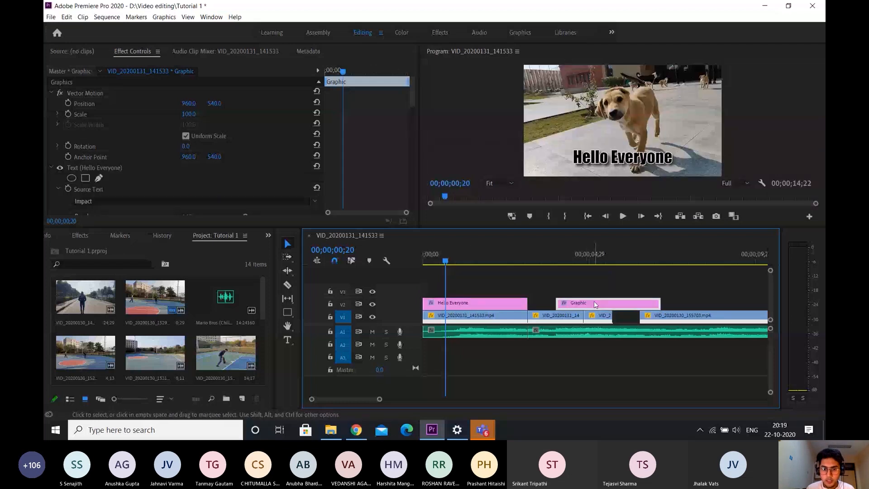
{"action": "left_click_drag", "start_coordinate": [595, 305], "coordinate": [472, 297]}
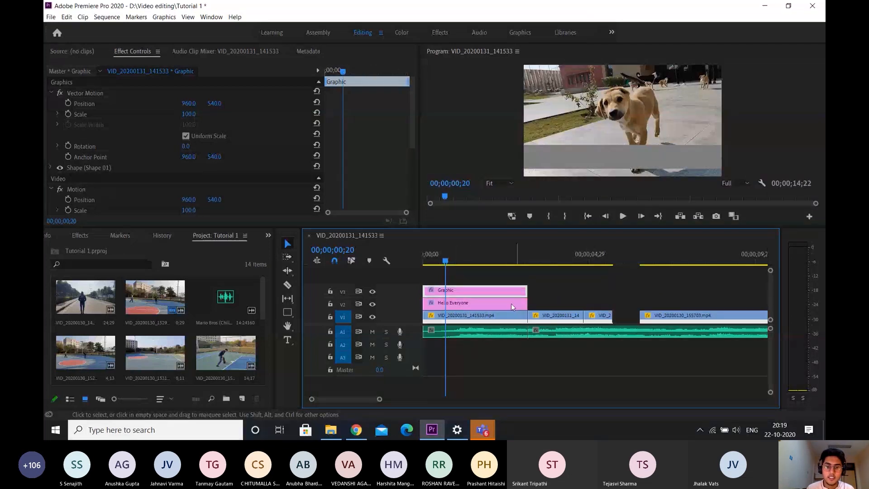
{"action": "left_click_drag", "start_coordinate": [512, 307], "coordinate": [474, 278]}
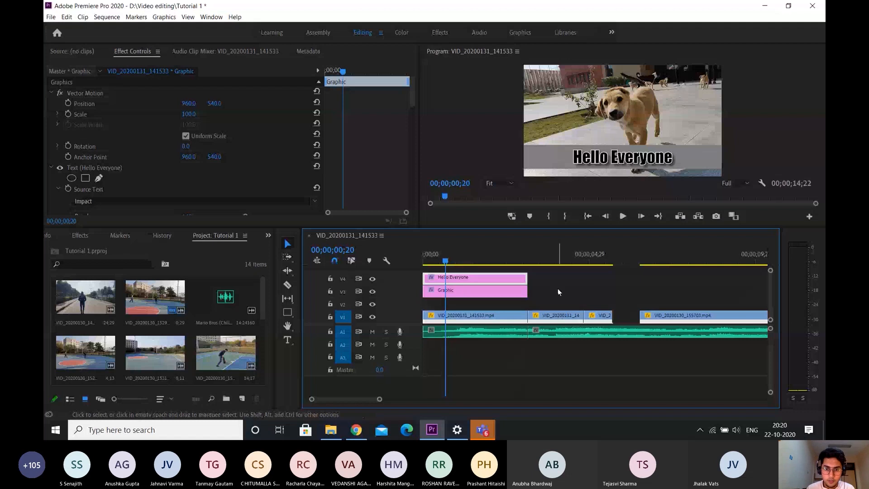
Move both graphic clips down one track, putting the title on V3 and the rectangle on V2
{"action": "left_click_drag", "start_coordinate": [558, 289], "coordinate": [482, 304]}
{"action": "left_click", "coordinate": [543, 295]}
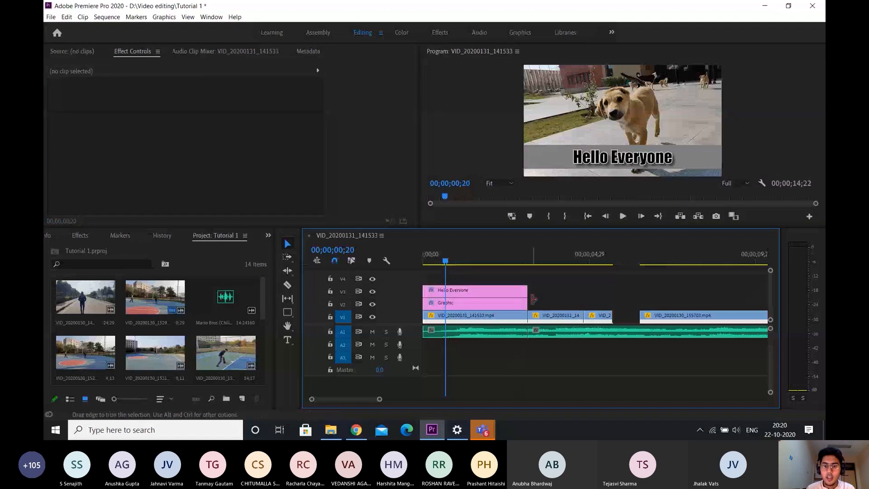
Change the fill colour of the rectangle behind the title to white
{"action": "left_click", "coordinate": [514, 307]}
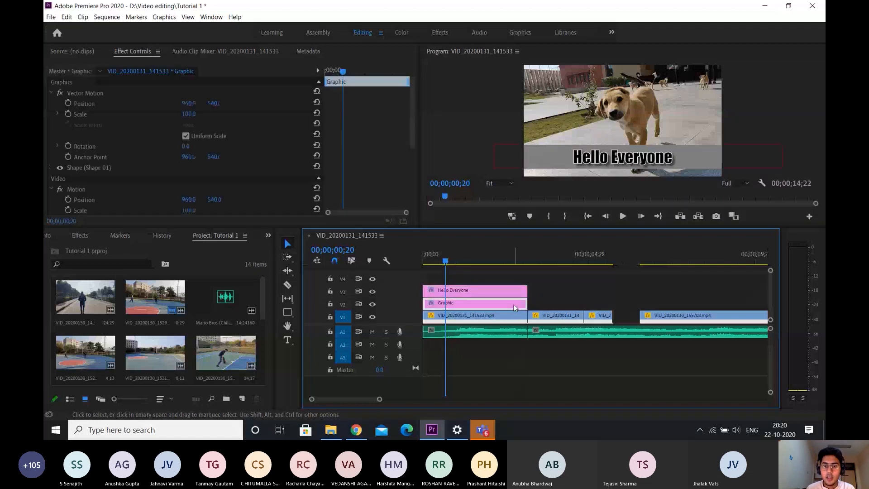
{"action": "left_click", "coordinate": [539, 157]}
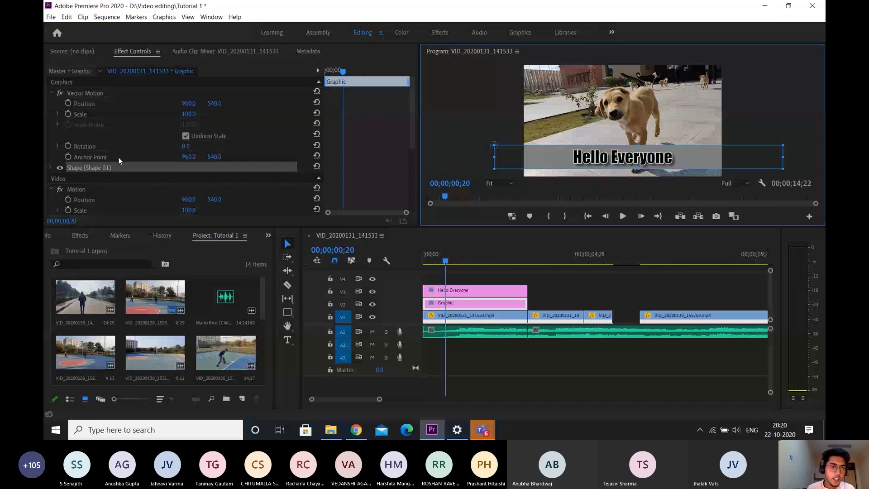
{"action": "left_click", "coordinate": [51, 168]}
{"action": "scroll", "coordinate": [373, 149], "scroll_direction": "down", "scroll_amount": 3}
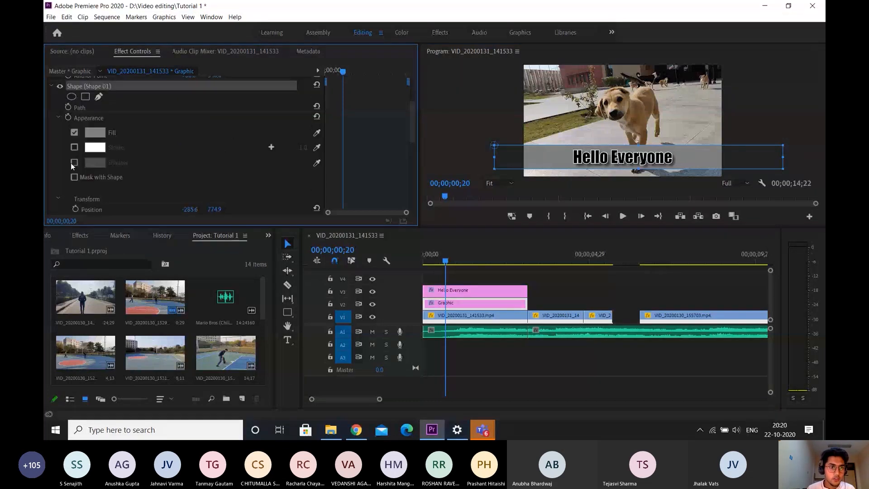
{"action": "left_click", "coordinate": [96, 133]}
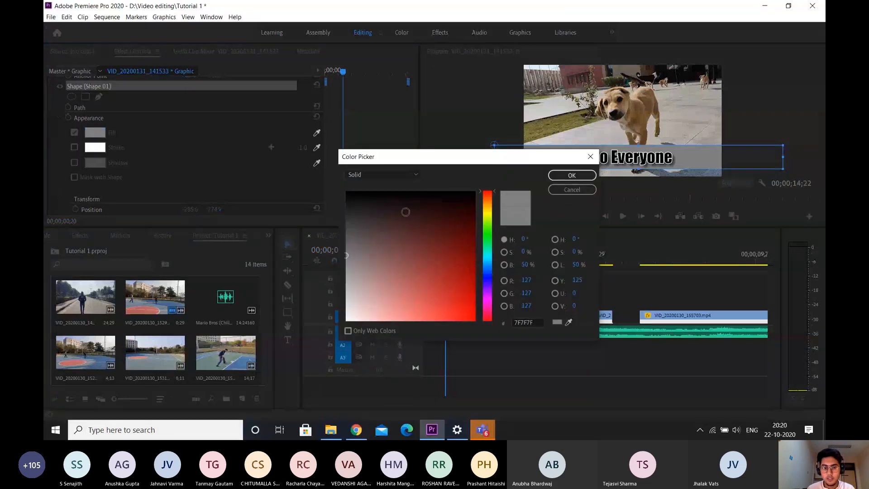
{"action": "left_click_drag", "start_coordinate": [405, 212], "coordinate": [346, 320]}
{"action": "left_click", "coordinate": [591, 174]}
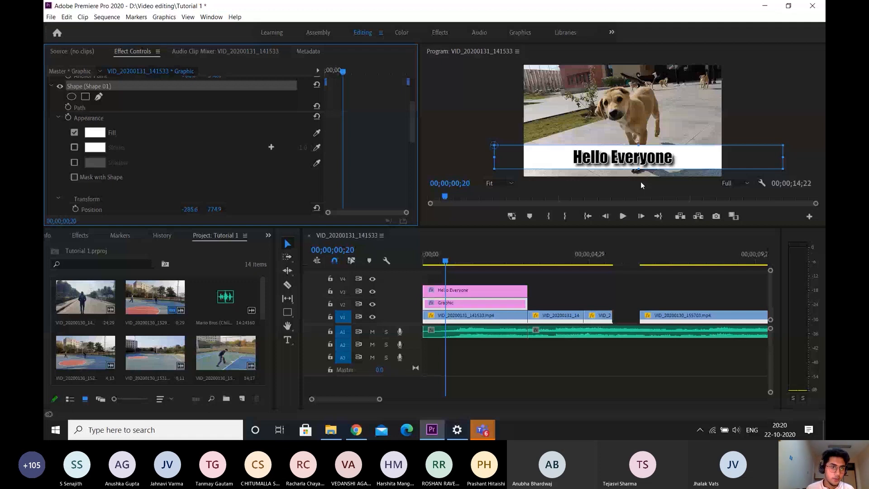
Lower the opacity of the rectangle clip to make the white banner semi-transparent
{"action": "scroll", "coordinate": [183, 128], "scroll_direction": "down", "scroll_amount": 2}
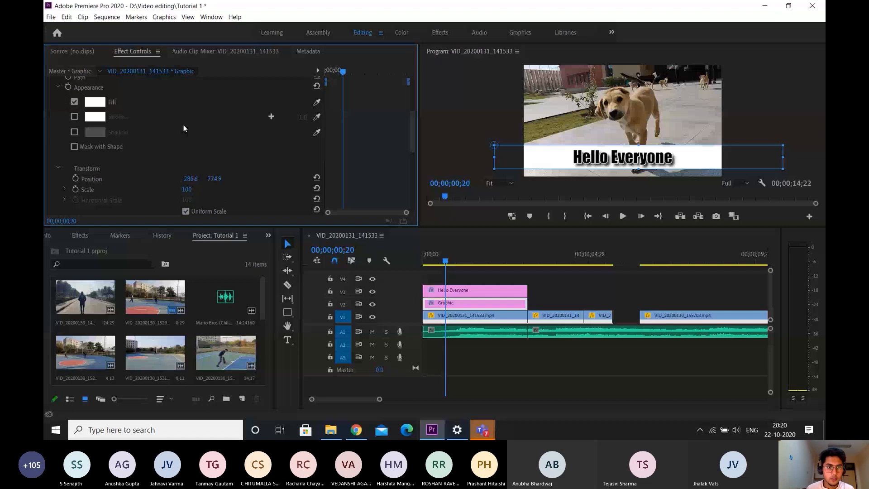
{"action": "scroll", "coordinate": [183, 128], "scroll_direction": "down", "scroll_amount": 2}
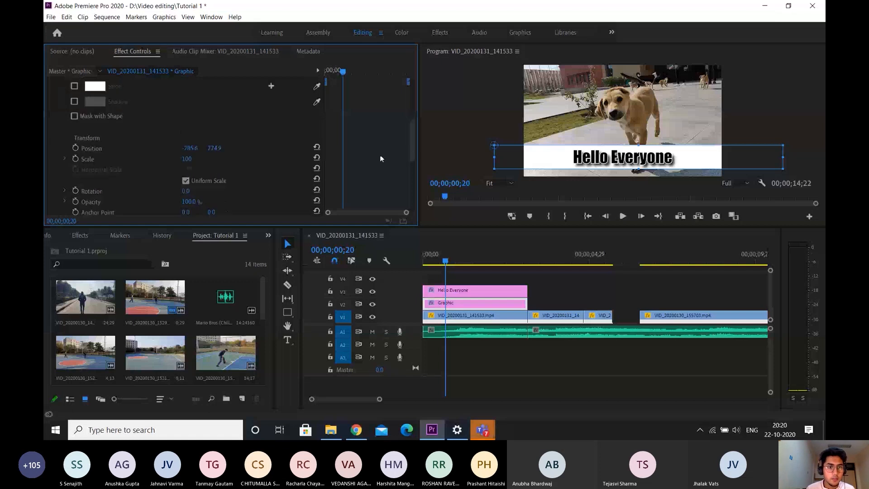
{"action": "scroll", "coordinate": [380, 158], "scroll_direction": "down", "scroll_amount": 5}
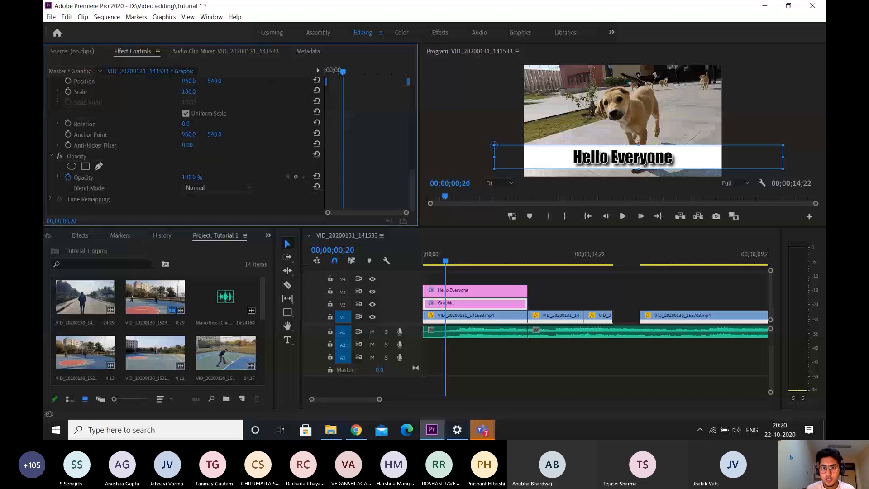
{"action": "left_click_drag", "start_coordinate": [190, 177], "coordinate": [161, 178]}
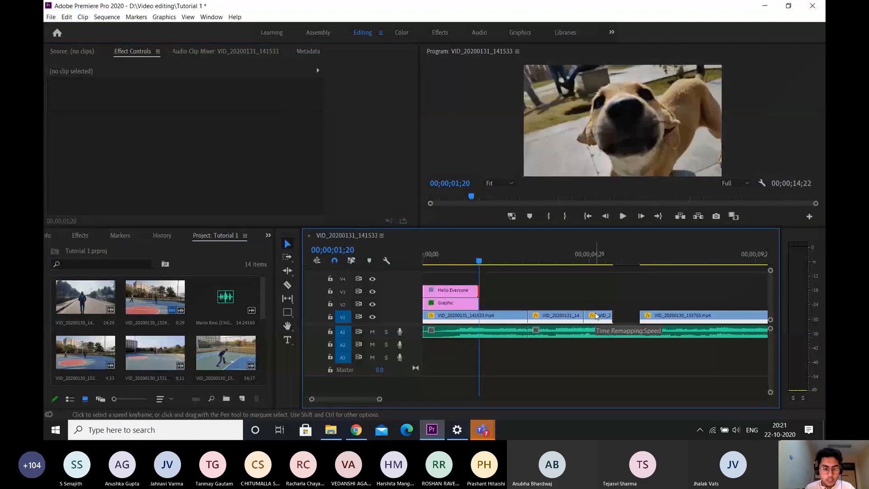
Add a Cross Dissolve transition at the end of both the title clip and the rectangle clip
{"action": "key", "text": "ctrl+d"}
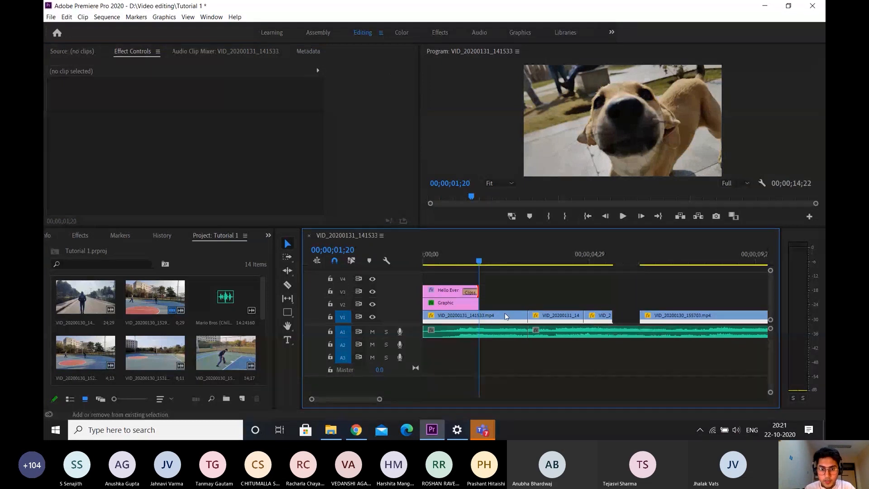
{"action": "left_click", "coordinate": [480, 303]}
{"action": "key", "text": "ctrl+d"}
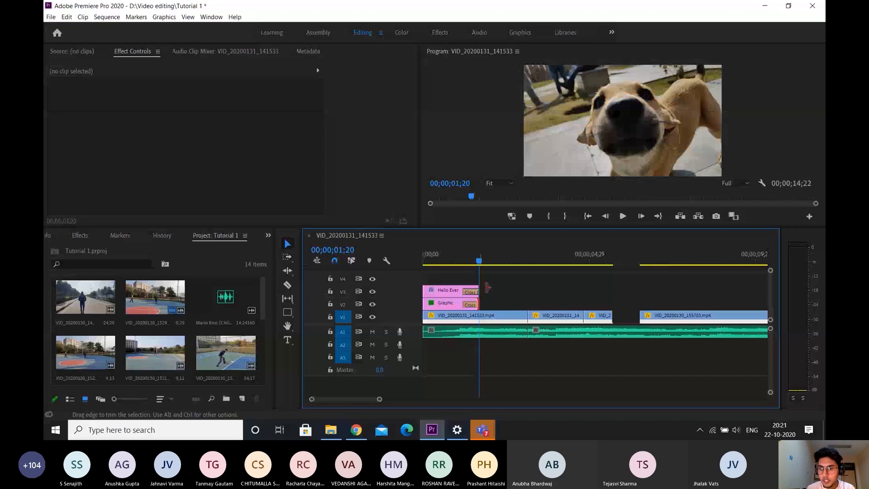
Close the gap on V1 before the VID_20200130_155703.mp4 clip
{"action": "left_click", "coordinate": [652, 261]}
{"action": "left_click", "coordinate": [678, 317]}
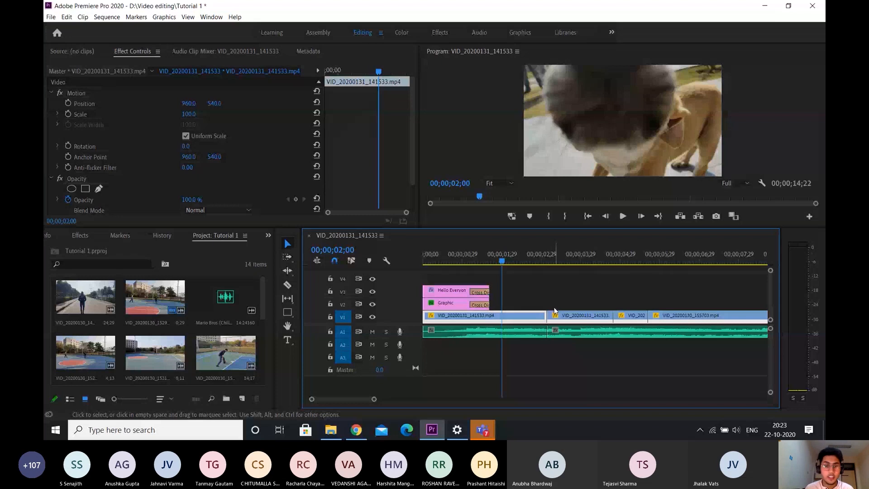
Try pasting a copy of the title clip at 00;00;02;24, undo it, and return to the sequence start
{"action": "left_click_drag", "start_coordinate": [471, 257], "coordinate": [447, 257]}
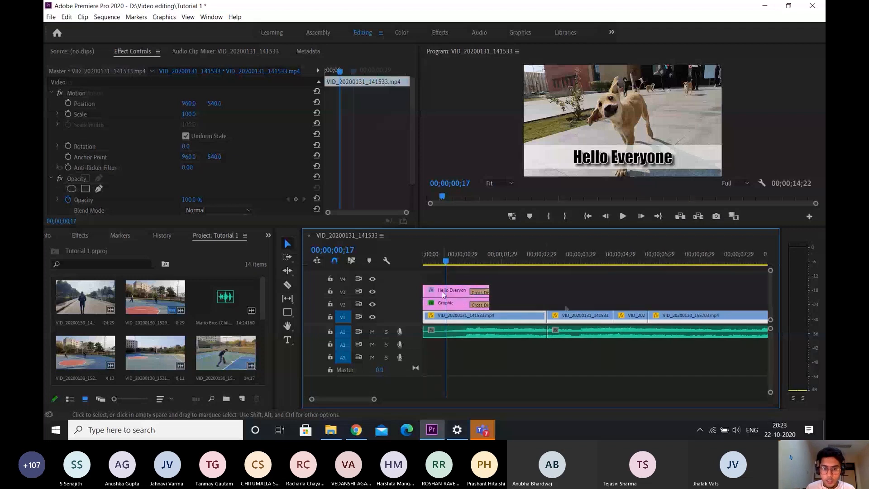
{"action": "left_click", "coordinate": [462, 291]}
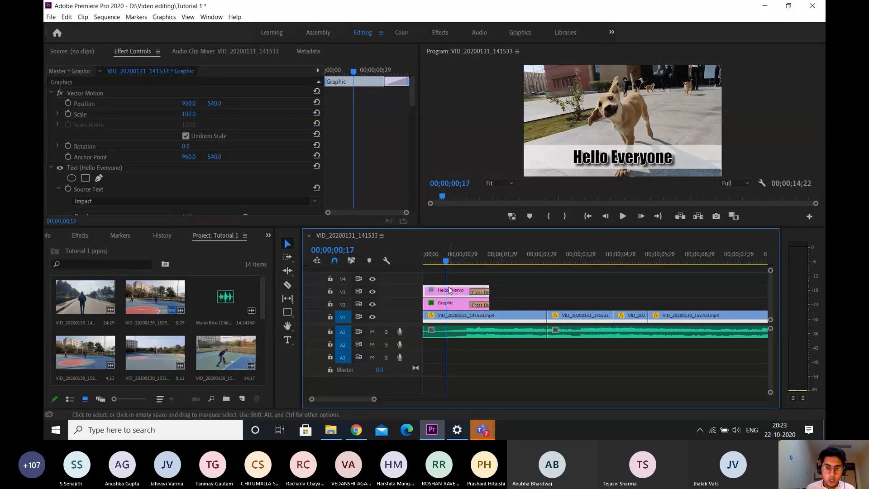
{"action": "left_click", "coordinate": [536, 257]}
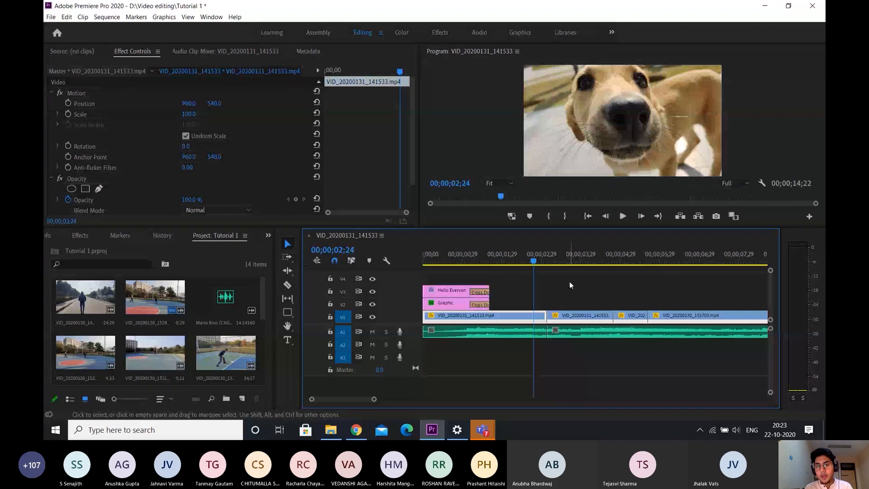
{"action": "key", "text": "ctrl+v"}
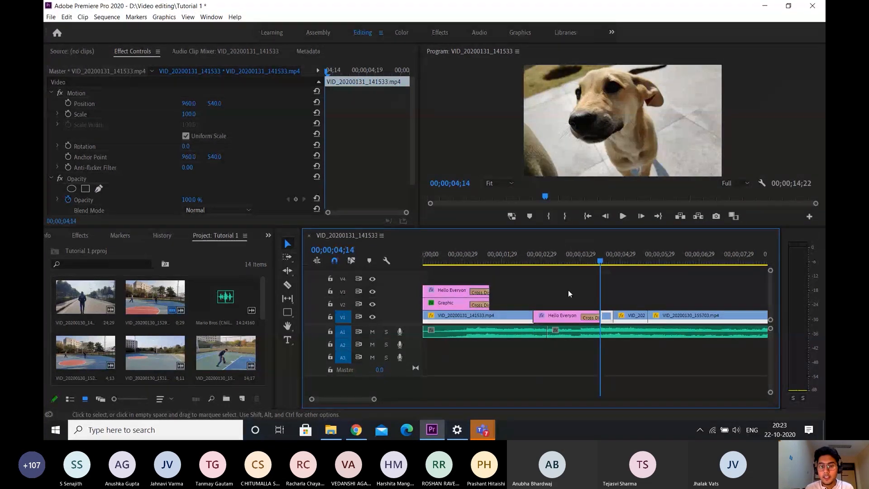
{"action": "left_click", "coordinate": [557, 258]}
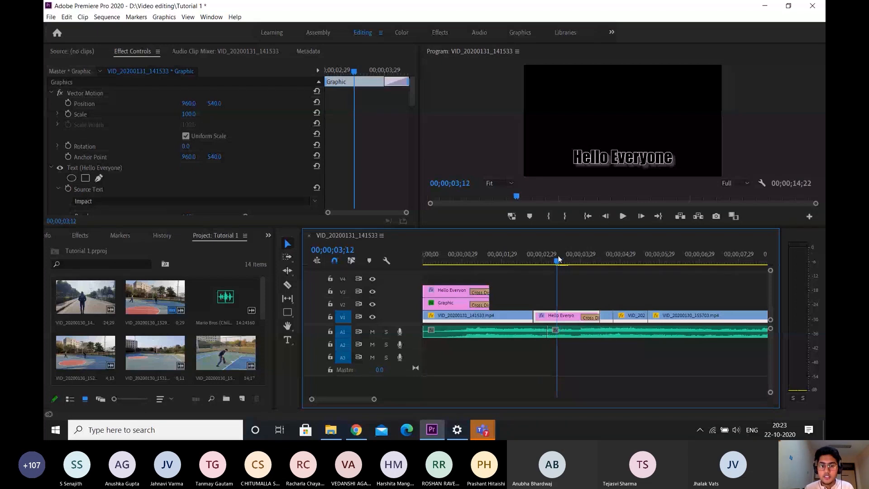
{"action": "key", "text": "ctrl+z"}
{"action": "key", "text": "Home"}
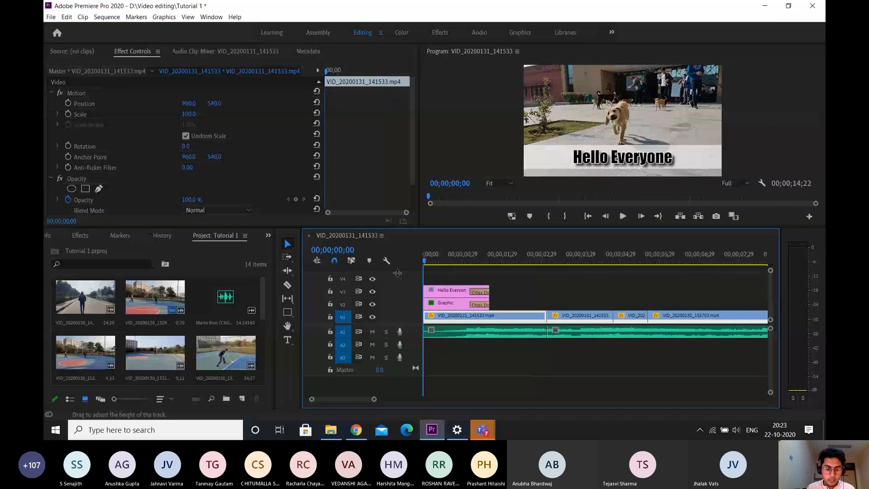
Duplicate the title clip further along V3, with the copy starting a little over two seconds into the sequence
{"action": "left_click", "coordinate": [451, 291]}
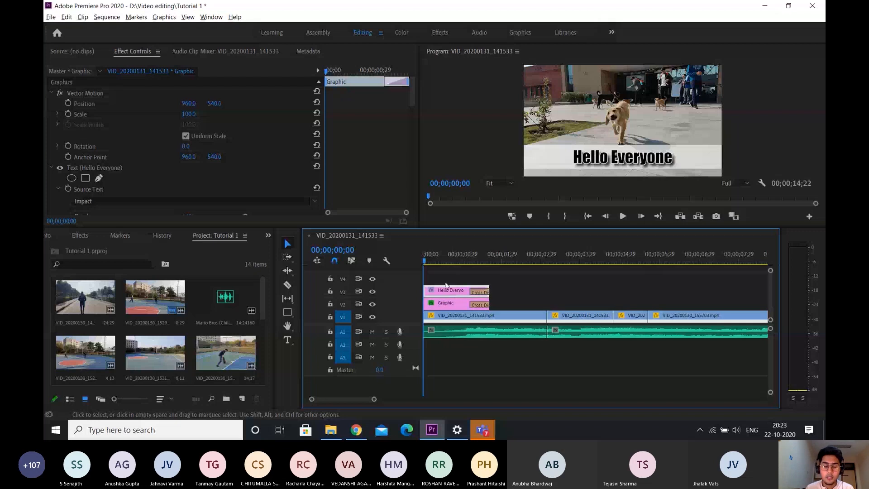
{"action": "left_click_drag", "start_coordinate": [450, 290], "coordinate": [558, 294]}
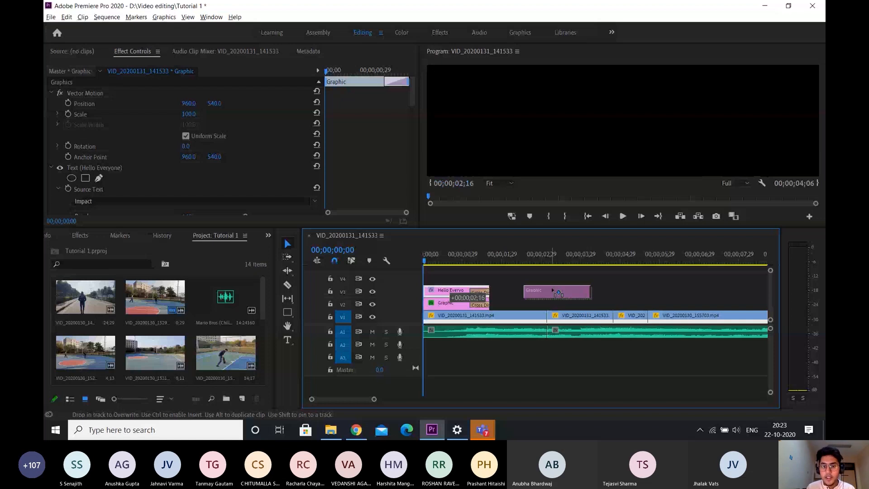
{"action": "left_click_drag", "start_coordinate": [558, 293], "coordinate": [545, 290]}
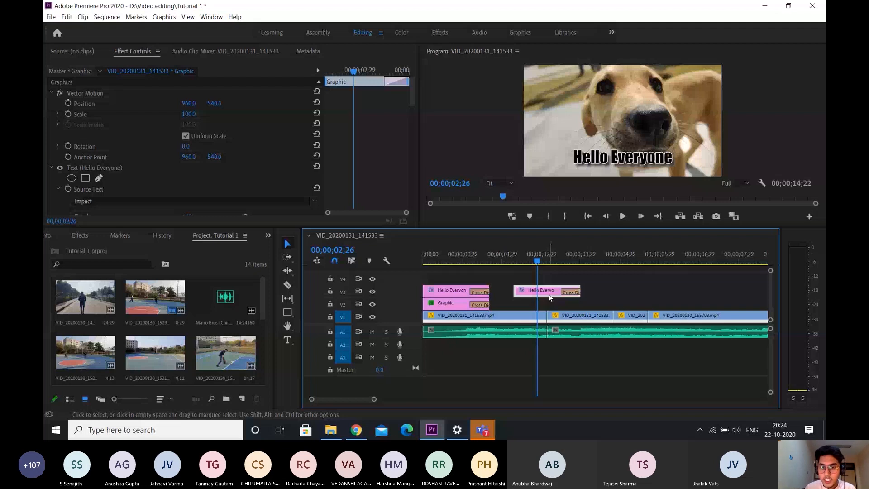
Add a Cross Dissolve to the start of the duplicated title and extend its end to about 00;00;04;29
{"action": "left_click_drag", "start_coordinate": [537, 260], "coordinate": [525, 255]}
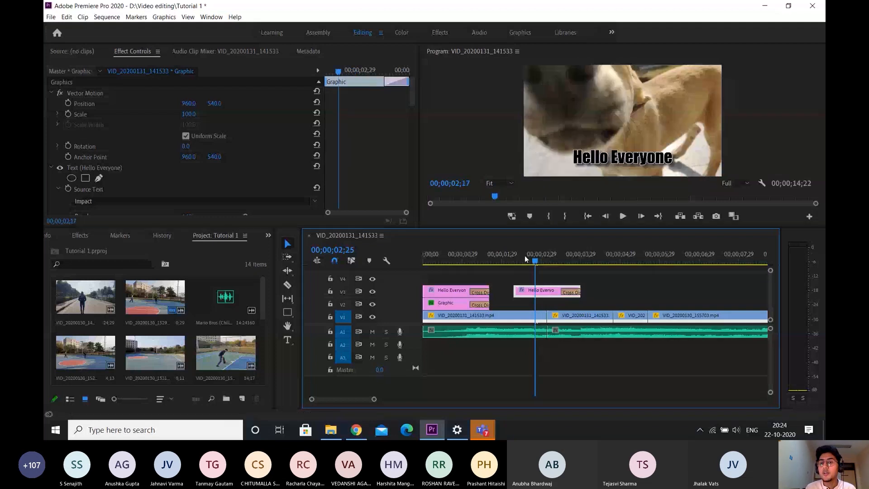
{"action": "left_click", "coordinate": [618, 163]}
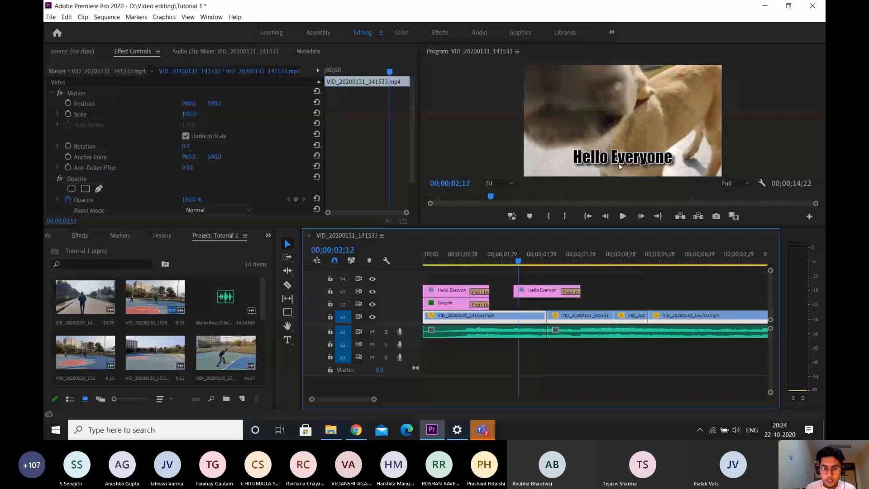
{"action": "left_click_drag", "start_coordinate": [519, 262], "coordinate": [504, 261]}
{"action": "left_click", "coordinate": [515, 291]}
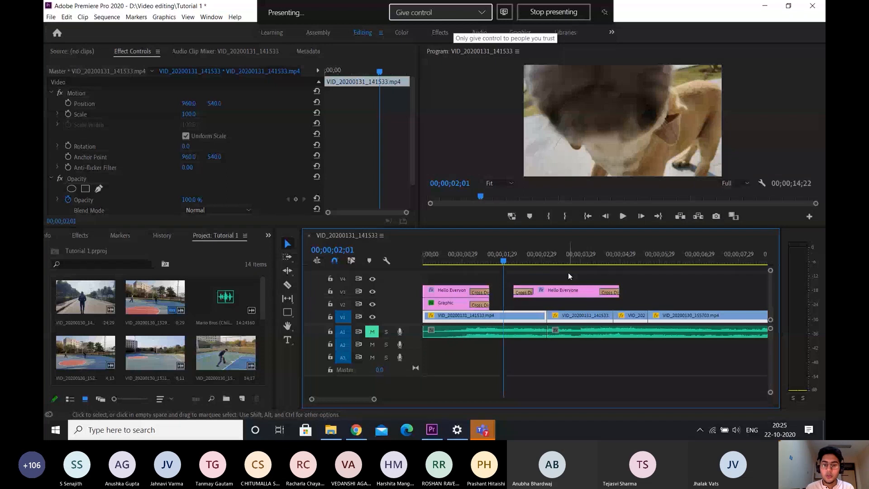
Scrub through the duplicated title to examine its fade-in and fade-out
{"action": "left_click", "coordinate": [517, 260]}
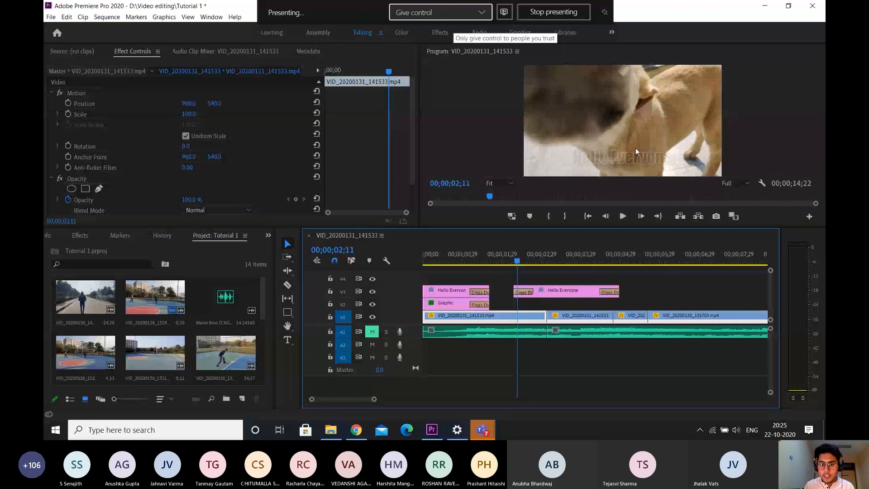
{"action": "left_click", "coordinate": [517, 259]}
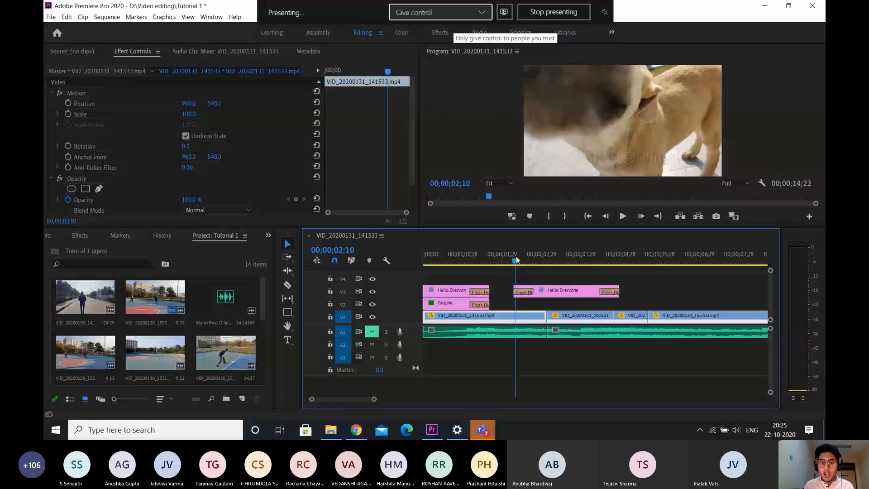
{"action": "left_click_drag", "start_coordinate": [516, 258], "coordinate": [536, 261]}
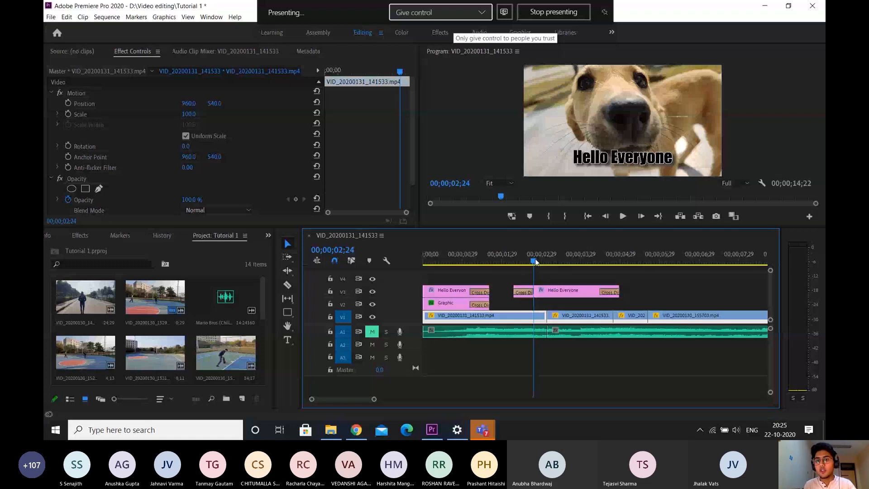
{"action": "left_click_drag", "start_coordinate": [536, 259], "coordinate": [621, 247]}
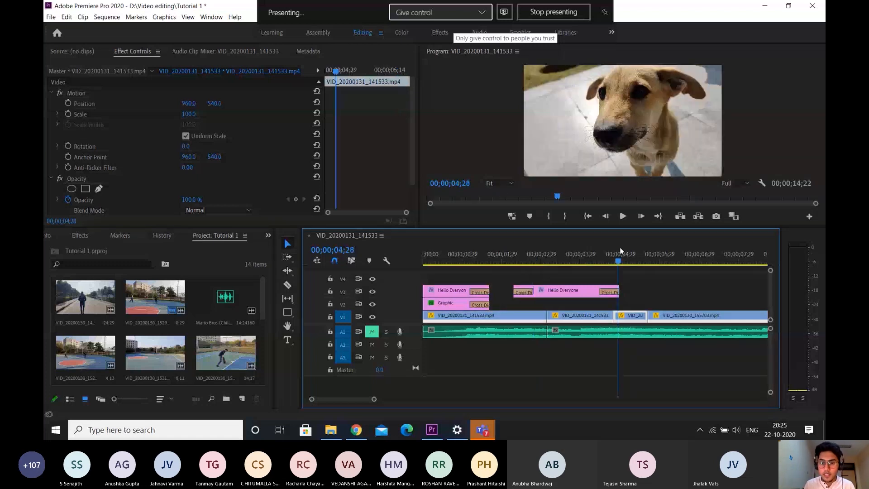
{"action": "left_click_drag", "start_coordinate": [620, 247], "coordinate": [557, 256]}
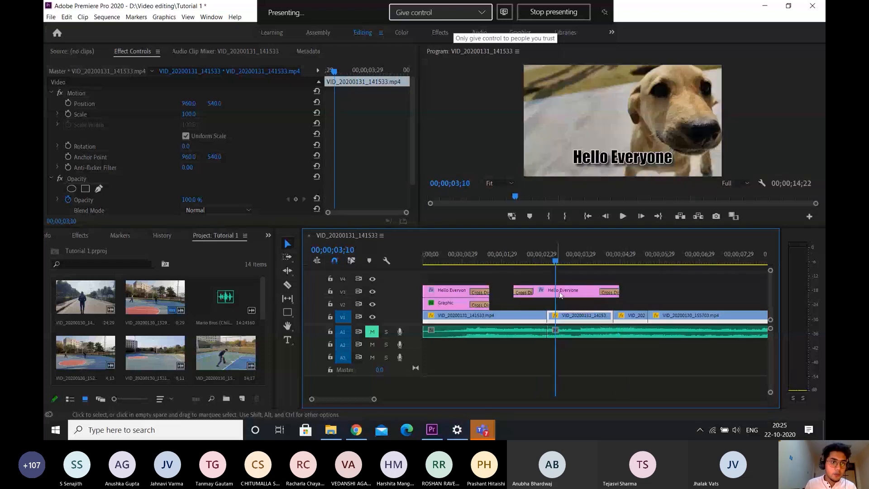
Select the duplicated title, save the project, and place the playhead where its opening Cross Dissolve ends, at 00;00;02;24
{"action": "left_click", "coordinate": [561, 295]}
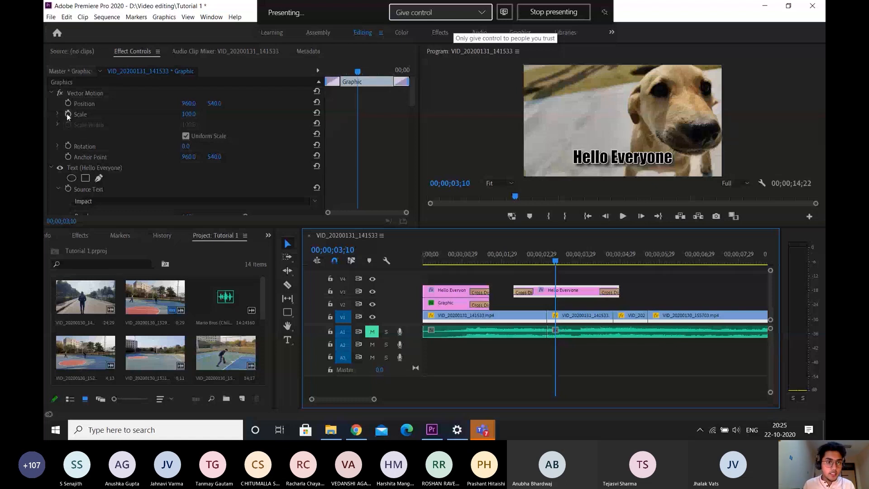
{"action": "key", "text": "ctrl+s"}
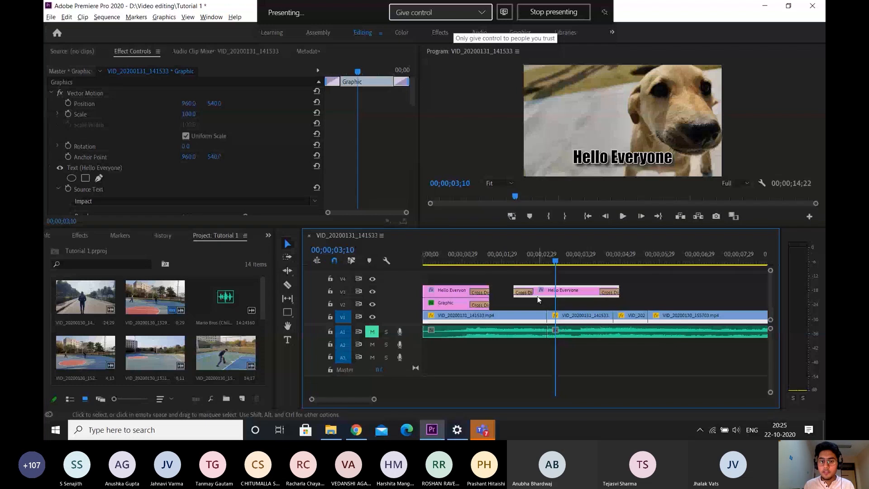
{"action": "scroll", "coordinate": [537, 296], "scroll_direction": "up", "scroll_amount": 3}
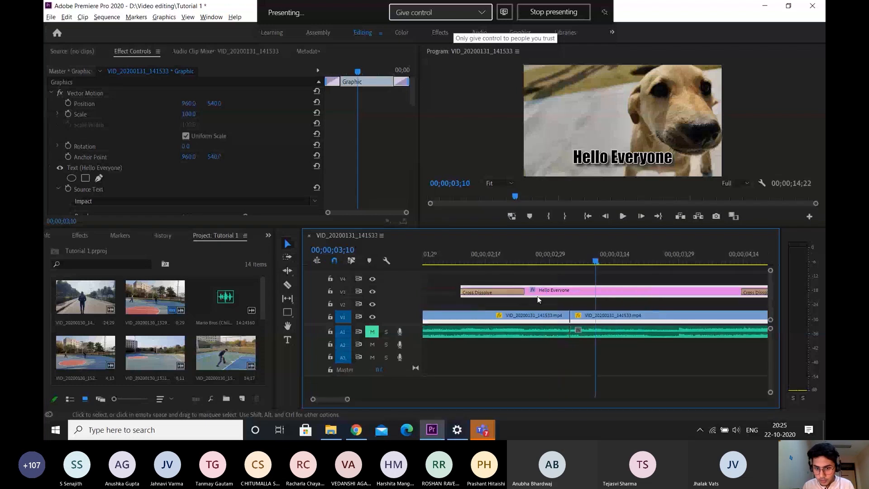
{"action": "left_click", "coordinate": [528, 261]}
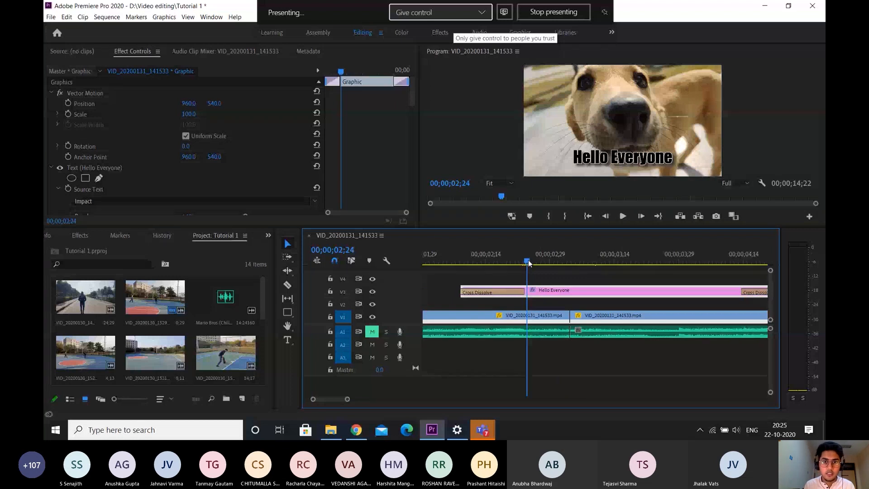
{"action": "mouse_move", "coordinate": [529, 262]}
{"action": "left_mouse_down"}
{"action": "mouse_move", "coordinate": [518, 261]}
{"action": "mouse_move", "coordinate": [528, 250]}
{"action": "left_mouse_up"}
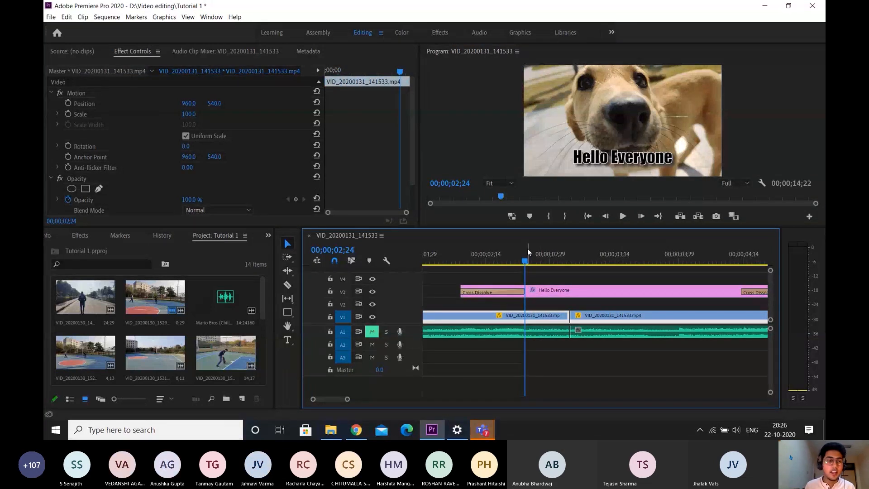
Turn on Scale keyframing for the duplicated title at 00;00;02;24, where its opening Cross Dissolve ends, with the scale at 100
{"action": "left_click", "coordinate": [565, 292]}
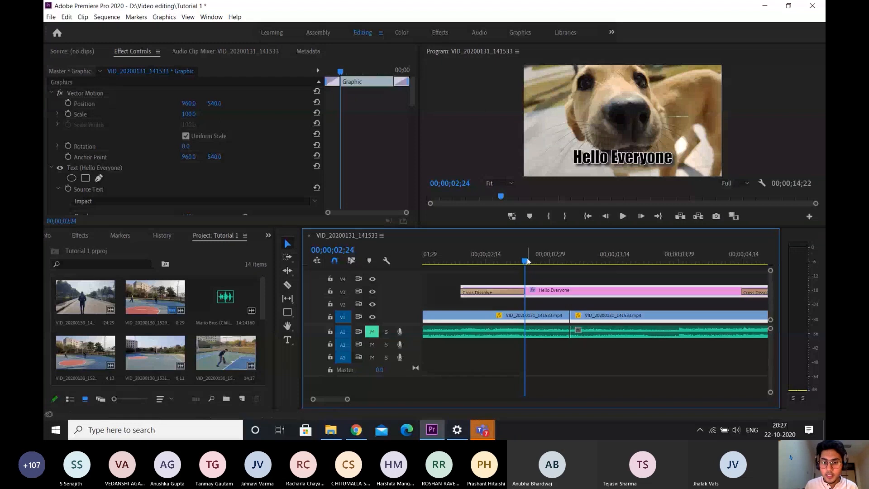
{"action": "left_click_drag", "start_coordinate": [503, 254], "coordinate": [529, 246]}
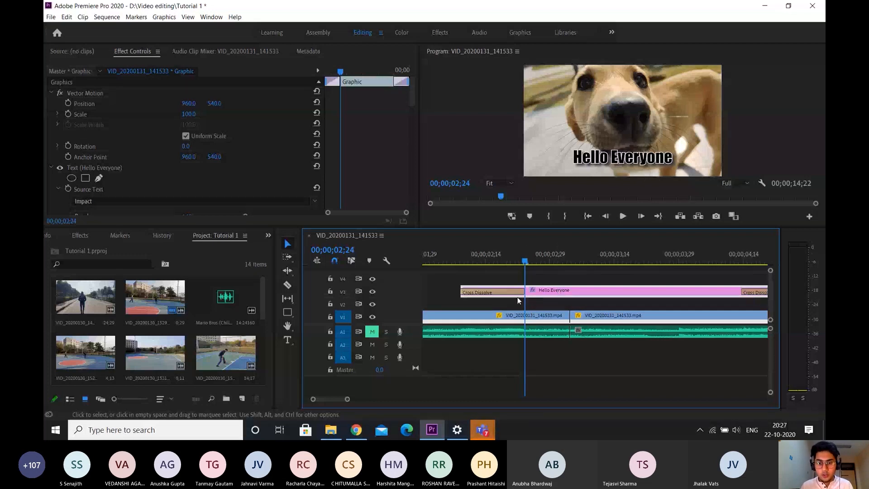
{"action": "scroll", "coordinate": [518, 297], "scroll_direction": "up", "scroll_amount": 3}
{"action": "key", "text": "super"}
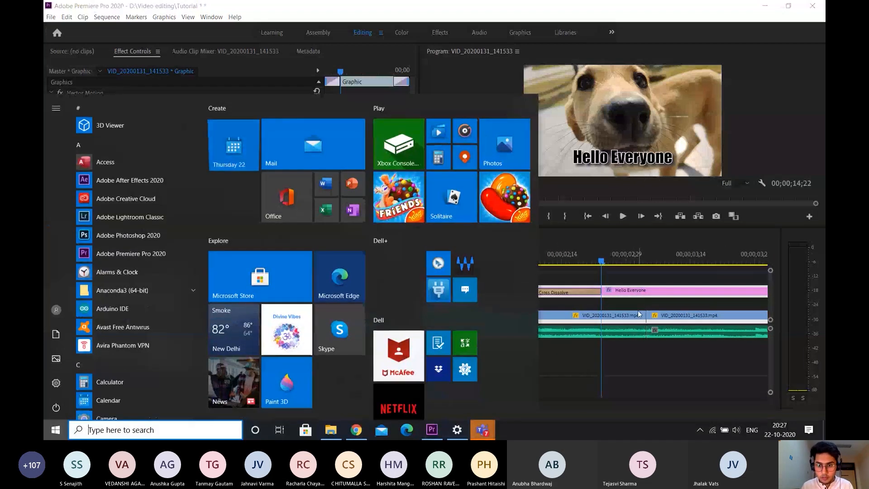
{"action": "left_click", "coordinate": [637, 310]}
{"action": "scroll", "coordinate": [596, 293], "scroll_direction": "up", "scroll_amount": 2}
{"action": "left_click", "coordinate": [621, 292]}
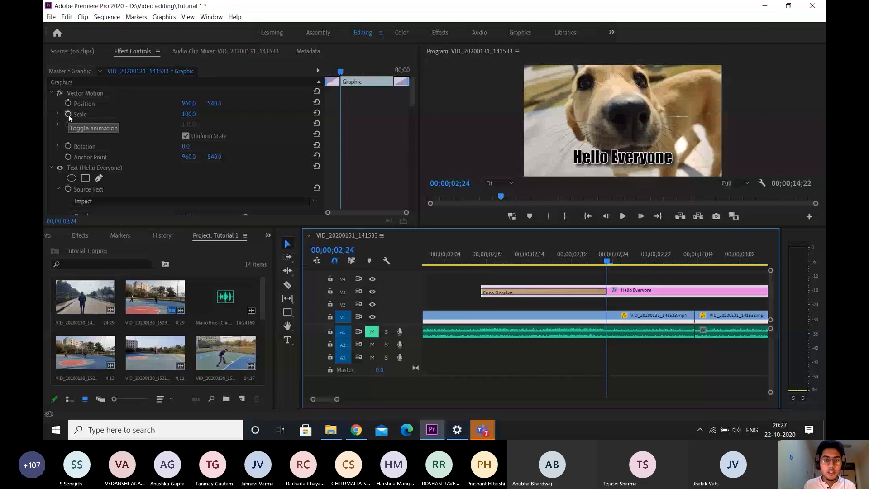
{"action": "left_click", "coordinate": [68, 114]}
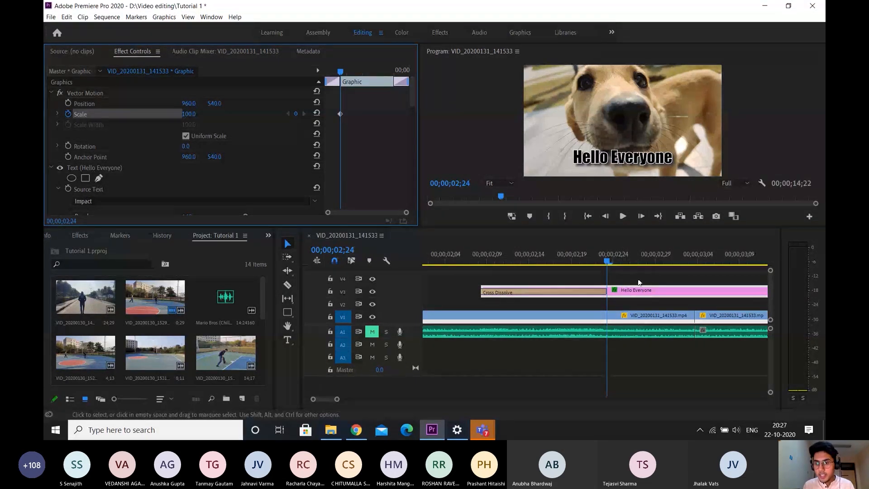
{"action": "left_click", "coordinate": [655, 297]}
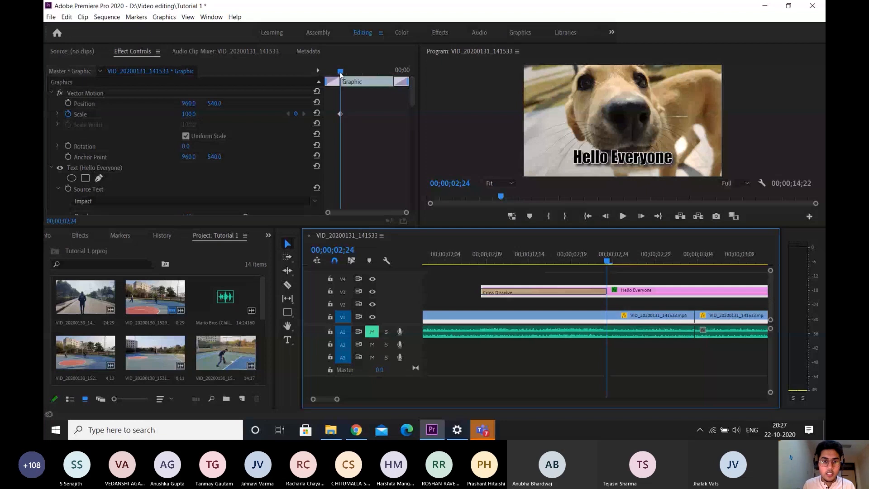
Add a Scale keyframe of 85 at 00;00;02;15 and shift it to the start of the duplicated title
{"action": "left_click_drag", "start_coordinate": [341, 72], "coordinate": [331, 71]}
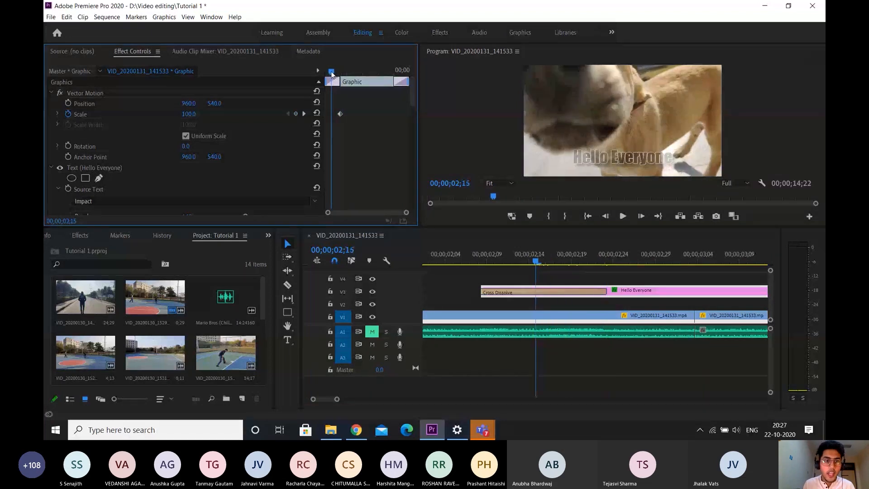
{"action": "left_click", "coordinate": [189, 115]}
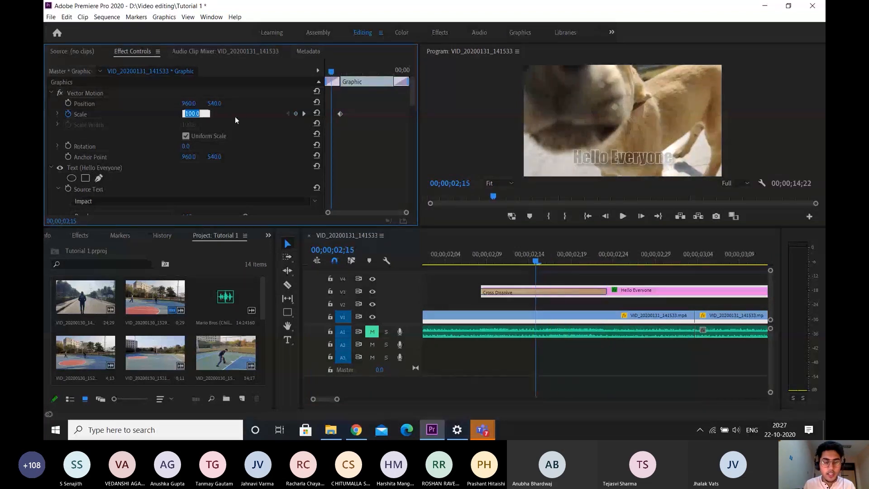
{"action": "type", "text": "97"}
{"action": "key", "text": "Return"}
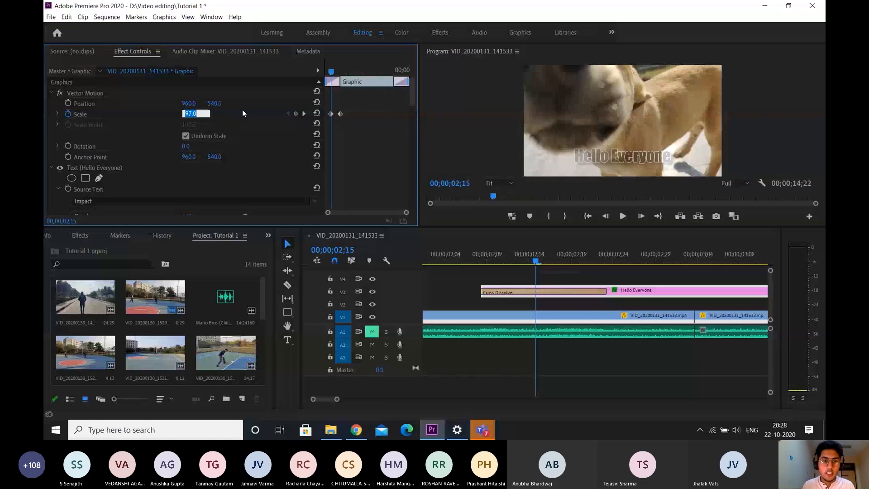
{"action": "type", "text": "87"}
{"action": "key", "text": "Return"}
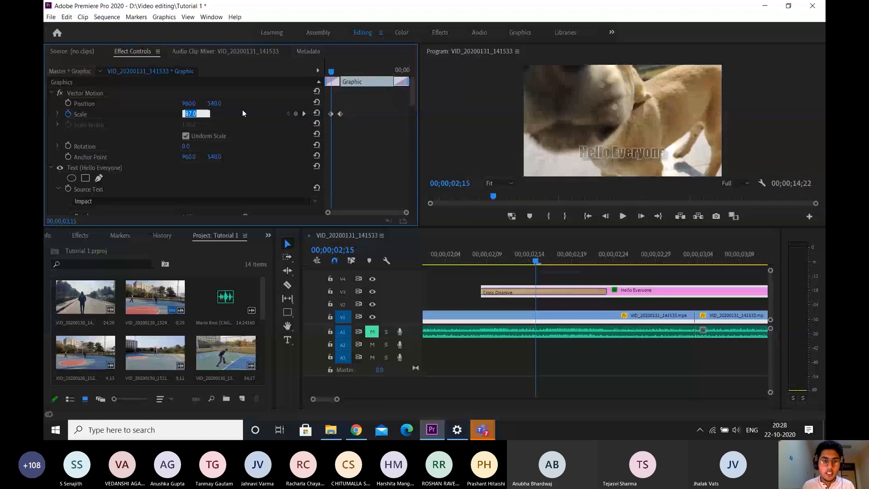
{"action": "type", "text": "85"}
{"action": "key", "text": "Return"}
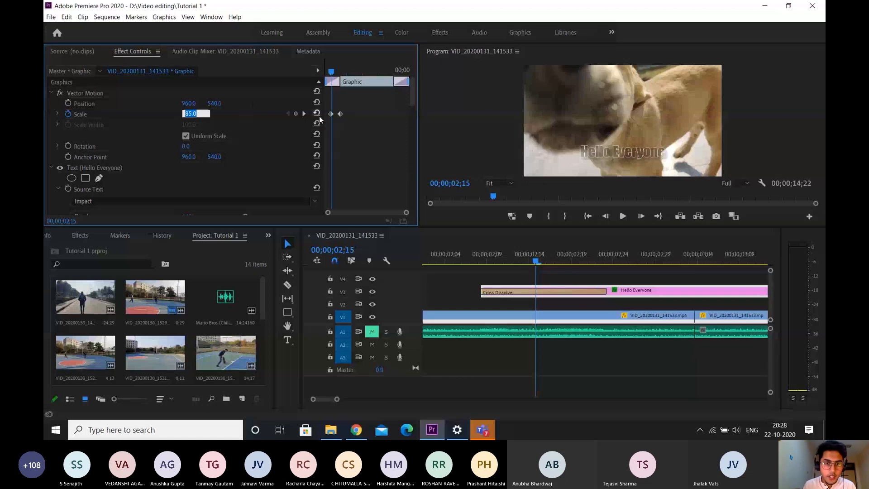
{"action": "left_click_drag", "start_coordinate": [331, 114], "coordinate": [326, 115]}
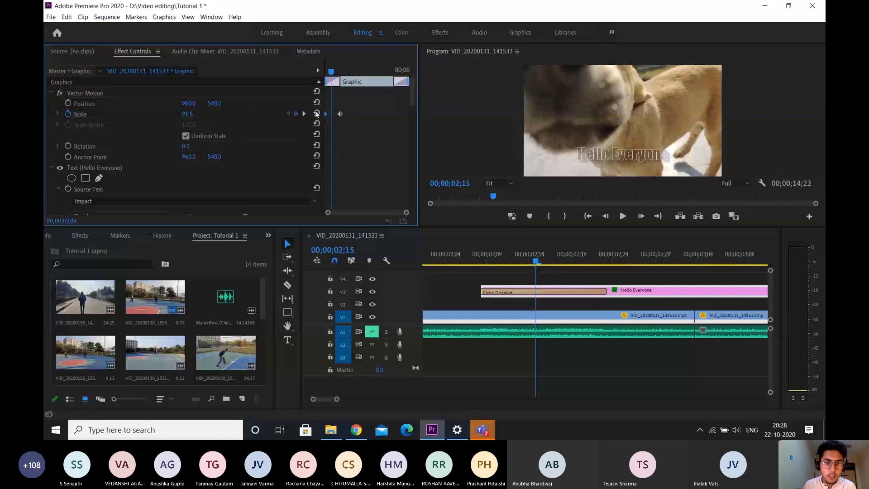
Play the sequence from just before the duplicated title to check how it scales up while fading in
{"action": "left_click_drag", "start_coordinate": [536, 262], "coordinate": [472, 261]}
{"action": "key", "text": "space"}
{"action": "key", "text": "space"}
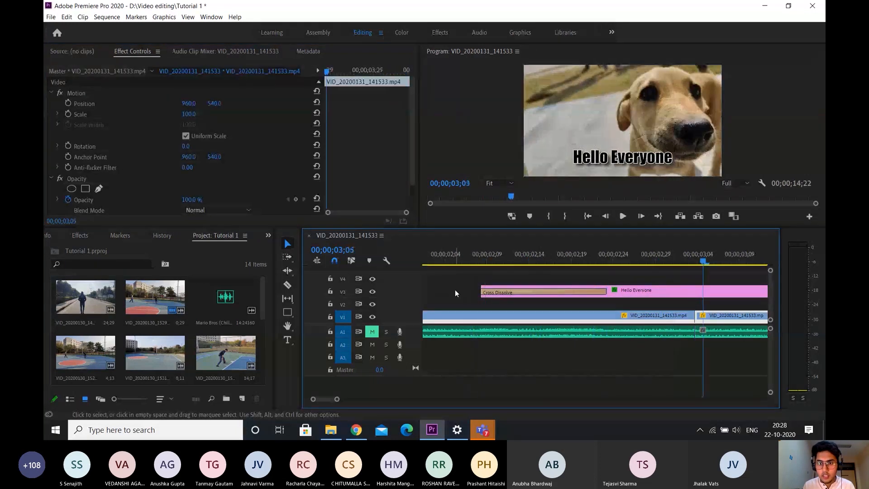
{"action": "left_click", "coordinate": [457, 250]}
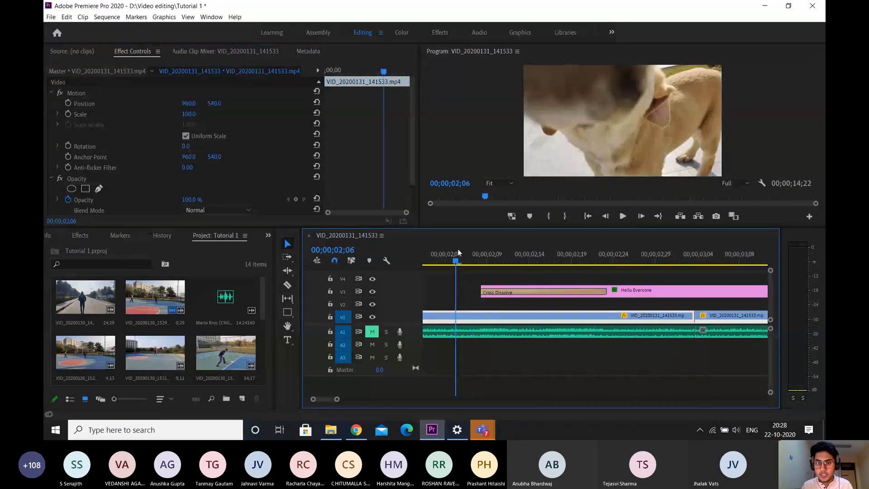
{"action": "key", "text": "space"}
{"action": "key", "text": "space"}
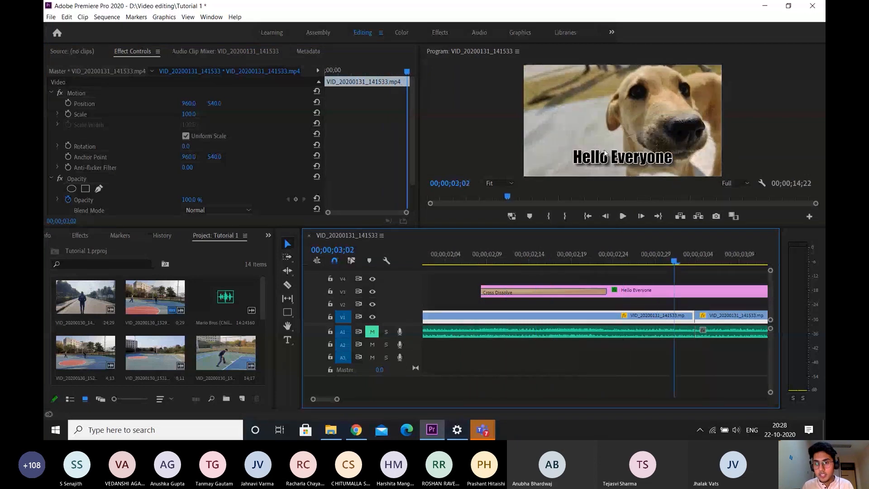
Align the title's first Scale keyframe with the playhead at 00;00;02;14, set it to 95, and return it to the title's start
{"action": "left_click", "coordinate": [532, 254]}
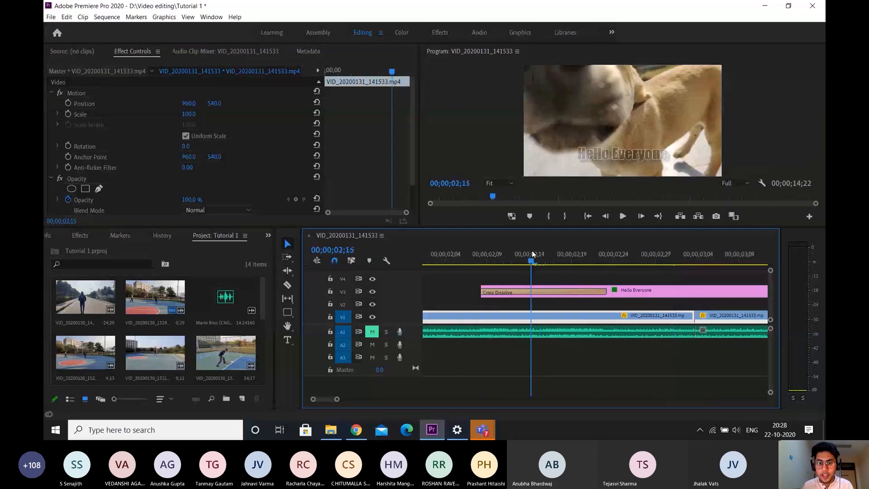
{"action": "left_click", "coordinate": [527, 251]}
{"action": "left_click", "coordinate": [640, 293]}
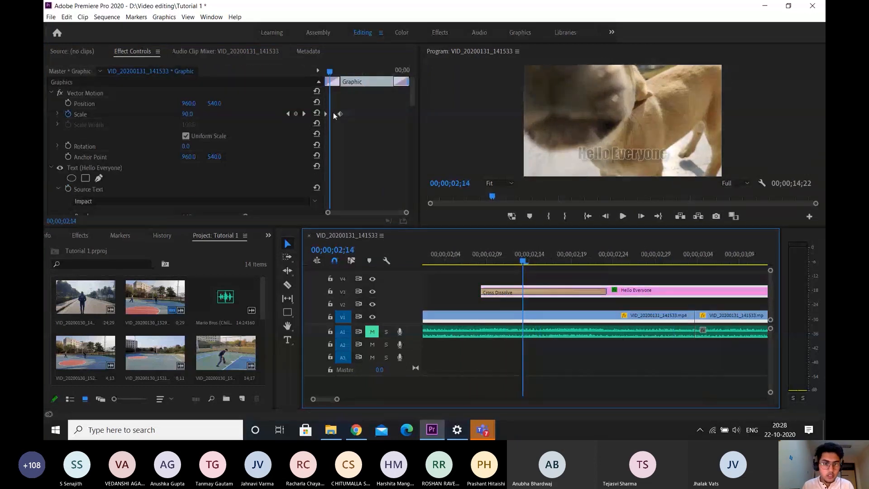
{"action": "left_click_drag", "start_coordinate": [327, 114], "coordinate": [331, 114]}
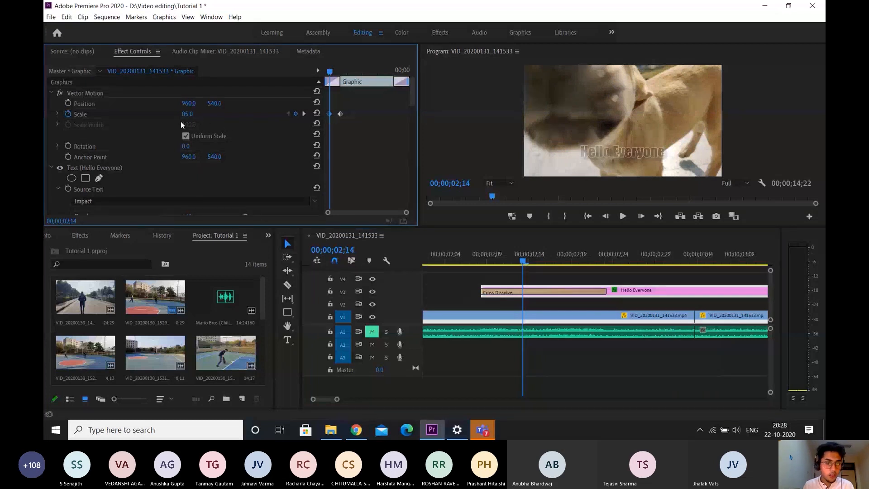
{"action": "left_click", "coordinate": [195, 113]}
{"action": "key", "text": "Up"}
{"action": "key", "text": "Up"}
{"action": "key", "text": "Up"}
{"action": "key", "text": "Up"}
{"action": "key", "text": "Up"}
{"action": "key", "text": "Up"}
{"action": "key", "text": "Up"}
{"action": "key", "text": "Up"}
{"action": "key", "text": "Up"}
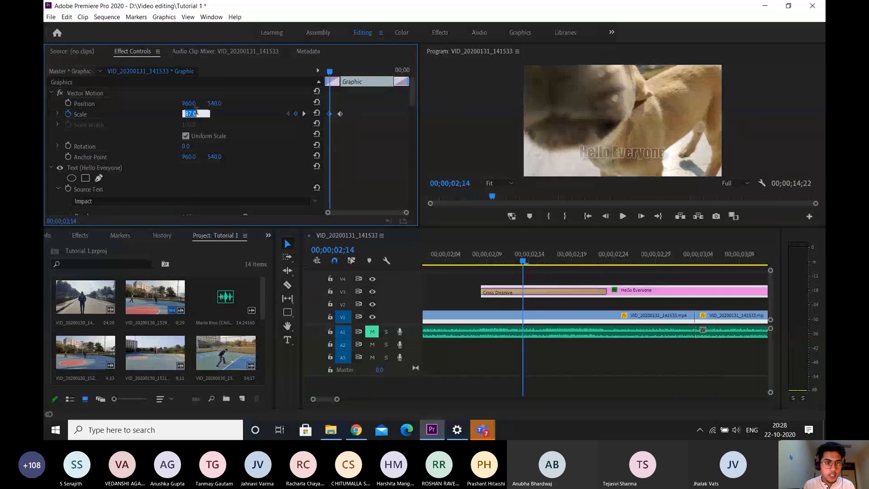
{"action": "key", "text": "Up"}
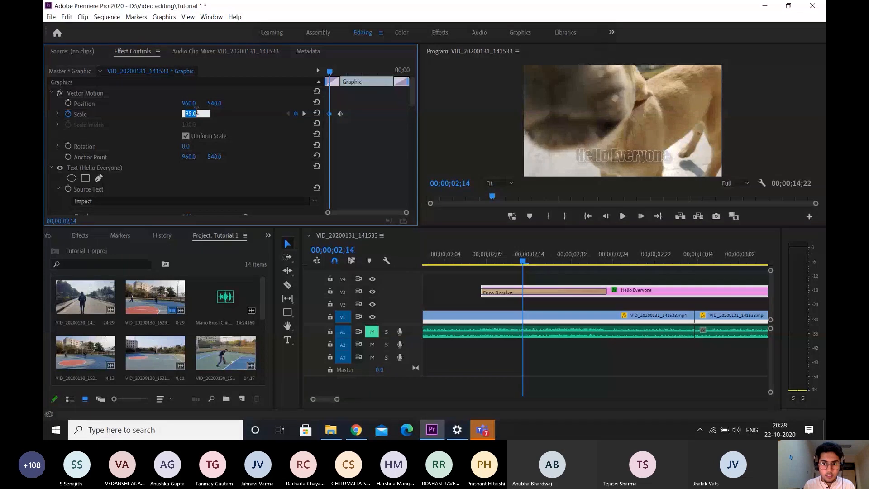
{"action": "left_click", "coordinate": [400, 147]}
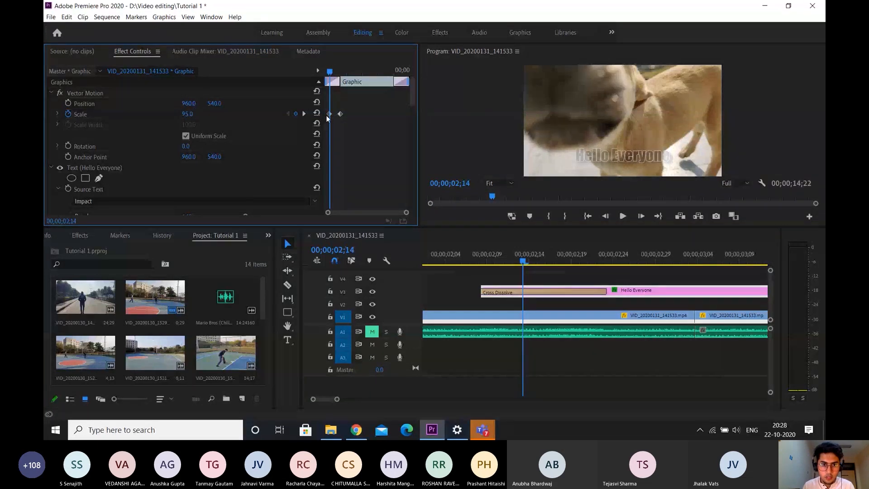
{"action": "left_click_drag", "start_coordinate": [329, 115], "coordinate": [316, 114]}
Play back the duplicated title from about 00;00;02;05 to review the subtler scale-up
{"action": "left_click_drag", "start_coordinate": [486, 257], "coordinate": [451, 252]}
{"action": "key", "text": "space"}
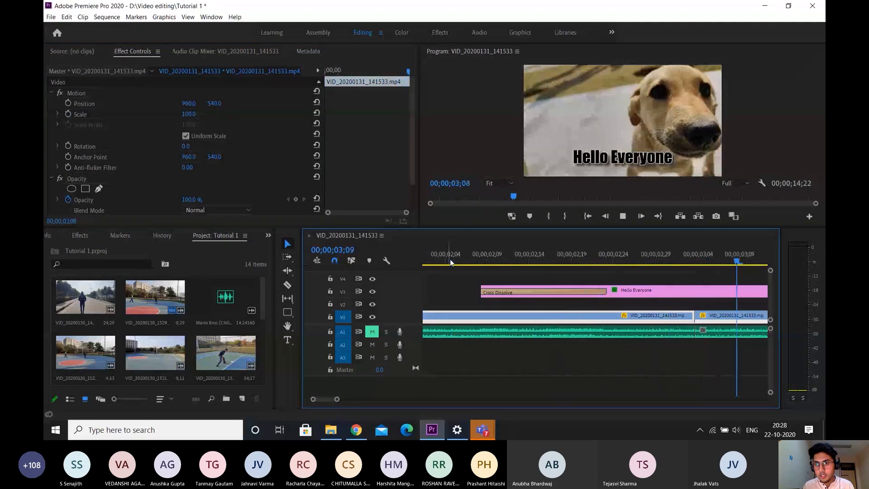
{"action": "scroll", "coordinate": [580, 322], "scroll_direction": "down", "scroll_amount": 2}
{"action": "scroll", "coordinate": [469, 297], "scroll_direction": "up", "scroll_amount": 2}
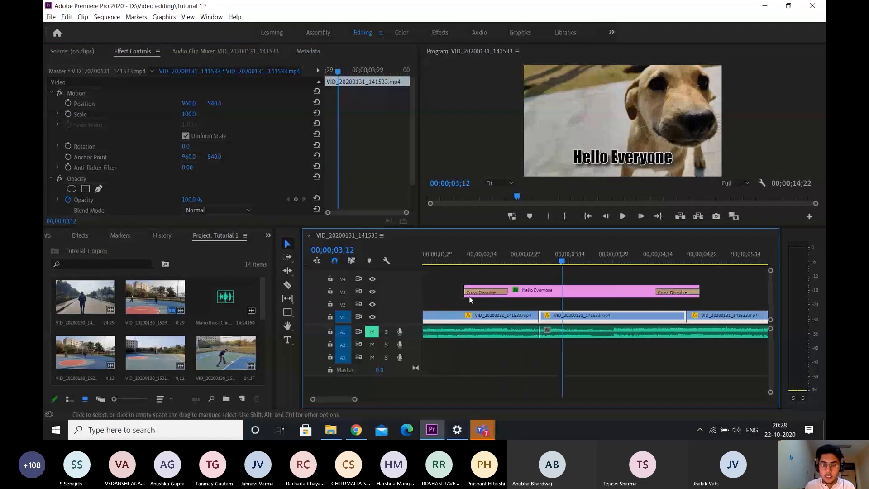
{"action": "left_click", "coordinate": [485, 264]}
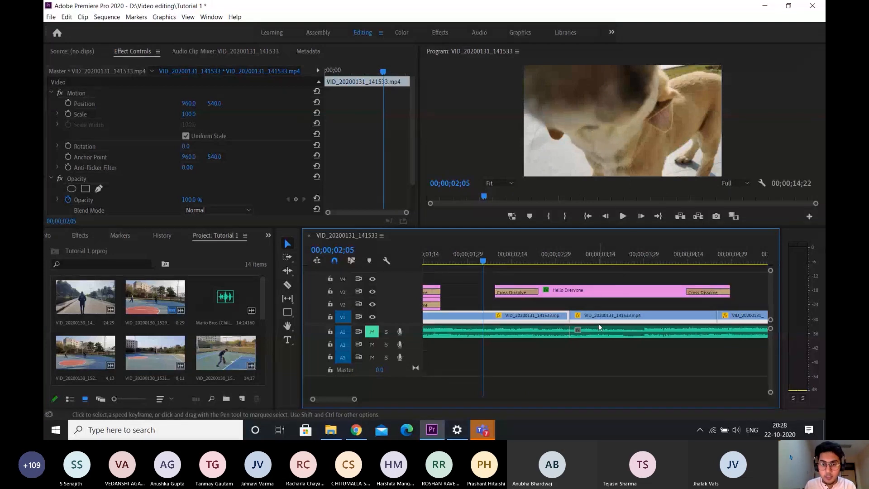
{"action": "key", "text": "space"}
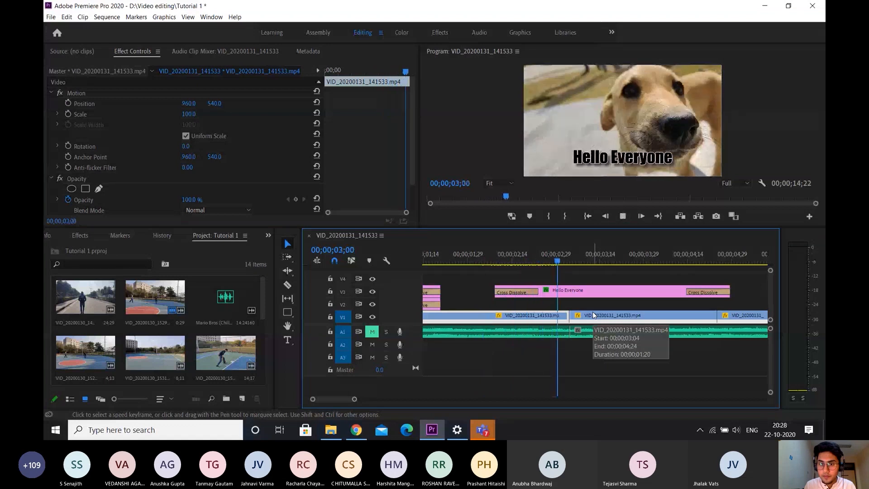
{"action": "key", "text": "space"}
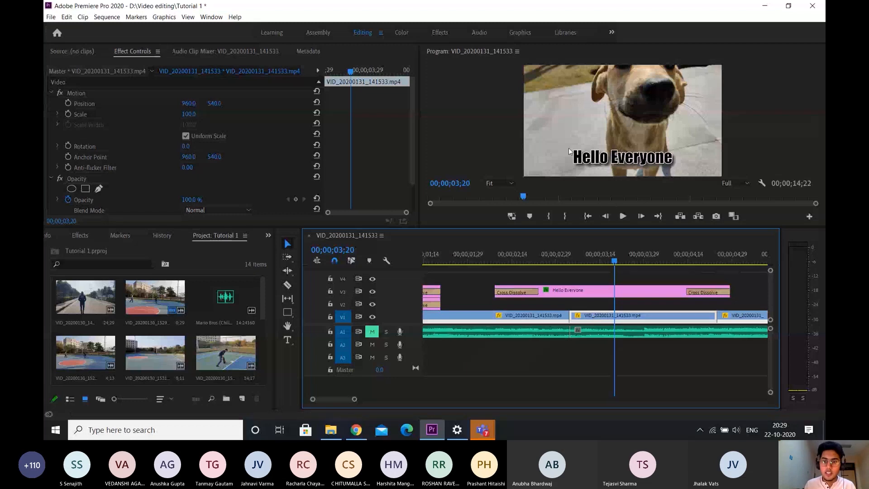
Step frame by frame through the title's opening Cross Dissolve, from 00;00;02;09 to 00;00;02;26, to examine the combined fade and scaling
{"action": "left_click", "coordinate": [501, 263]}
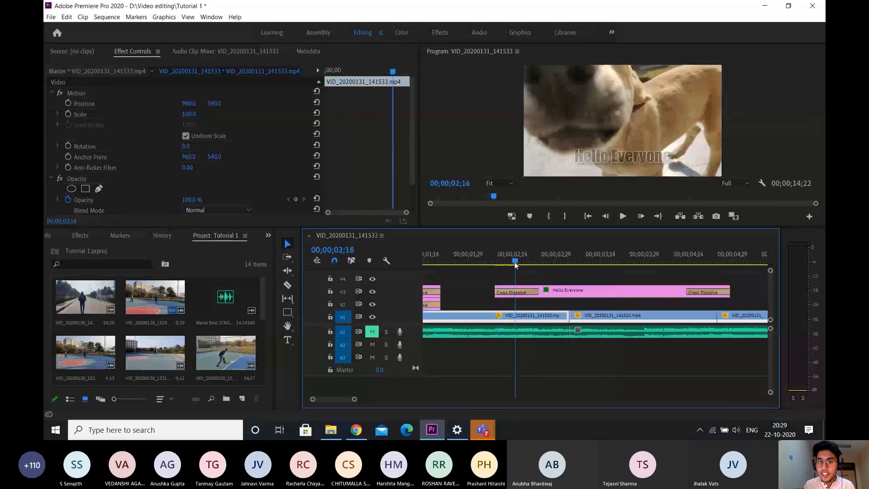
{"action": "left_click", "coordinate": [496, 262]}
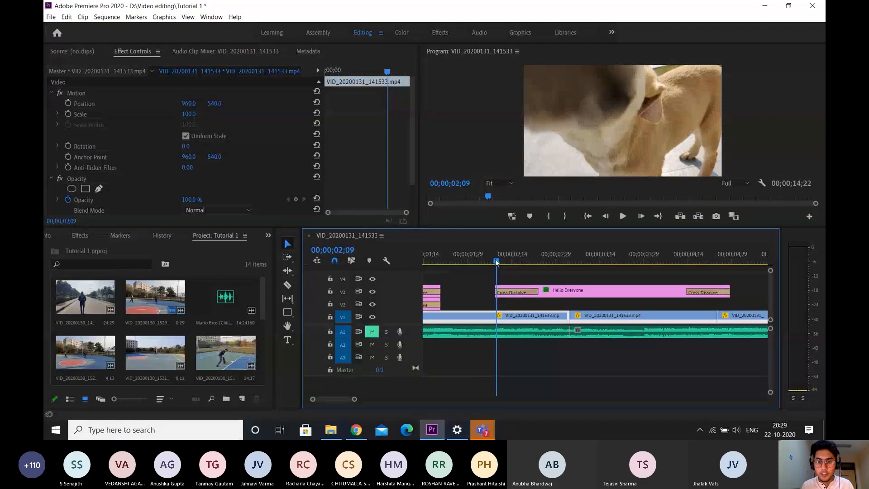
{"action": "key", "text": "Right"}
{"action": "key", "text": "Right"}
{"action": "key", "text": "Right"}
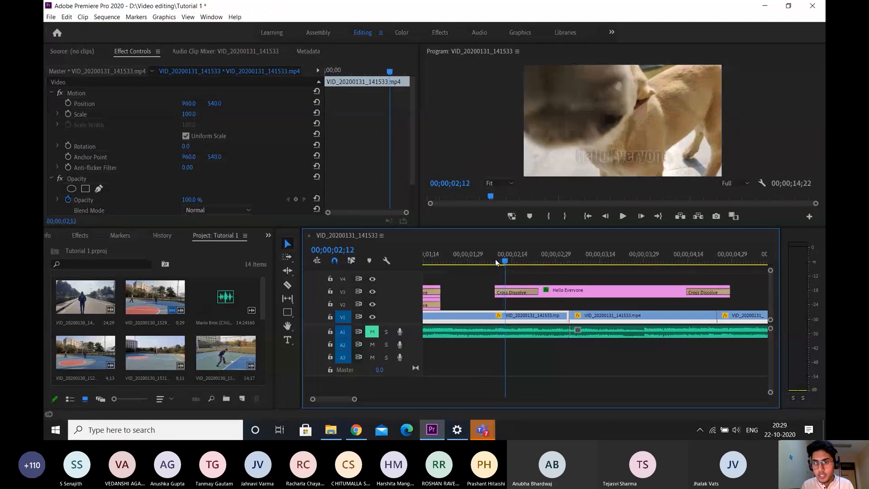
{"action": "key", "text": "Right"}
{"action": "key", "text": "Right"}
{"action": "key", "text": "Right"}
{"action": "key", "text": "Right"}
{"action": "key", "text": "Right"}
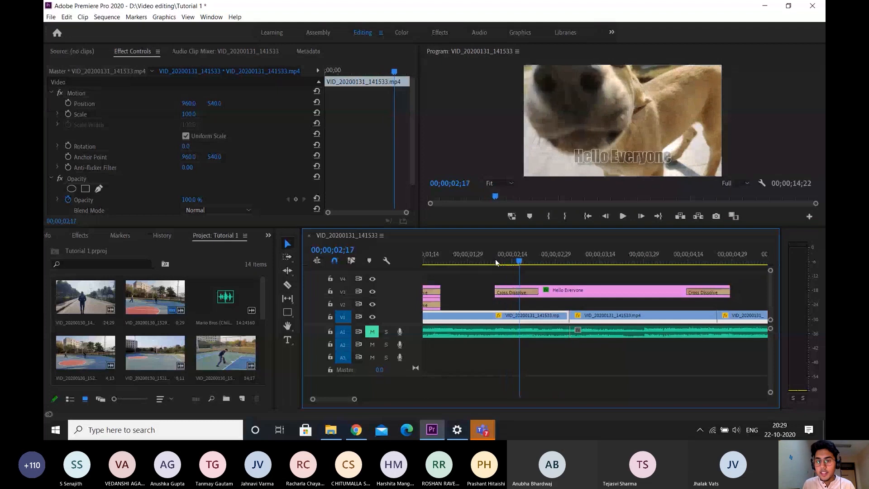
{"action": "key", "text": "Right"}
{"action": "key", "text": "Right"}
{"action": "key", "text": "Right"}
{"action": "key", "text": "Right"}
{"action": "key", "text": "Right"}
{"action": "key", "text": "Right"}
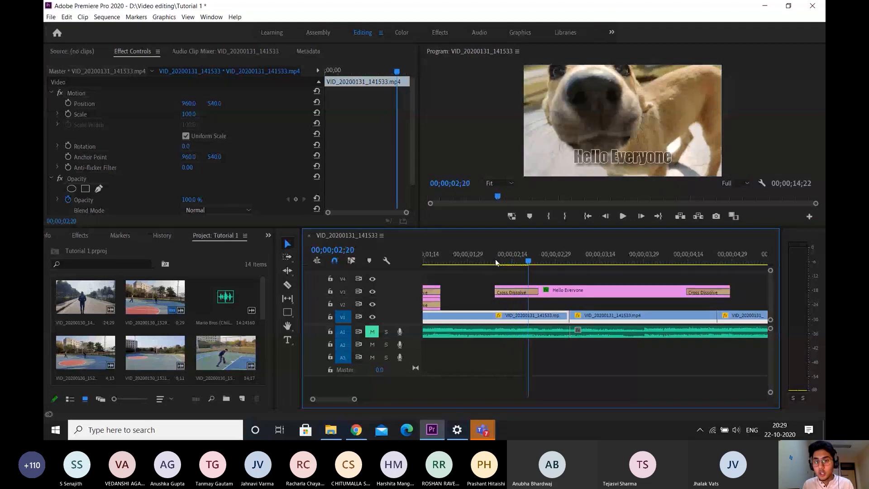
{"action": "key", "text": "Right"}
{"action": "key", "text": "Right"}
{"action": "key", "text": "Right"}
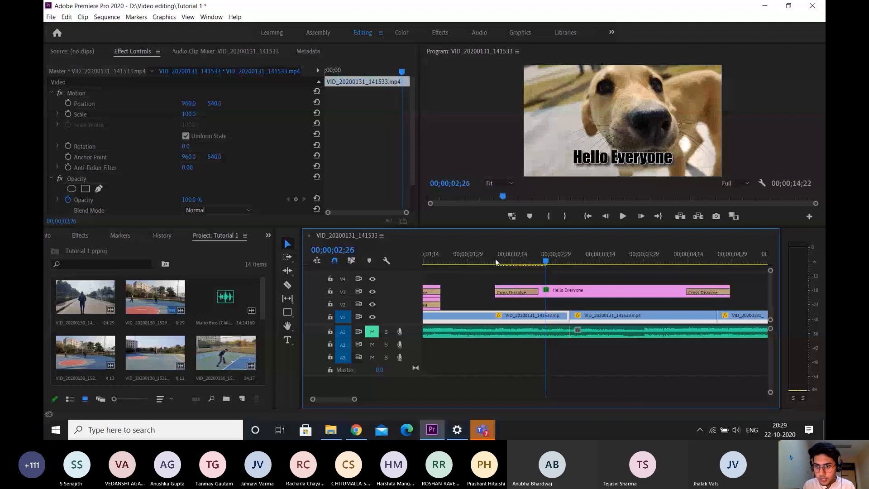
Place the playhead where the duplicated title's closing Cross Dissolve begins, at about 00;00;04;14, and select the title
{"action": "left_click", "coordinate": [687, 257]}
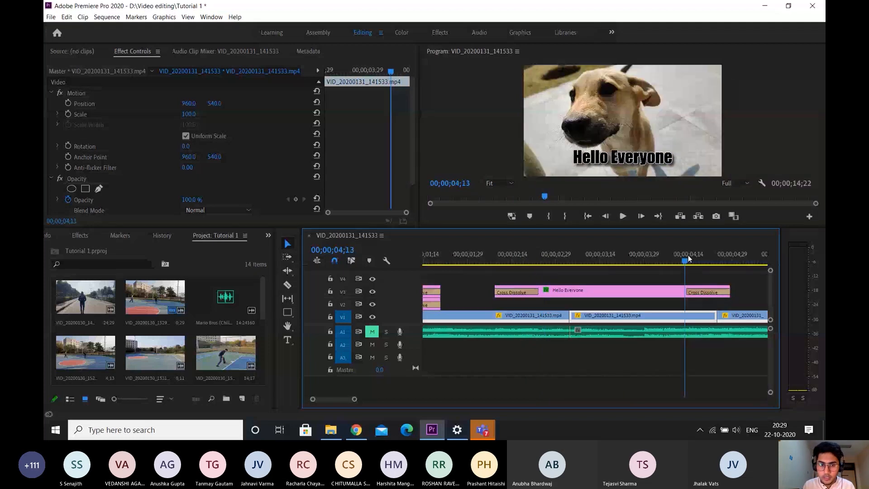
{"action": "key", "text": "Right"}
{"action": "left_click", "coordinate": [657, 291]}
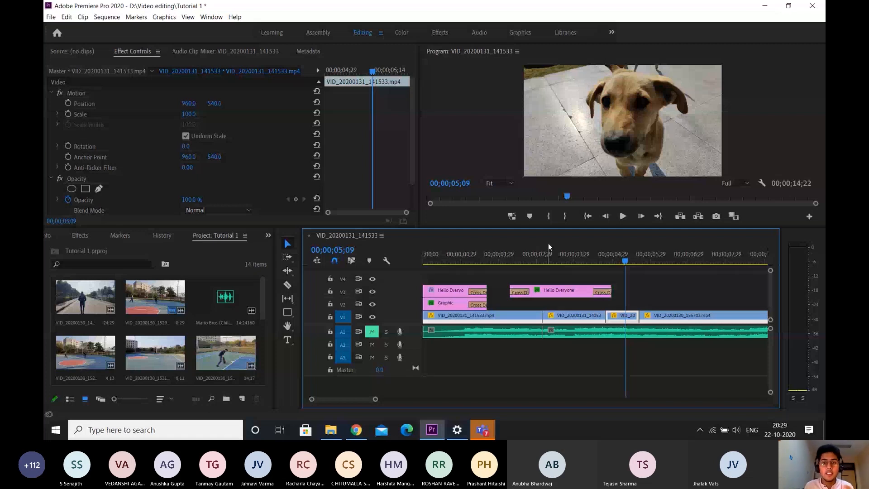
Move the playhead back over the duplicated title to review its scale animation
{"action": "left_click", "coordinate": [570, 257]}
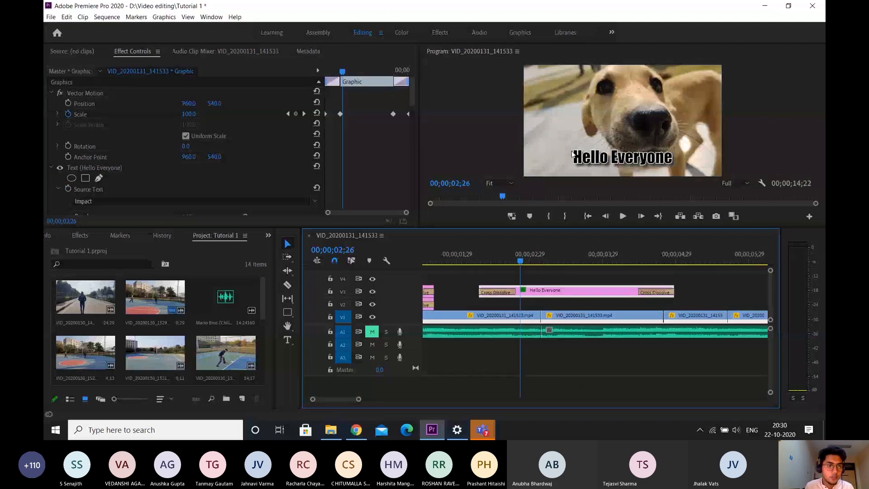
Keyframe the title's Position from 00;00;02;26 and set its vertical value to -175 at 00;00;04;09
{"action": "left_click", "coordinate": [68, 104]}
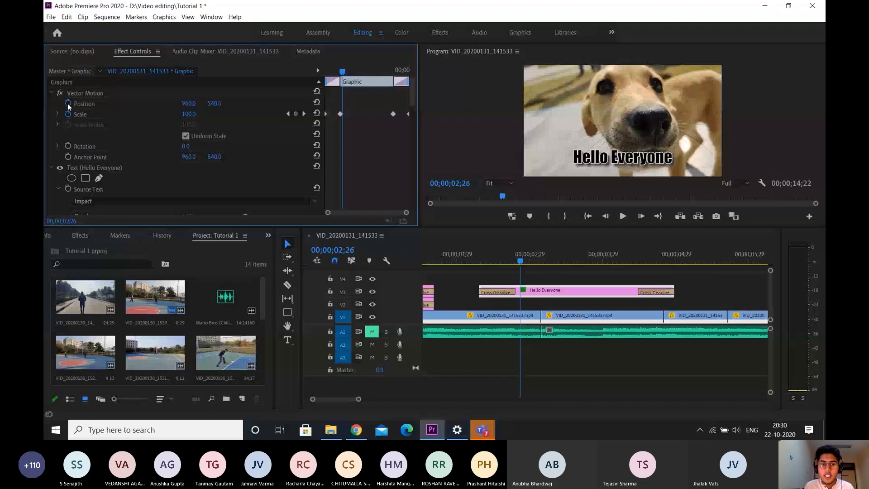
{"action": "left_click", "coordinate": [68, 104]}
{"action": "left_click_drag", "start_coordinate": [342, 71], "coordinate": [378, 72]}
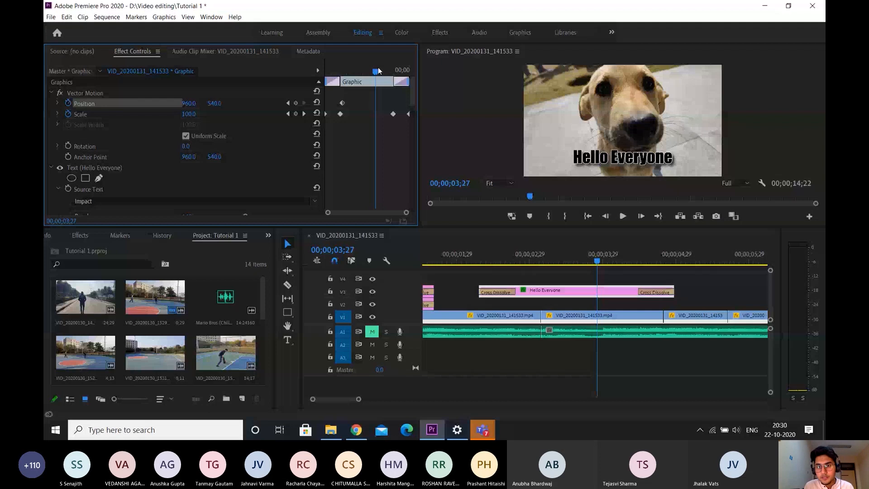
{"action": "left_click_drag", "start_coordinate": [379, 71], "coordinate": [388, 71]}
{"action": "left_click_drag", "start_coordinate": [214, 104], "coordinate": [127, 104]}
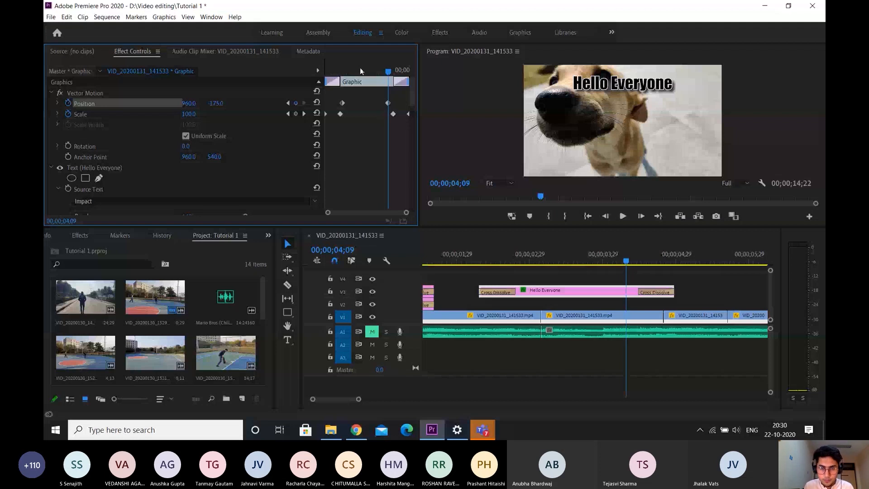
Reselect the title and step through its Position movement from about 00;00;02;19 to 00;00;04;07 to examine the upward motion
{"action": "left_click", "coordinate": [342, 71]}
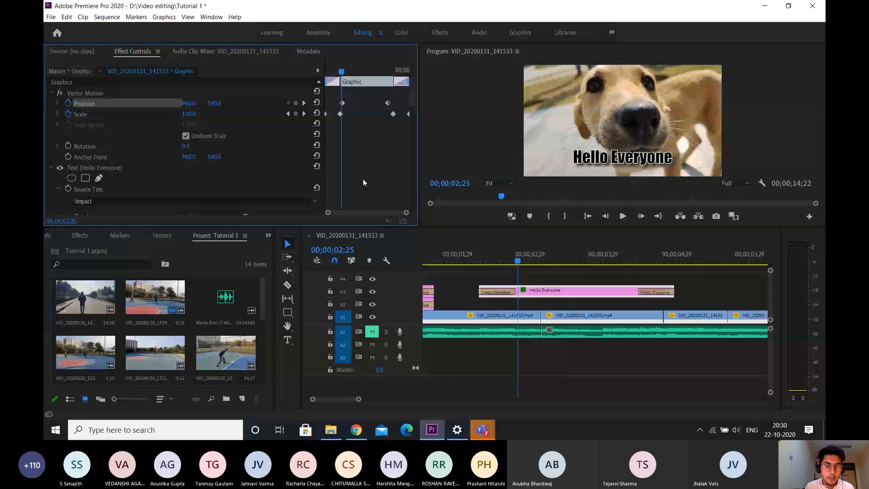
{"action": "left_click", "coordinate": [507, 261]}
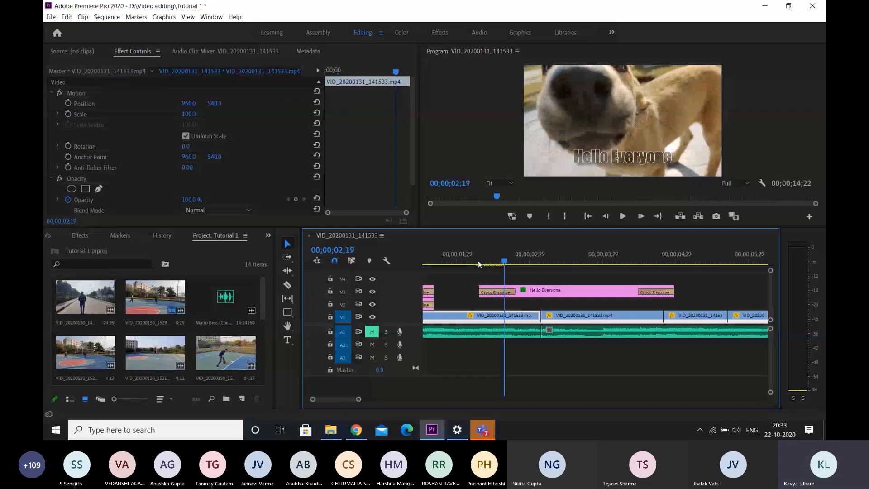
{"action": "left_click", "coordinate": [543, 290]}
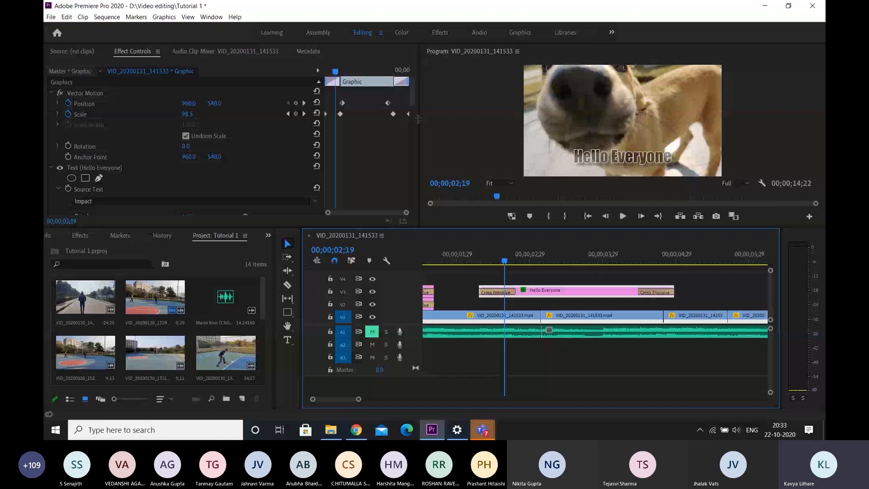
{"action": "key", "text": "Right"}
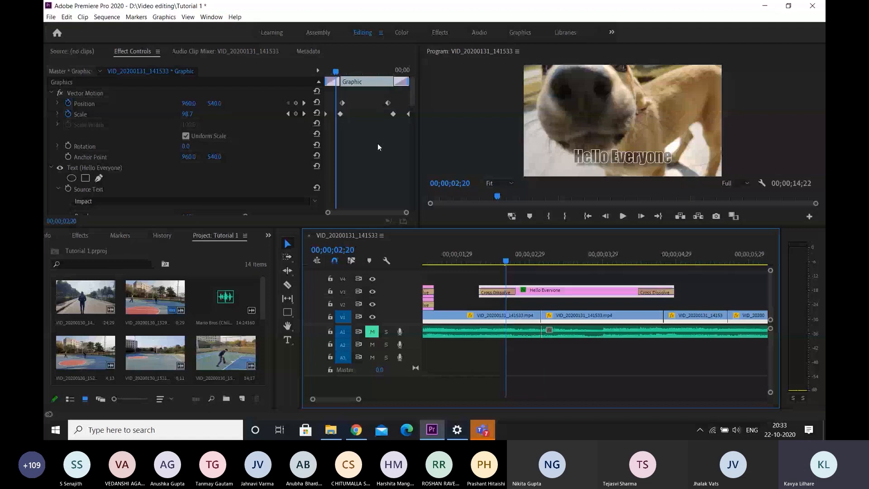
{"action": "key", "text": "Right"}
{"action": "key", "text": "Right"}
{"action": "key", "text": "Right"}
{"action": "key", "text": "Right"}
{"action": "key", "text": "Right"}
{"action": "key", "text": "Right"}
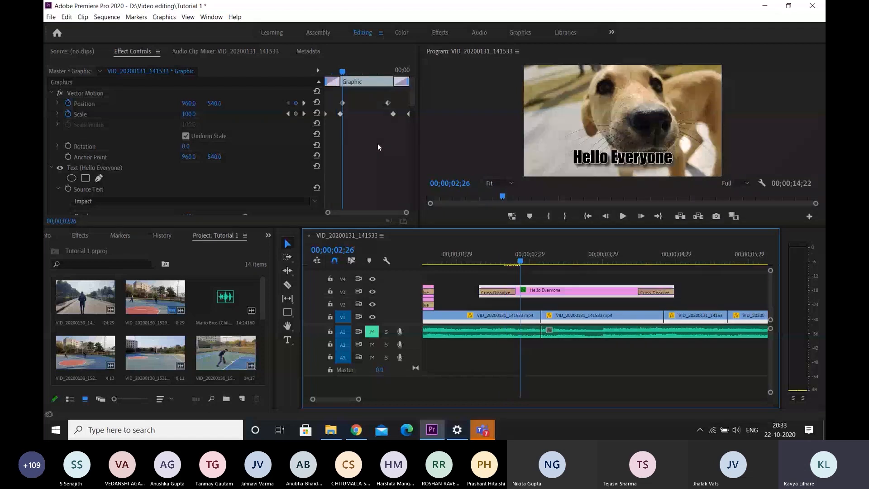
{"action": "key", "text": "Right"}
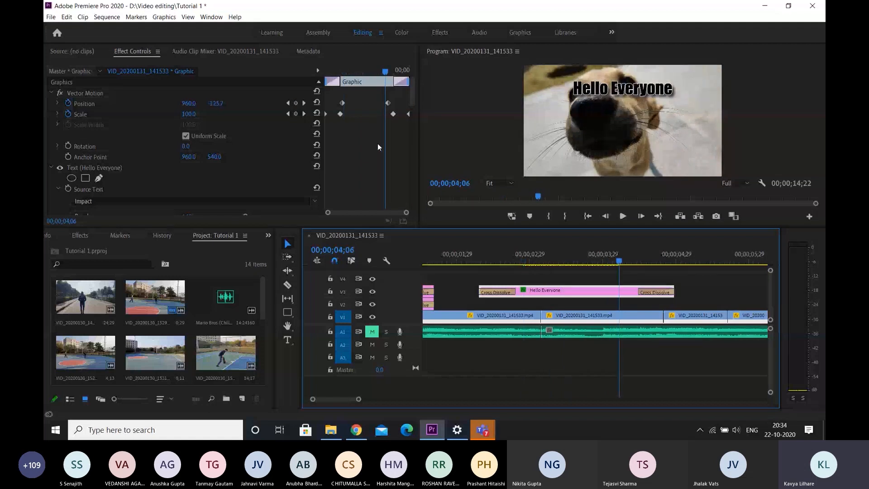
{"action": "key", "text": "Right"}
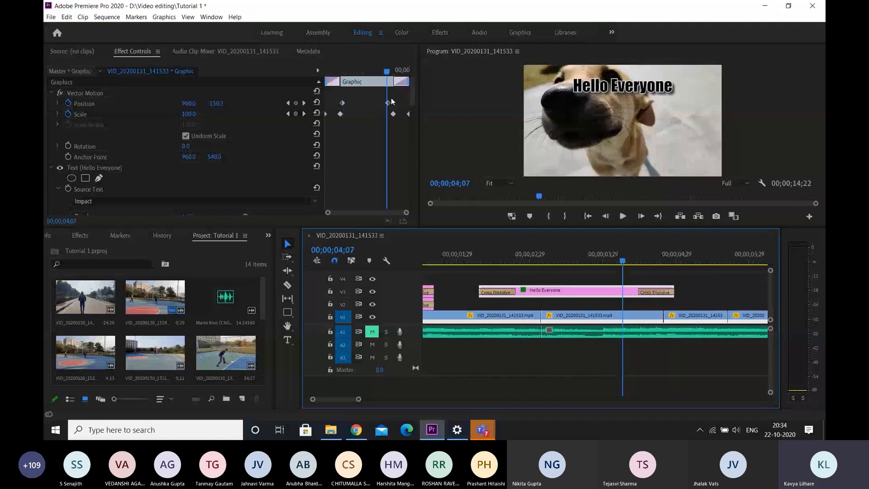
Step frame by frame from 00;00;04;07 into the title's closing Cross Dissolve to examine the scaling, and return the playhead to the title's start
{"action": "key", "text": "Right"}
{"action": "key", "text": "Right"}
{"action": "key", "text": "Right"}
{"action": "key", "text": "Right"}
{"action": "key", "text": "Right"}
{"action": "key", "text": "Right"}
{"action": "key", "text": "Right"}
{"action": "key", "text": "Right"}
{"action": "key", "text": "Right"}
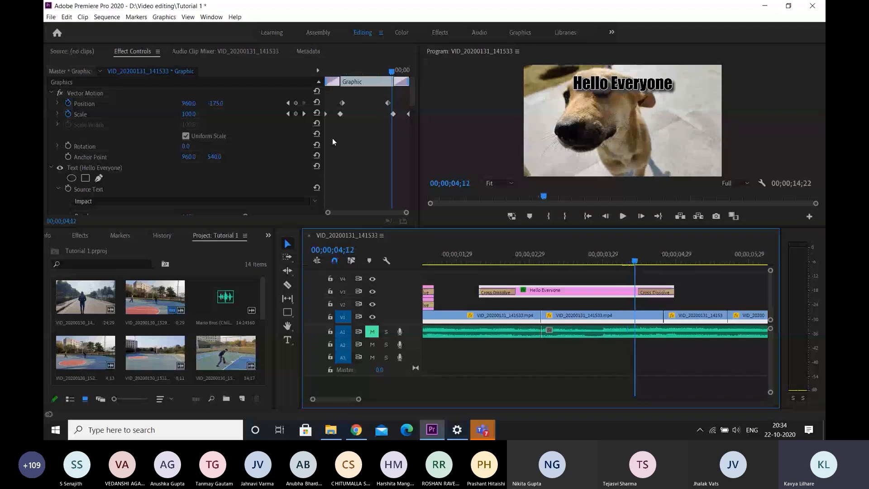
{"action": "key", "text": "Right"}
{"action": "key", "text": "Right"}
{"action": "key", "text": "Right"}
{"action": "key", "text": "Right"}
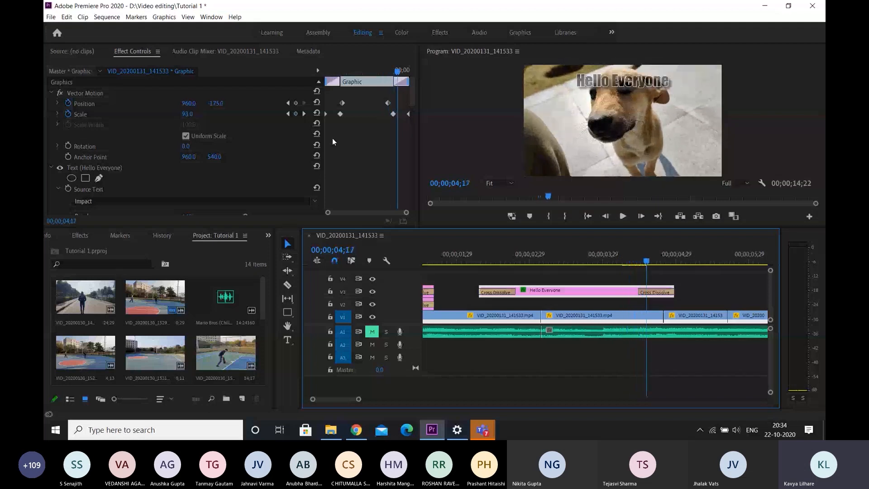
{"action": "key", "text": "Right"}
{"action": "key", "text": "Right"}
{"action": "key", "text": "Right"}
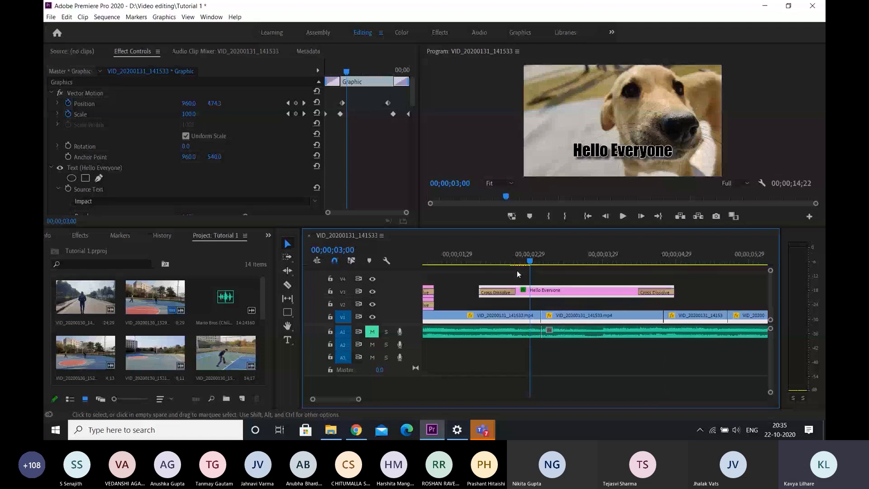
{"action": "left_click_drag", "start_coordinate": [517, 271], "coordinate": [477, 262]}
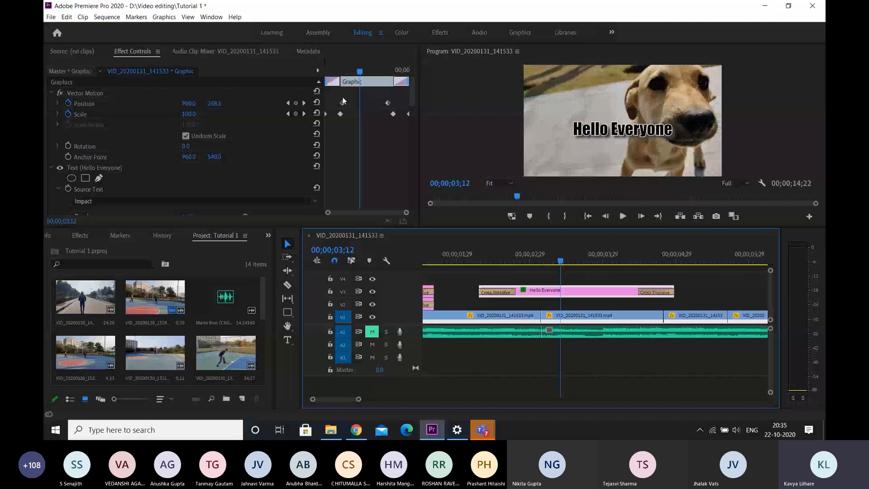
Select both of the title's Position keyframes and change their temporal interpolation to Bezier
{"action": "left_click", "coordinate": [343, 103]}
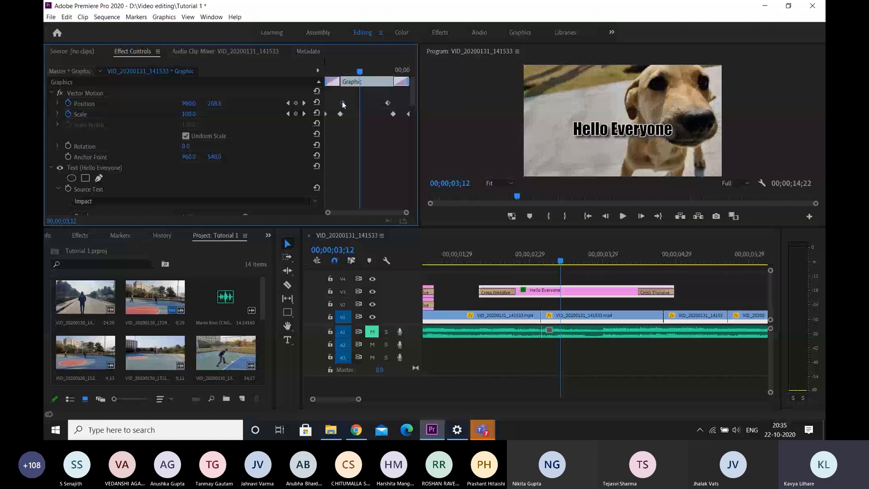
{"action": "left_click", "coordinate": [342, 103]}
{"action": "left_click_drag", "start_coordinate": [359, 81], "coordinate": [327, 81]}
{"action": "right_click", "coordinate": [343, 103]}
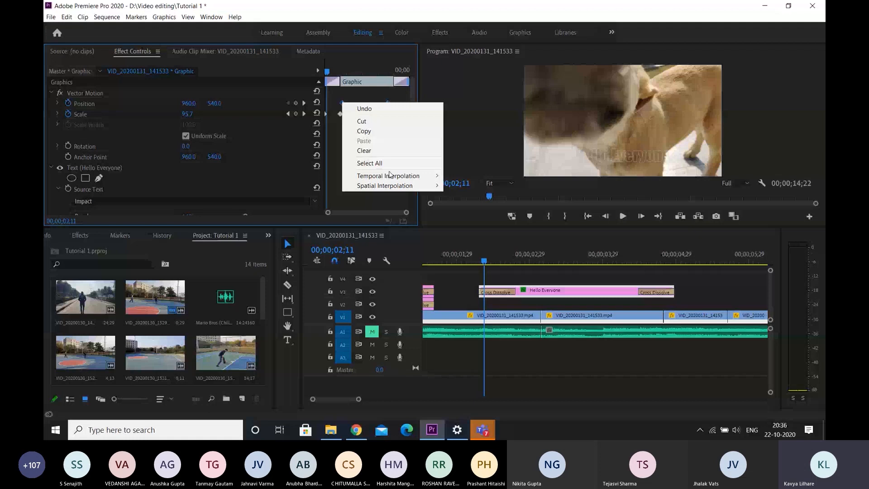
{"action": "mouse_move", "coordinate": [391, 176]}
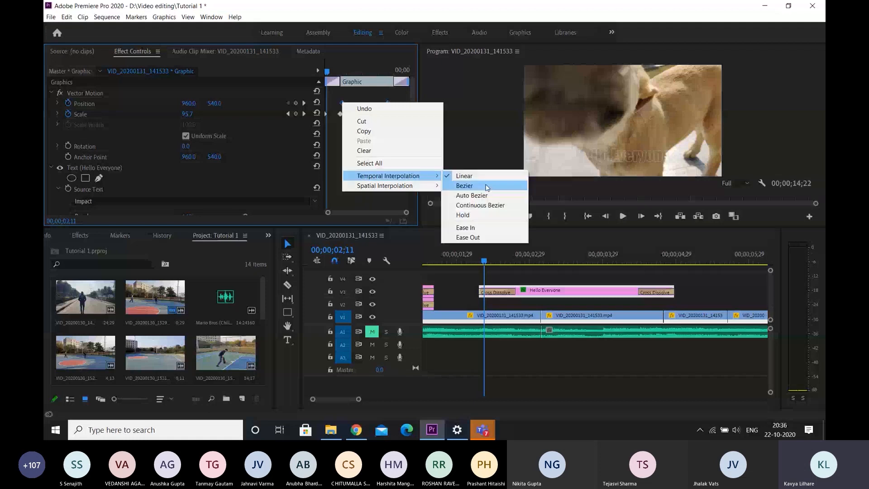
{"action": "left_click", "coordinate": [487, 187]}
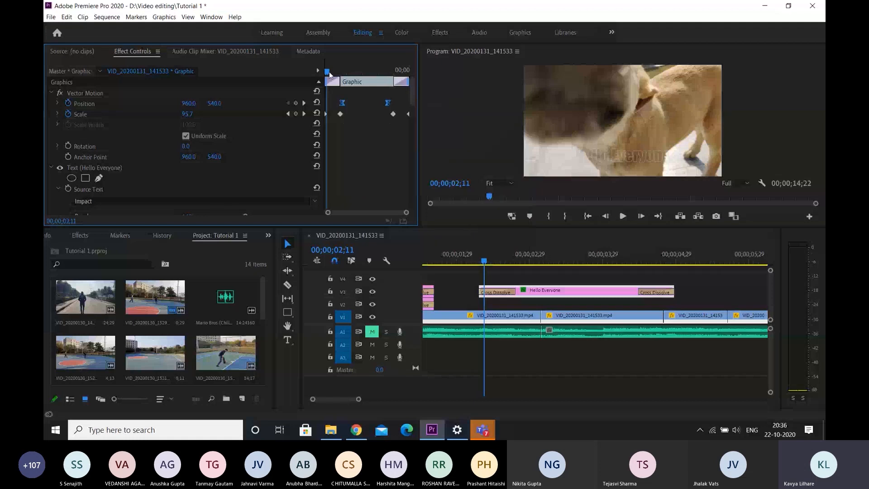
Step through the title's Bezier-interpolated movement from 00;00;02;22 to 00;00;03;07 to examine the change in speed
{"action": "left_click_drag", "start_coordinate": [329, 75], "coordinate": [341, 80]}
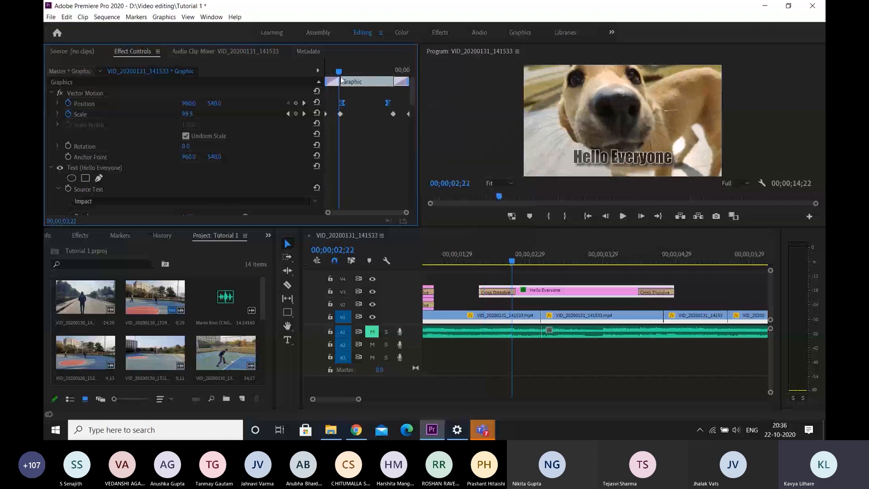
{"action": "left_click_drag", "start_coordinate": [340, 80], "coordinate": [342, 81]}
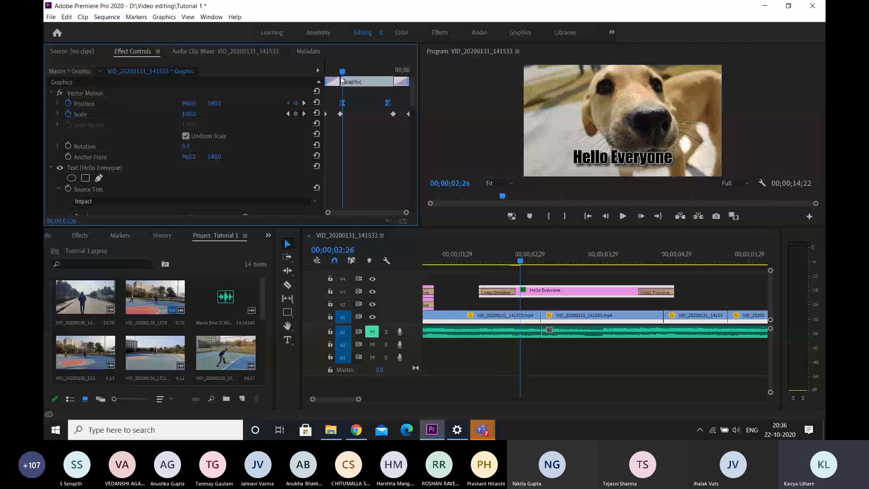
{"action": "key", "text": "Right"}
{"action": "key", "text": "Right"}
{"action": "key", "text": "Right"}
{"action": "key", "text": "Right"}
{"action": "key", "text": "Right"}
{"action": "key", "text": "Right"}
{"action": "key", "text": "Right"}
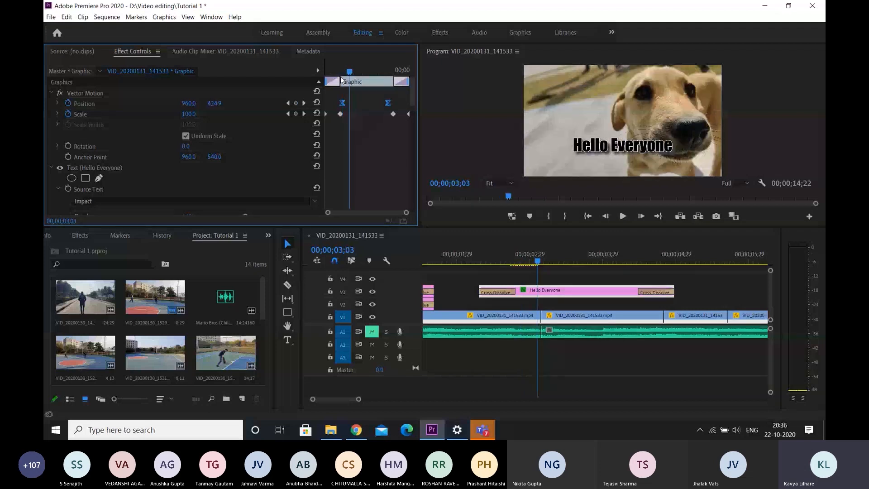
{"action": "key", "text": "Right"}
{"action": "key", "text": "Right"}
{"action": "key", "text": "Right"}
{"action": "key", "text": "Right"}
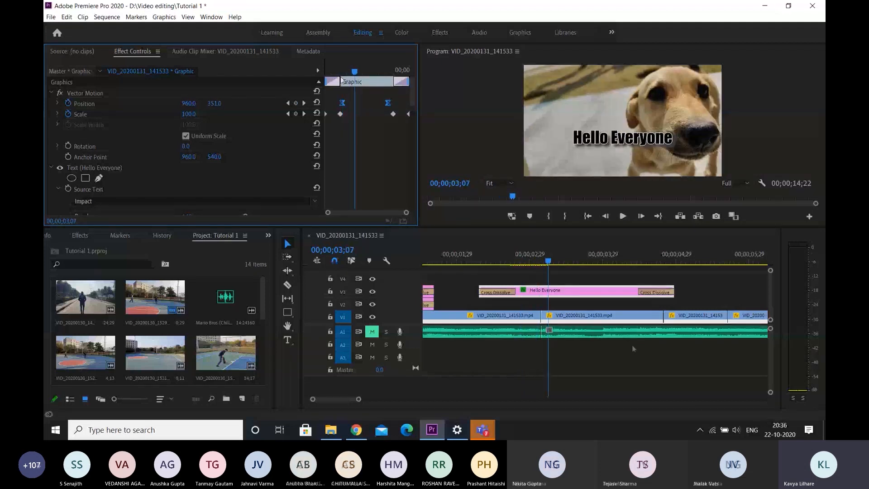
Play back the sequence from 00;00;02;07 to about 00;00;05;01 to review the complete title animation
{"action": "left_click", "coordinate": [474, 260]}
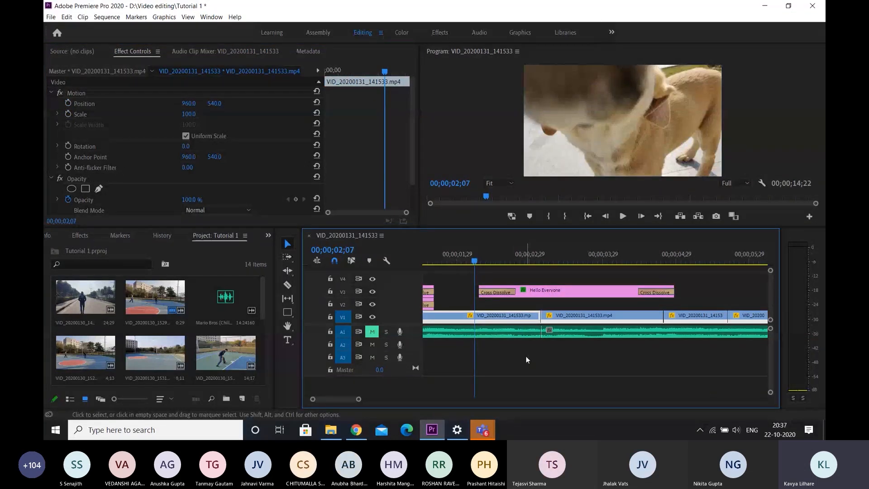
{"action": "key", "text": "space"}
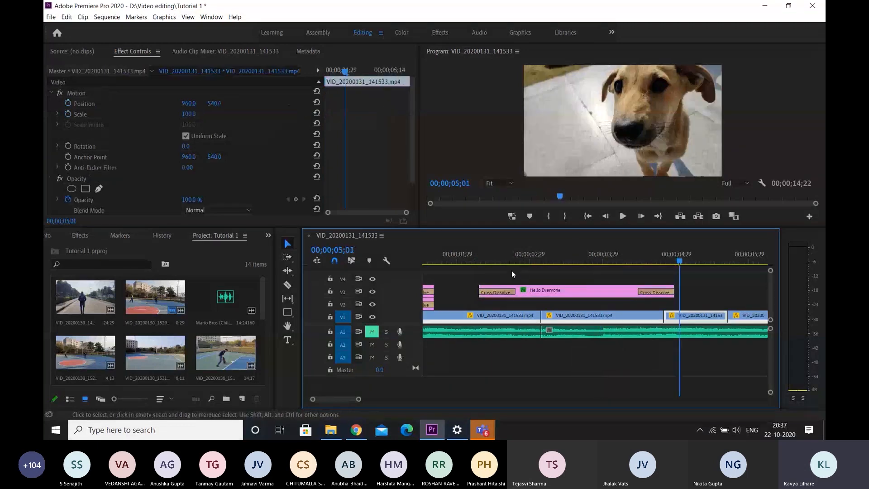
{"action": "key", "text": "space"}
Set the vertical Position to 373 at the title's first Position keyframe, at 00;00;02;26
{"action": "left_click", "coordinate": [569, 292]}
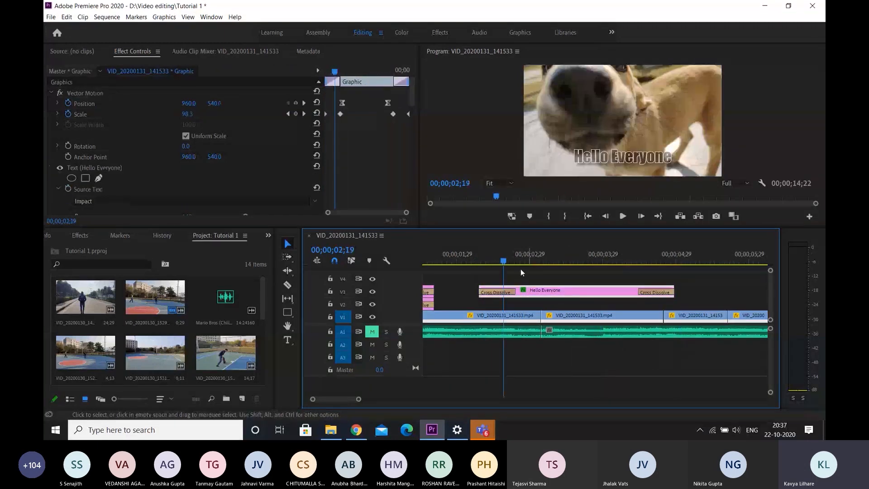
{"action": "left_click", "coordinate": [342, 101]}
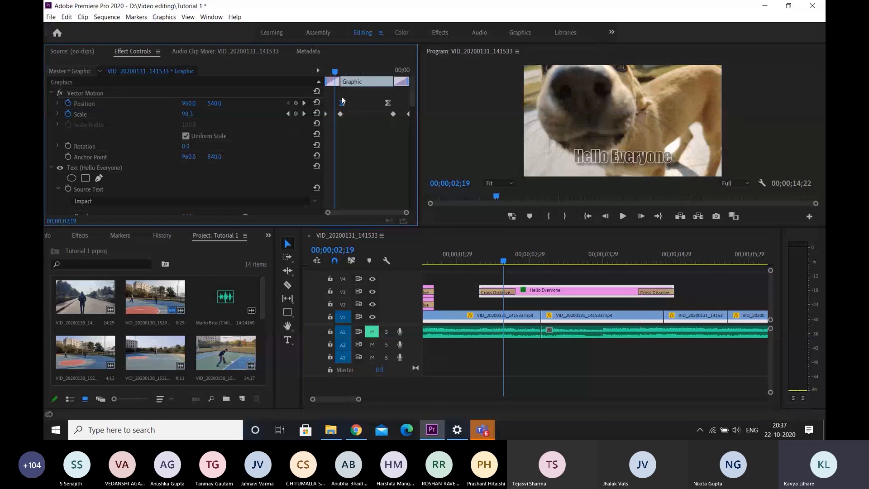
{"action": "left_click", "coordinate": [343, 70]}
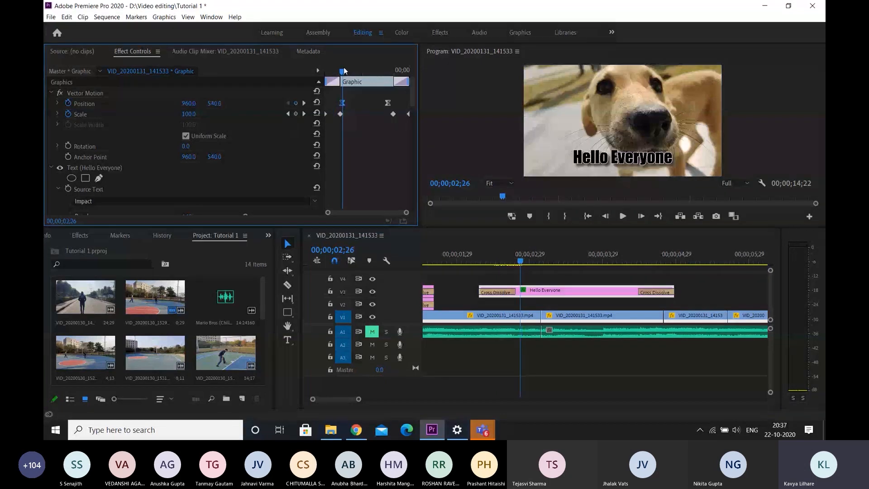
{"action": "left_click_drag", "start_coordinate": [222, 103], "coordinate": [146, 103]}
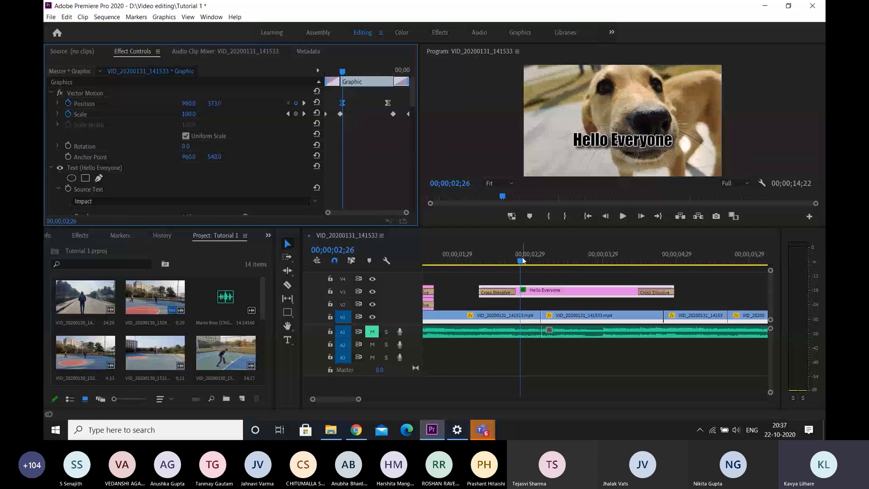
Play back the title from 00;00;02;05 to review its movement from the adjusted starting position
{"action": "left_click_drag", "start_coordinate": [523, 260], "coordinate": [474, 260]}
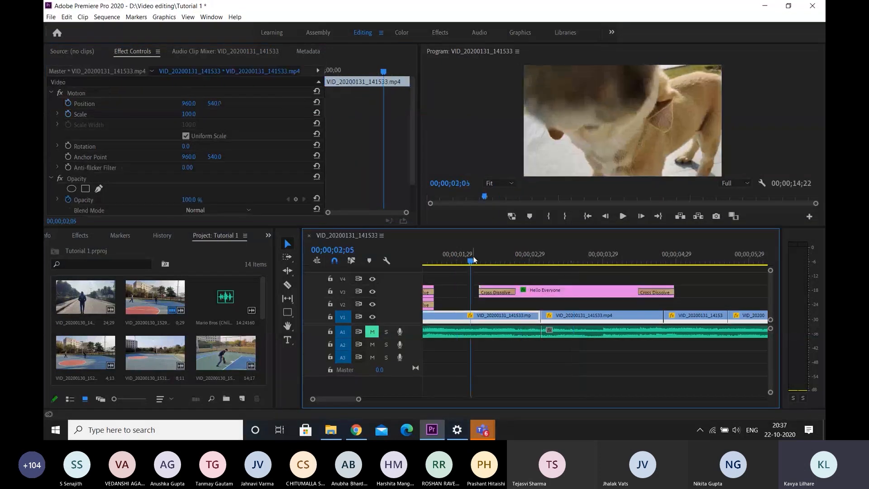
{"action": "key", "text": "space"}
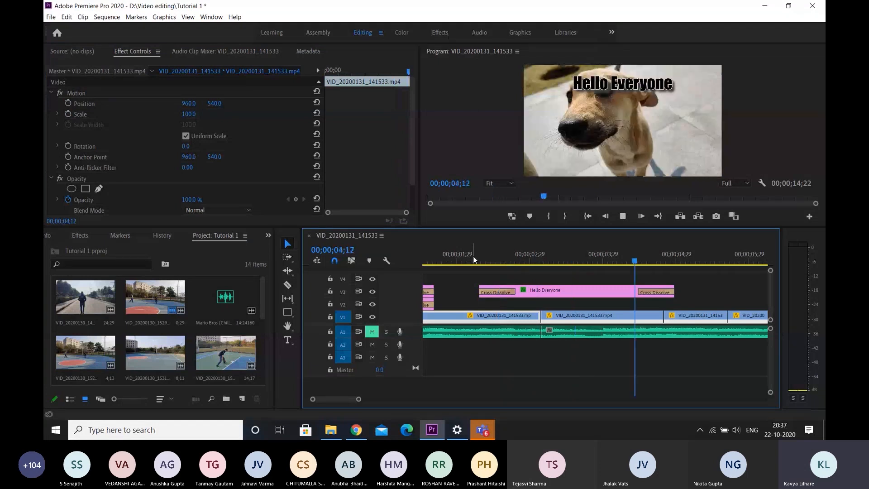
{"action": "key", "text": "space"}
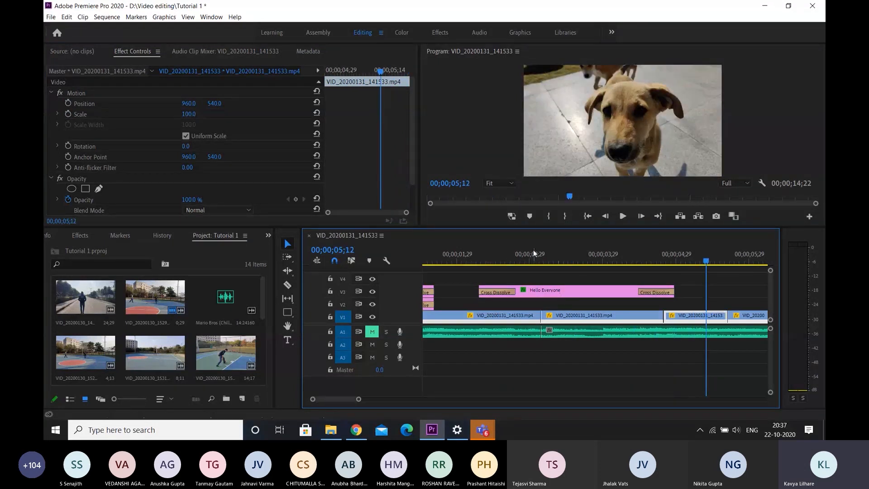
Select the duplicated title clip and extend its end on the timeline by almost two seconds
{"action": "left_click", "coordinate": [534, 253]}
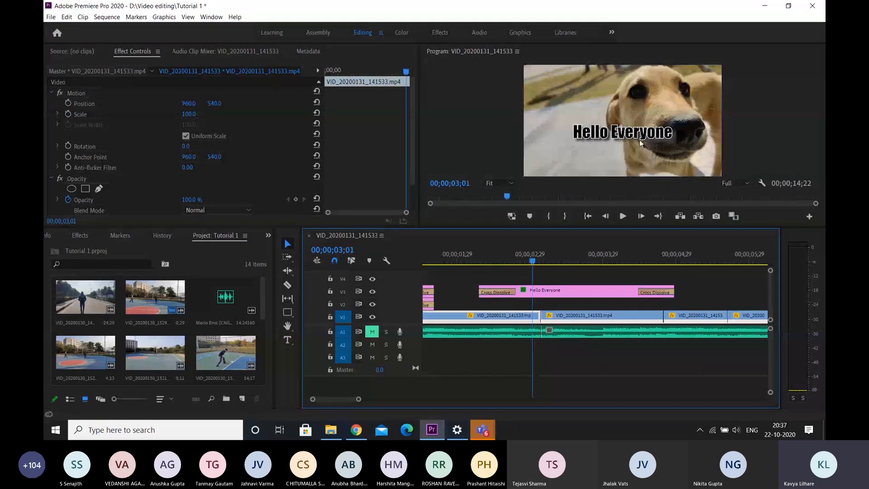
{"action": "left_click", "coordinate": [587, 293]}
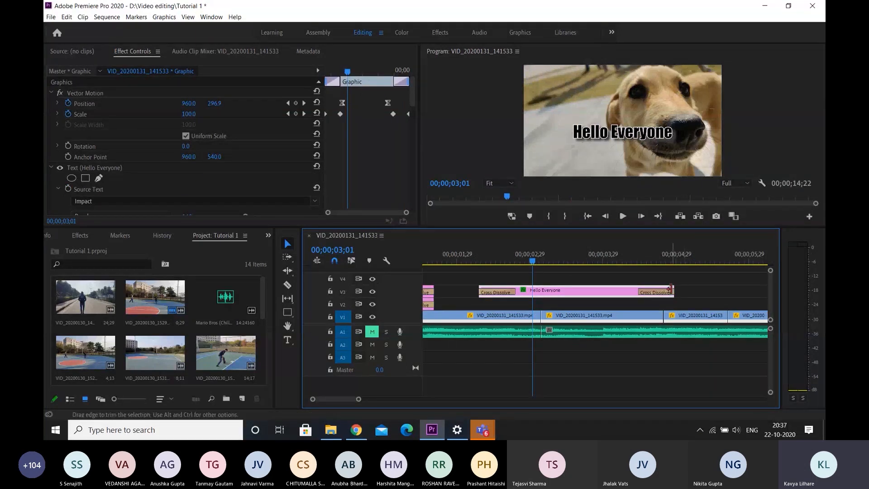
{"action": "left_click_drag", "start_coordinate": [674, 292], "coordinate": [775, 283]}
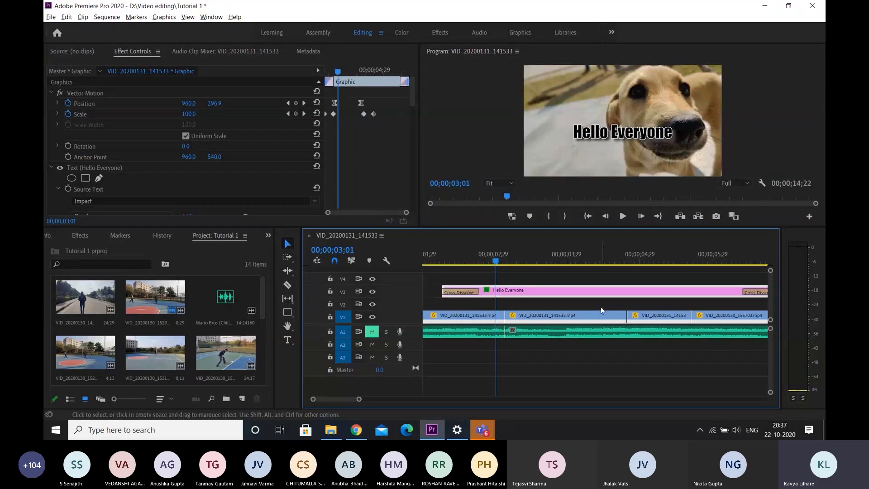
{"action": "key", "text": "minus"}
Shift the title's closing Position and Scale keyframes toward the end of the extended clip and play back the animation
{"action": "left_click_drag", "start_coordinate": [352, 96], "coordinate": [396, 133]}
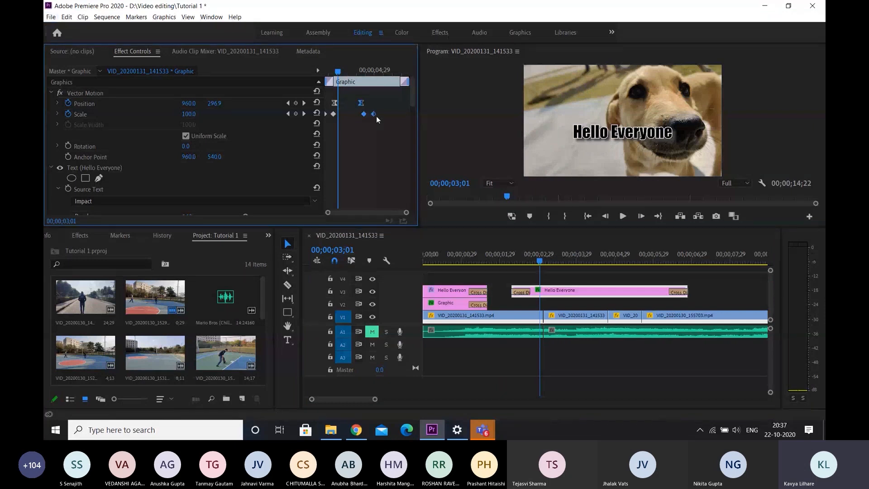
{"action": "left_click_drag", "start_coordinate": [550, 263], "coordinate": [507, 258]}
{"action": "key", "text": "space"}
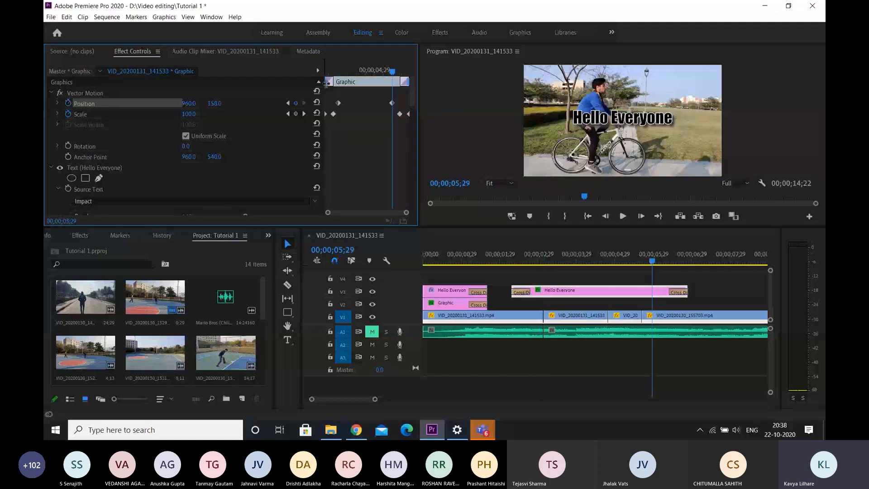
Play back the title from 00;00;02;16 to review its retimed movement
{"action": "left_click", "coordinate": [330, 72]}
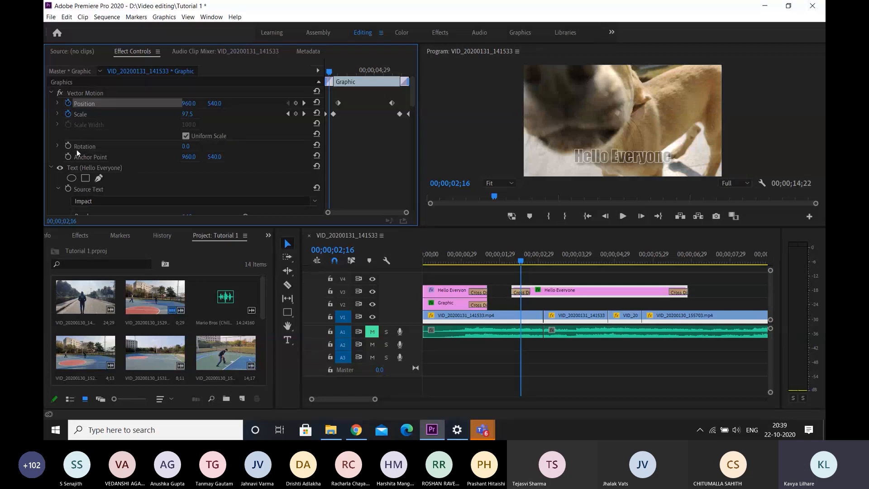
{"action": "left_click", "coordinate": [605, 340]}
{"action": "key", "text": "space"}
{"action": "key", "text": "space"}
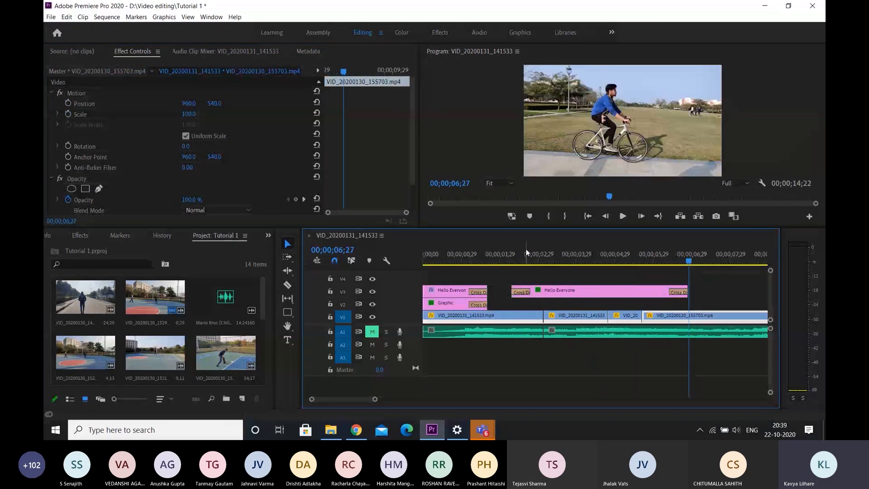
Select both Position keyframes of the duplicated title and set their temporal interpolation to Bezier
{"action": "left_click", "coordinate": [513, 252]}
{"action": "left_click", "coordinate": [570, 292]}
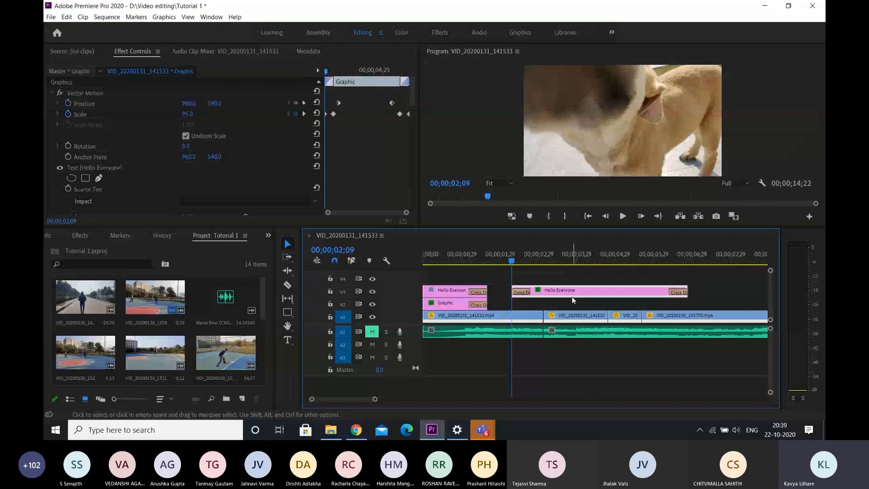
{"action": "mouse_move", "coordinate": [326, 72]}
{"action": "left_mouse_down"}
{"action": "mouse_move", "coordinate": [378, 65]}
{"action": "mouse_move", "coordinate": [333, 71]}
{"action": "left_mouse_up"}
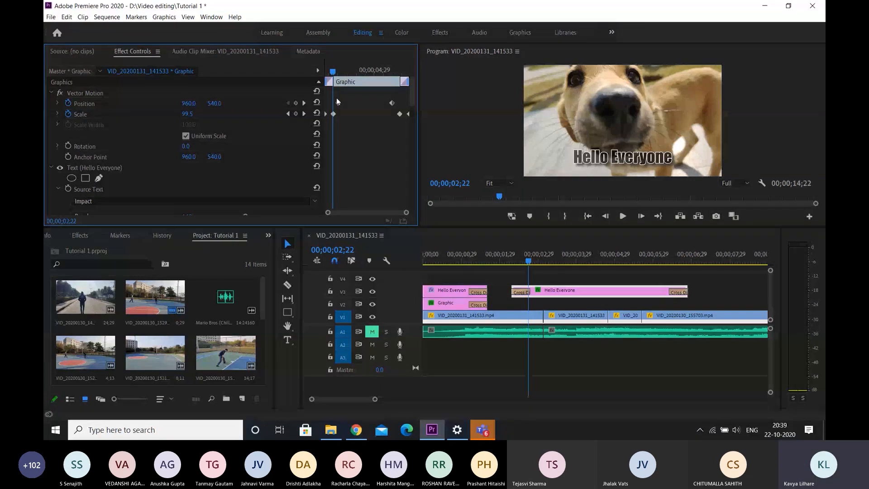
{"action": "left_click_drag", "start_coordinate": [336, 98], "coordinate": [397, 108]}
{"action": "right_click", "coordinate": [339, 102]}
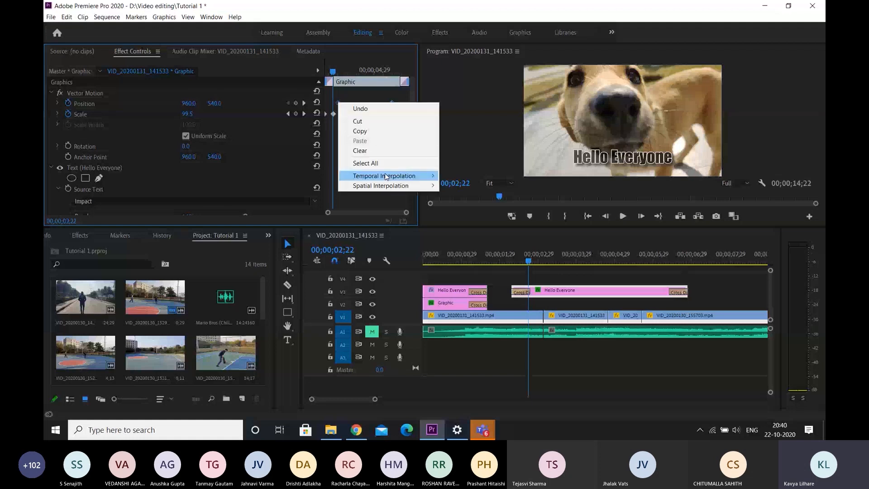
{"action": "mouse_move", "coordinate": [405, 177]}
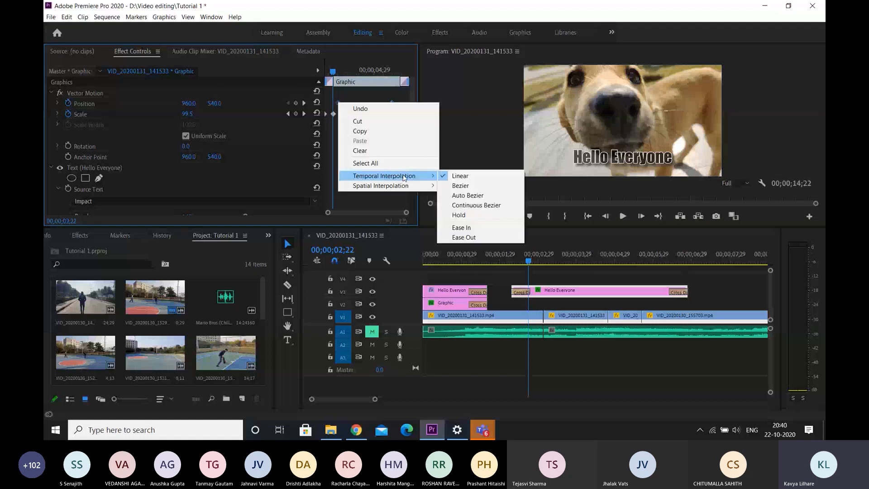
{"action": "left_click", "coordinate": [460, 186]}
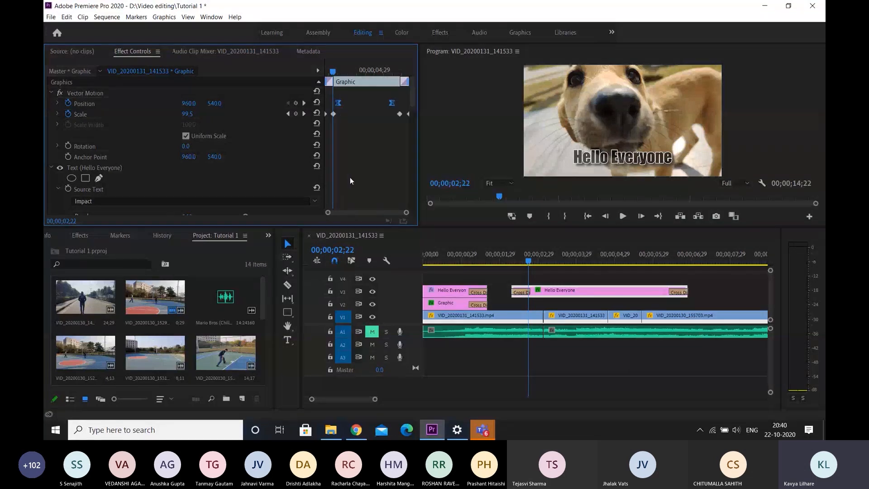
Play back the title from 00;00;02;09 to about 00;00;06;24 to review the Bezier-eased movement
{"action": "left_click_drag", "start_coordinate": [528, 261], "coordinate": [512, 253]}
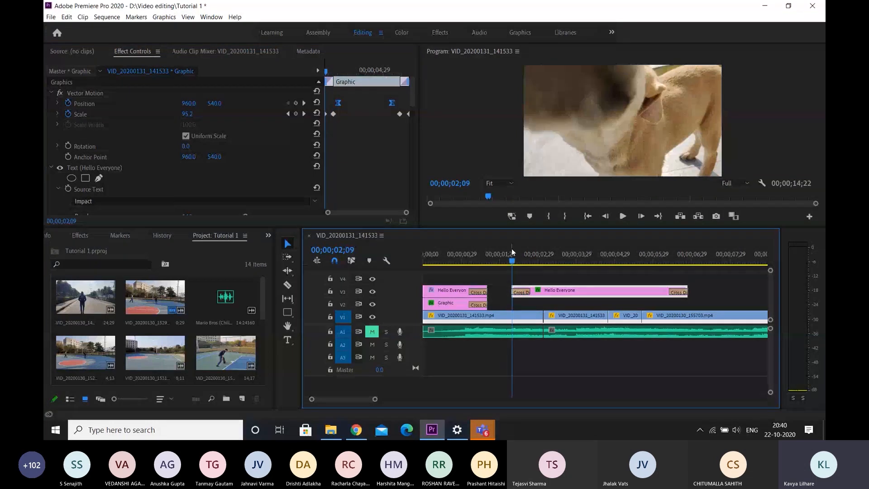
{"action": "key", "text": "space"}
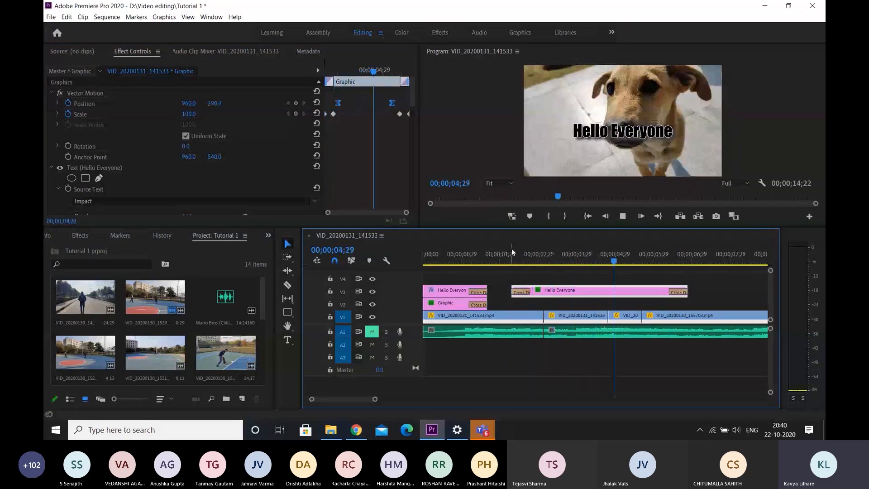
{"action": "key", "text": "space"}
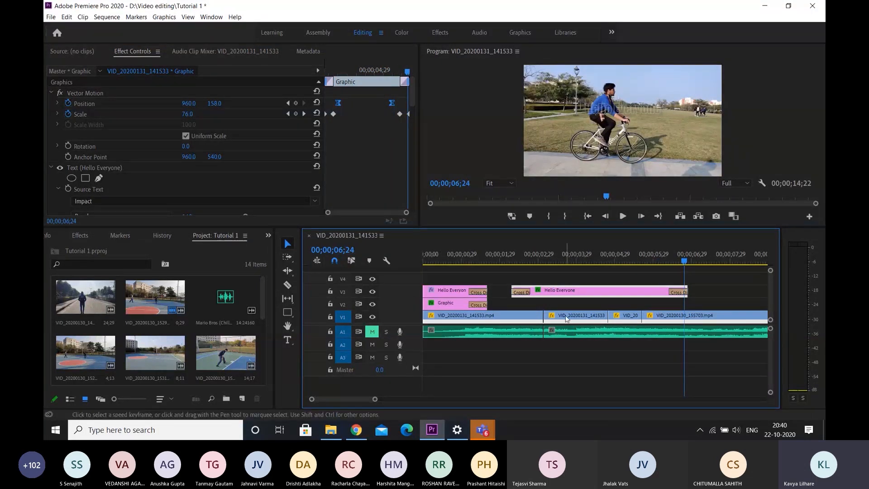
Position the playhead two frames before the cut between the first two video clips on V1
{"action": "left_click", "coordinate": [543, 259]}
{"action": "key", "text": "Left"}
{"action": "key", "text": "Left"}
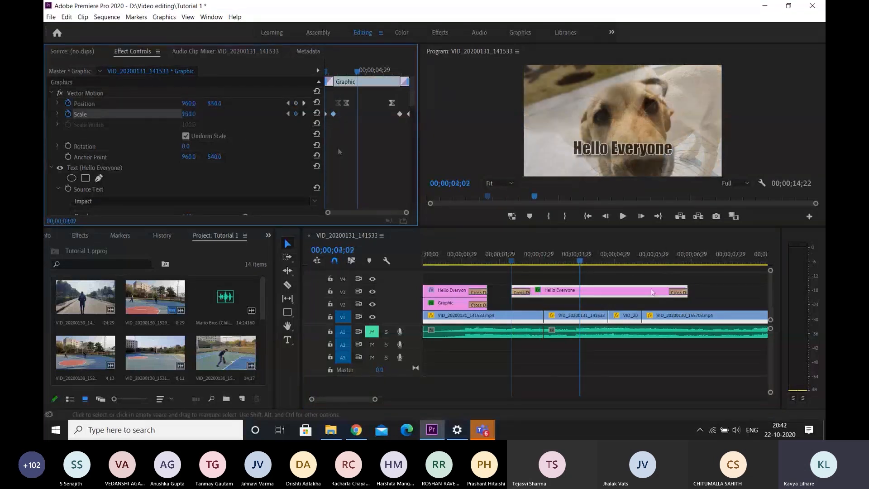
Move the VID_20200130_155703.mp4 clip from V1 straight up to V2
{"action": "key", "text": "minus"}
{"action": "scroll", "coordinate": [640, 297], "scroll_direction": "down", "scroll_amount": 2}
{"action": "left_click", "coordinate": [554, 261]}
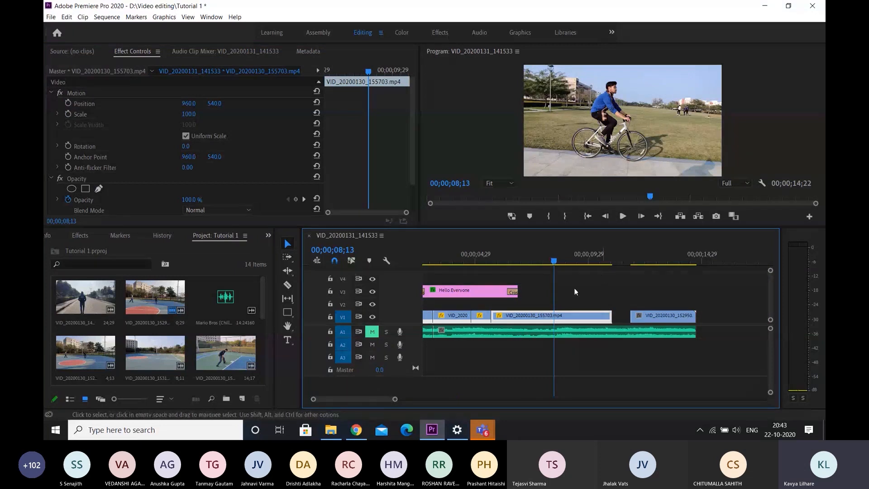
{"action": "left_click_drag", "start_coordinate": [545, 319], "coordinate": [546, 306]}
Place the VID_20200130_152950.mp4 clip on V1 beneath the cyclist clip and return the playhead to 00;00;08;13
{"action": "left_click_drag", "start_coordinate": [643, 252], "coordinate": [656, 255]}
{"action": "left_click_drag", "start_coordinate": [665, 317], "coordinate": [558, 315]}
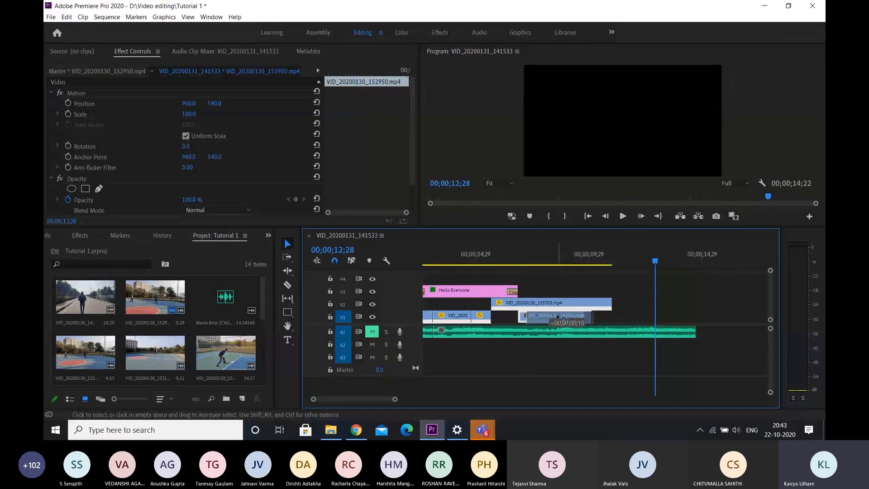
{"action": "left_click_drag", "start_coordinate": [560, 267], "coordinate": [556, 264]}
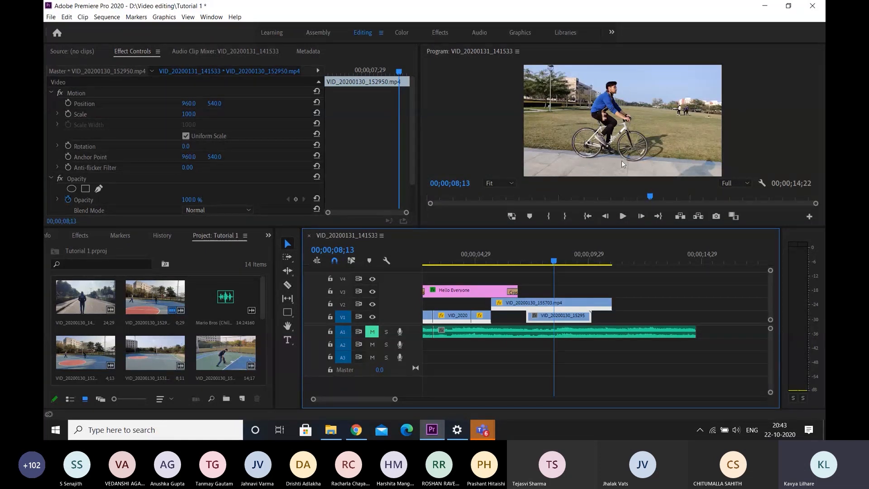
{"action": "left_click", "coordinate": [648, 289]}
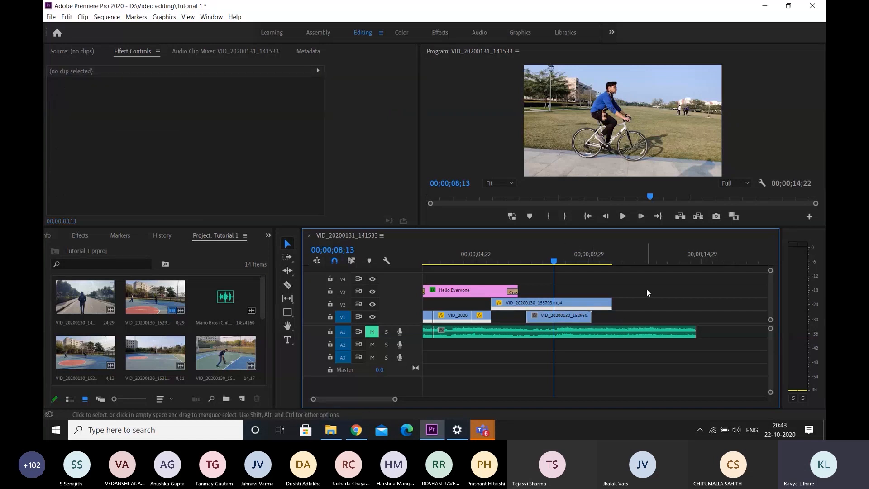
Add an elliptical opacity mask to the VID_20200130_155703.mp4 clip, widen and heighten it, and position it over the cyclist
{"action": "left_click", "coordinate": [573, 302]}
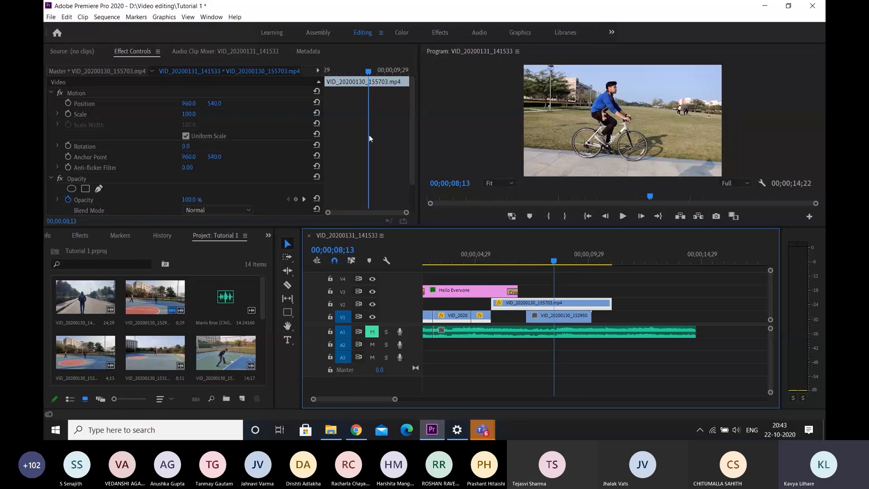
{"action": "scroll", "coordinate": [368, 135], "scroll_direction": "down", "scroll_amount": 2}
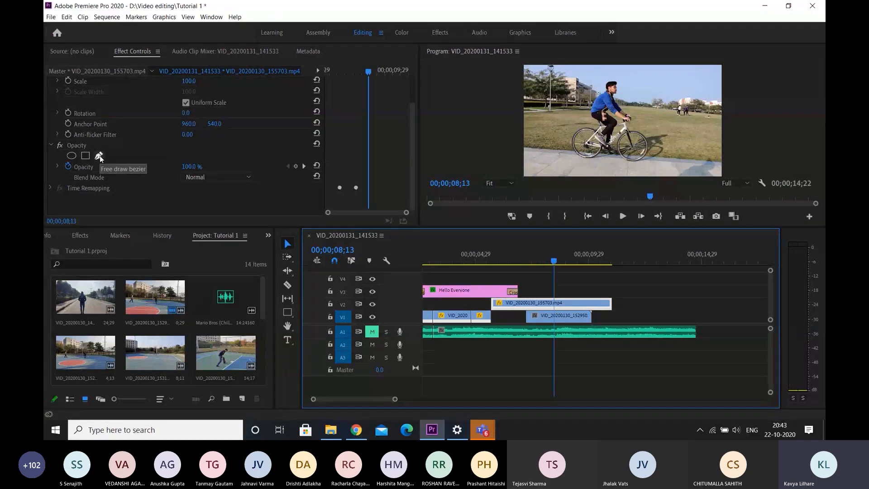
{"action": "left_click", "coordinate": [86, 155]}
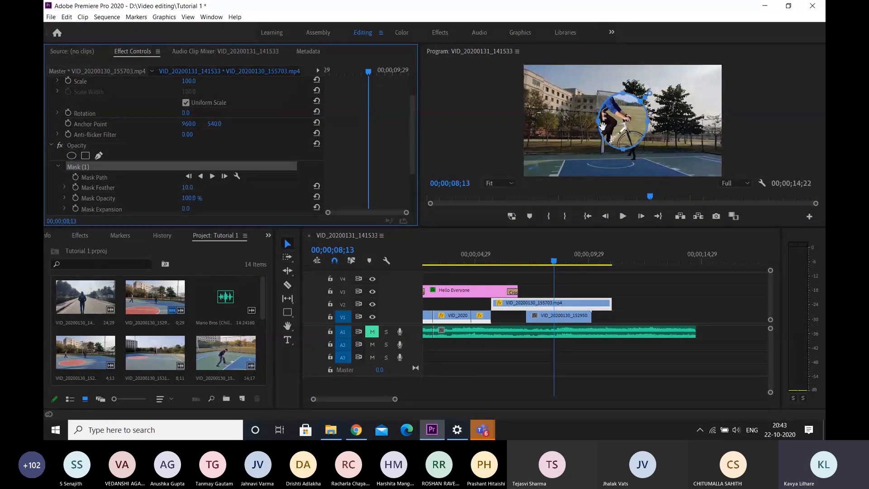
{"action": "left_click_drag", "start_coordinate": [599, 120], "coordinate": [580, 121]}
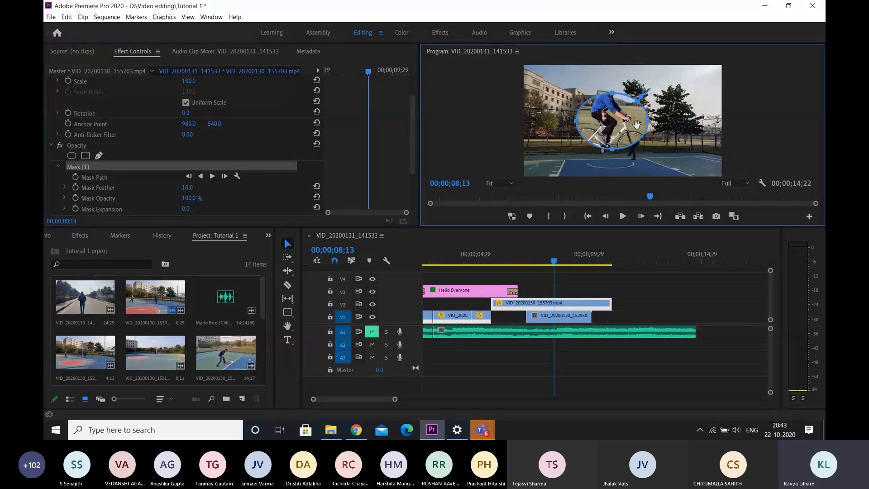
{"action": "left_click_drag", "start_coordinate": [648, 121], "coordinate": [668, 121]}
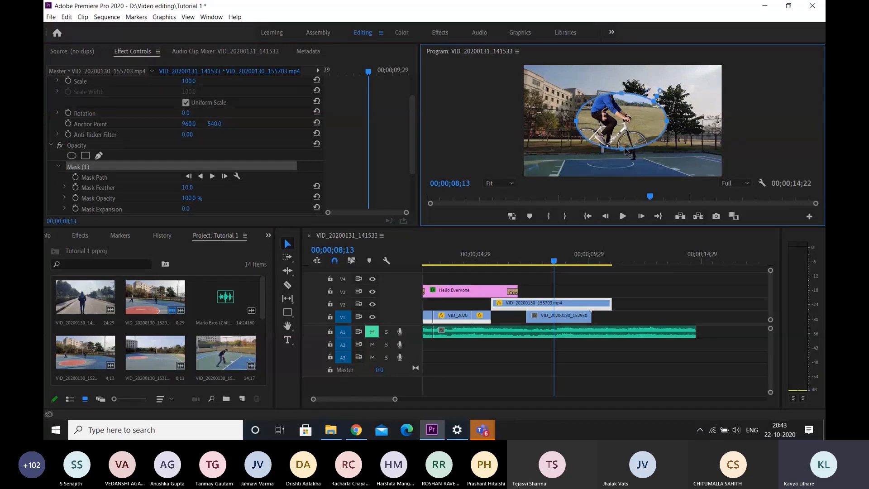
{"action": "left_click_drag", "start_coordinate": [623, 149], "coordinate": [623, 162]}
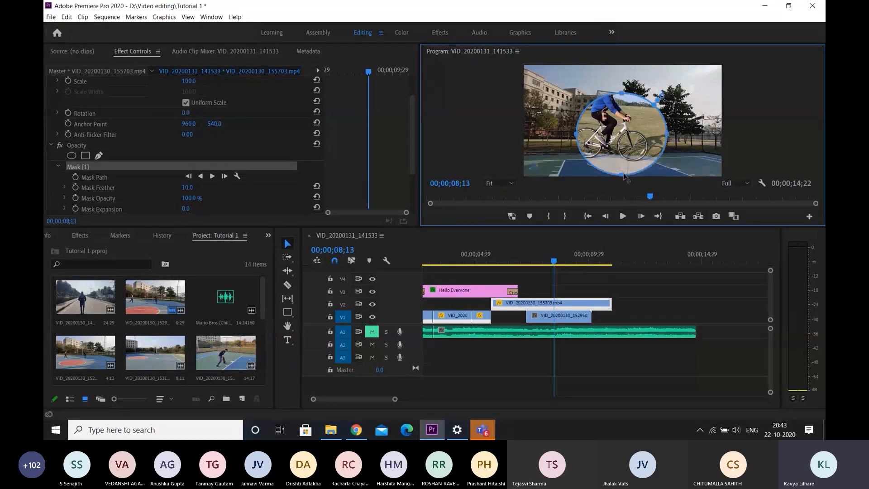
{"action": "left_click_drag", "start_coordinate": [620, 112], "coordinate": [608, 105]}
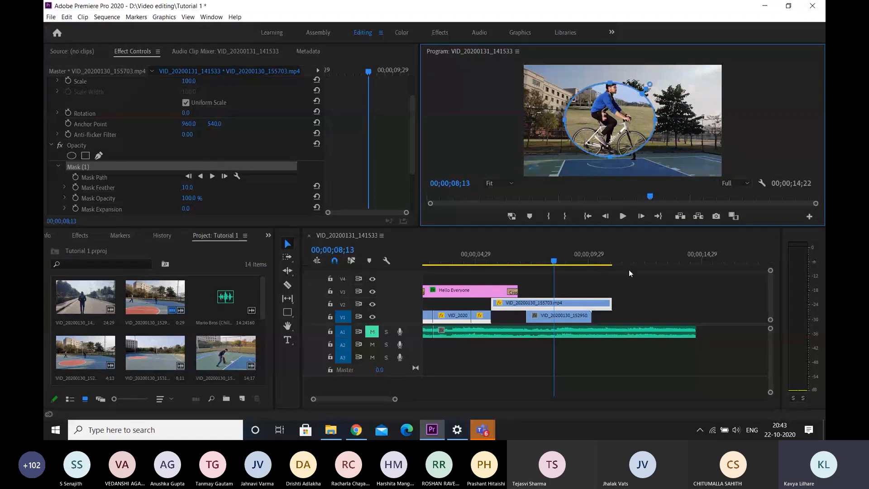
Shift the VID_20200130_152950.mp4 clip slightly later on V1 beneath the masked cyclist clip
{"action": "left_click", "coordinate": [564, 319]}
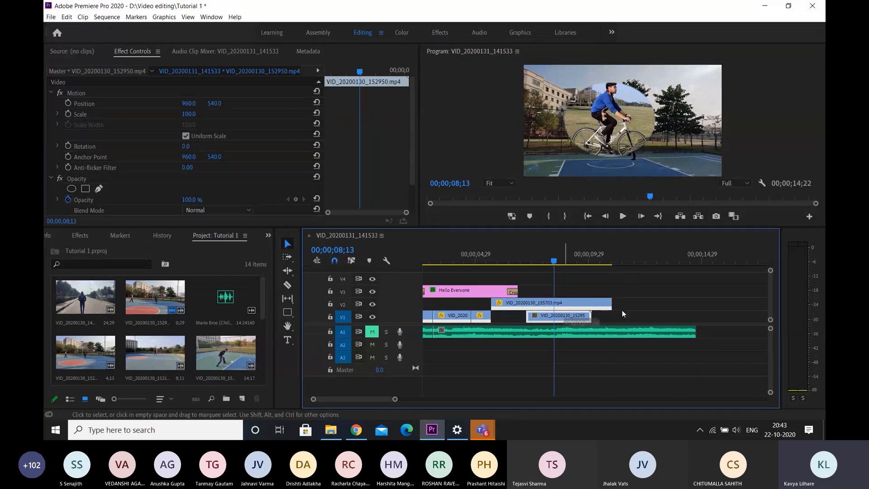
{"action": "left_click_drag", "start_coordinate": [622, 312], "coordinate": [562, 315]}
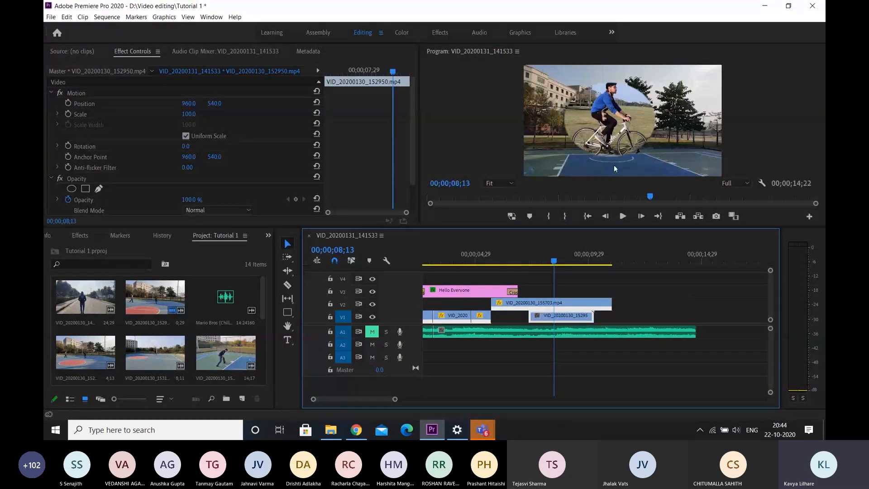
{"action": "left_click", "coordinate": [127, 200]}
{"action": "scroll", "coordinate": [222, 198], "scroll_direction": "down", "scroll_amount": 2}
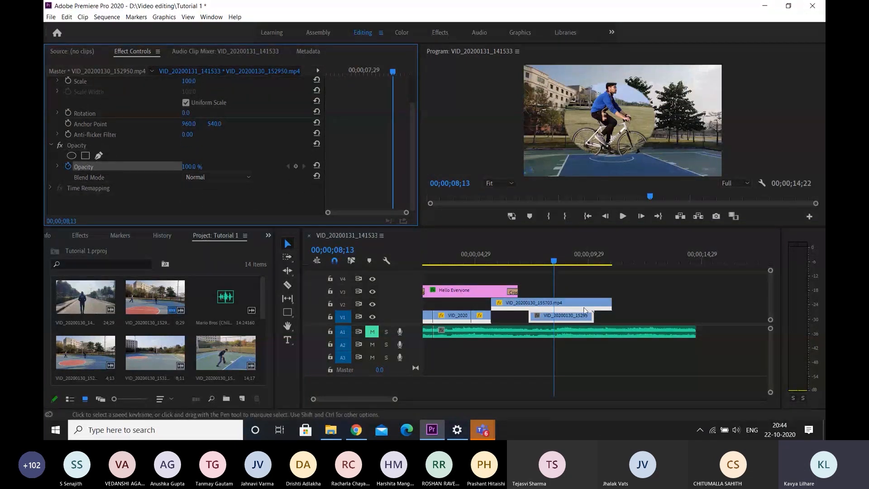
Adjust the elliptical mask to fit around the whole cyclist and bicycle, and delete the mask from the clip
{"action": "left_click", "coordinate": [520, 303]}
{"action": "scroll", "coordinate": [219, 137], "scroll_direction": "down", "scroll_amount": 4}
{"action": "scroll", "coordinate": [219, 137], "scroll_direction": "down", "scroll_amount": 2}
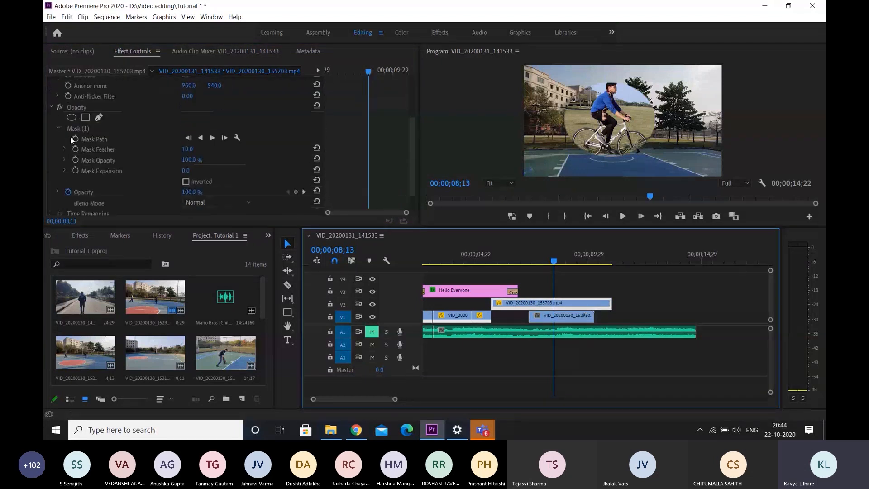
{"action": "left_click", "coordinate": [92, 139]}
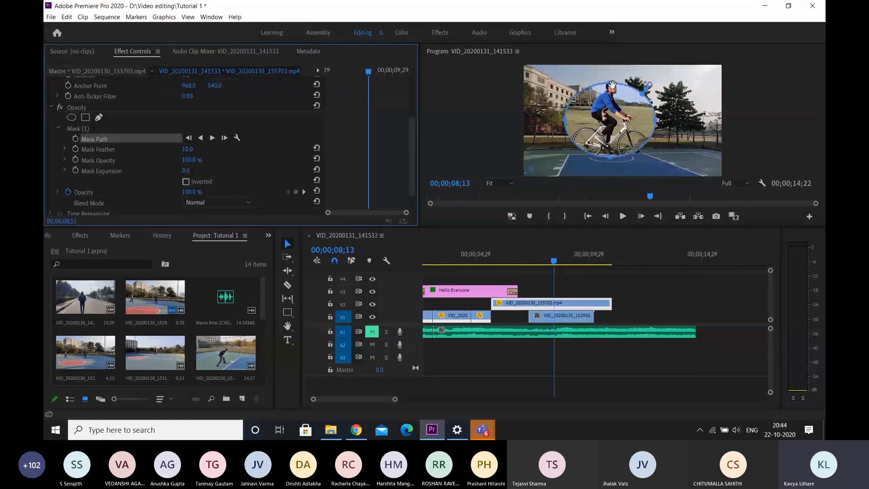
{"action": "left_click_drag", "start_coordinate": [615, 85], "coordinate": [621, 84]}
{"action": "left_click_drag", "start_coordinate": [615, 155], "coordinate": [616, 165]}
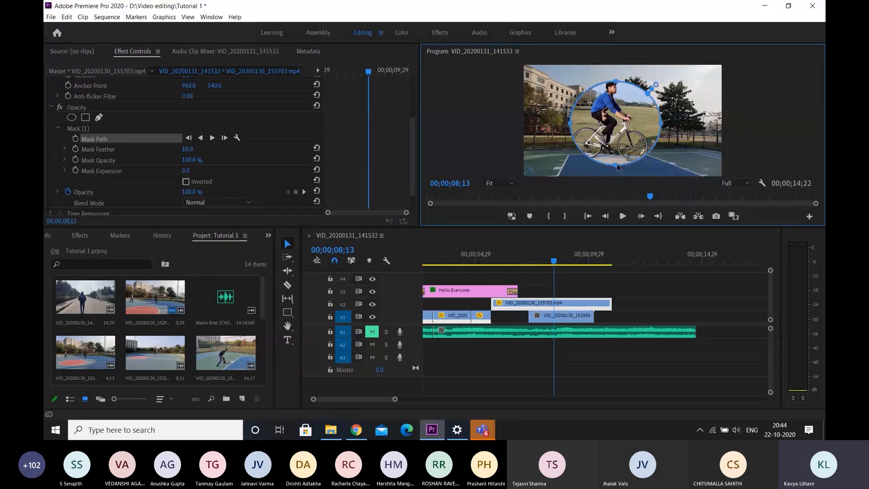
{"action": "left_click", "coordinate": [93, 129]}
{"action": "key", "text": "Delete"}
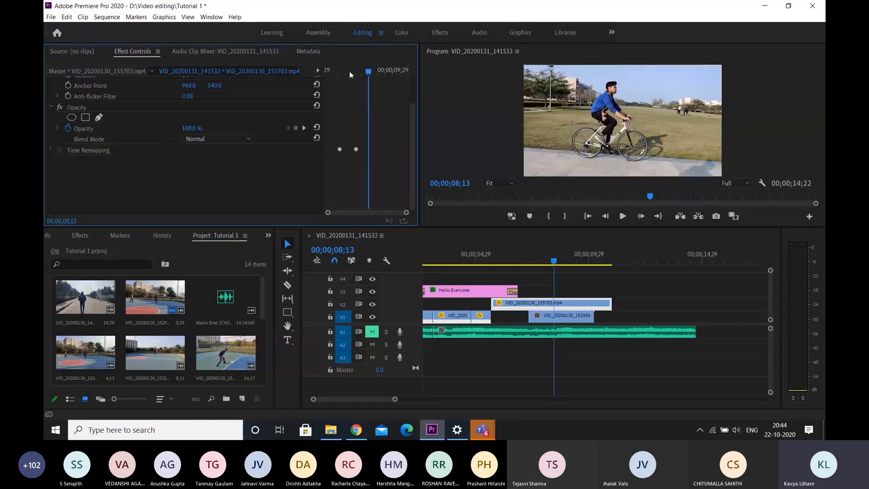
Add a rectangular opacity mask to the VID_20200130_155703.mp4 clip and reshape its four corners into a quadrilateral around the cyclist
{"action": "scroll", "coordinate": [142, 175], "scroll_direction": "up", "scroll_amount": 2}
{"action": "scroll", "coordinate": [142, 178], "scroll_direction": "up", "scroll_amount": 1}
{"action": "left_click", "coordinate": [85, 186]}
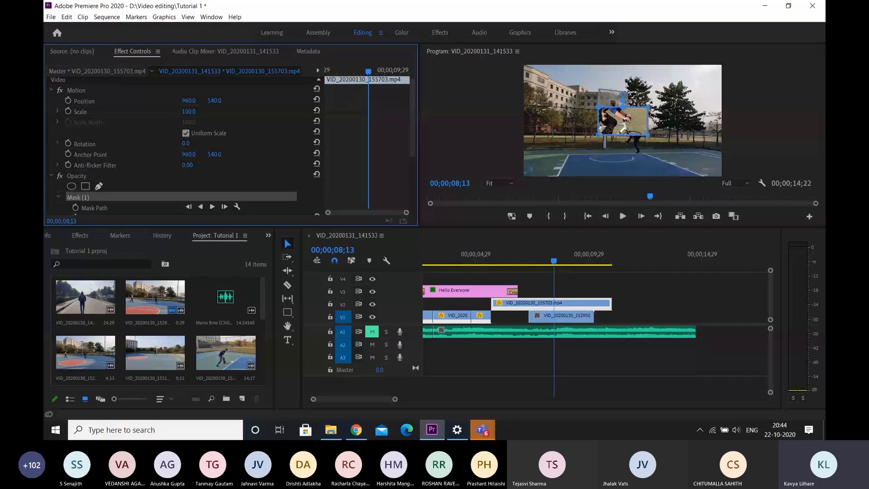
{"action": "left_click_drag", "start_coordinate": [600, 110], "coordinate": [565, 86]}
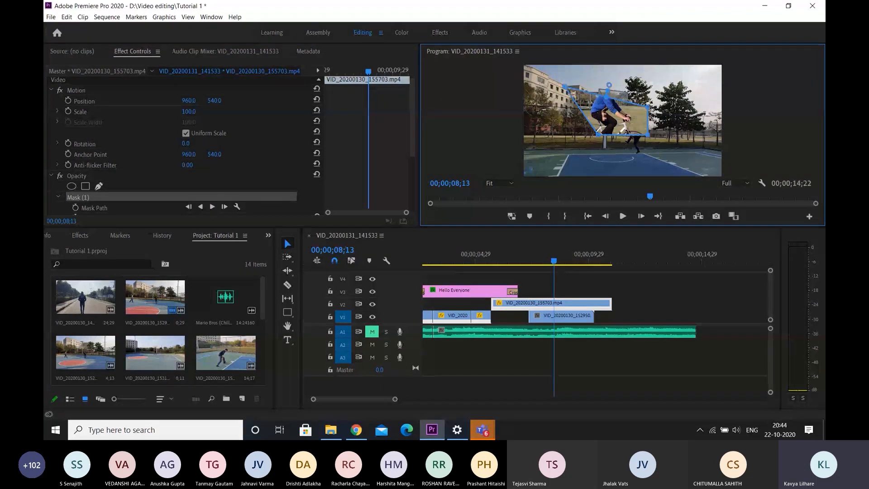
{"action": "left_click_drag", "start_coordinate": [648, 107], "coordinate": [621, 73]}
{"action": "left_click_drag", "start_coordinate": [649, 135], "coordinate": [658, 160]}
{"action": "left_click_drag", "start_coordinate": [600, 135], "coordinate": [566, 161]}
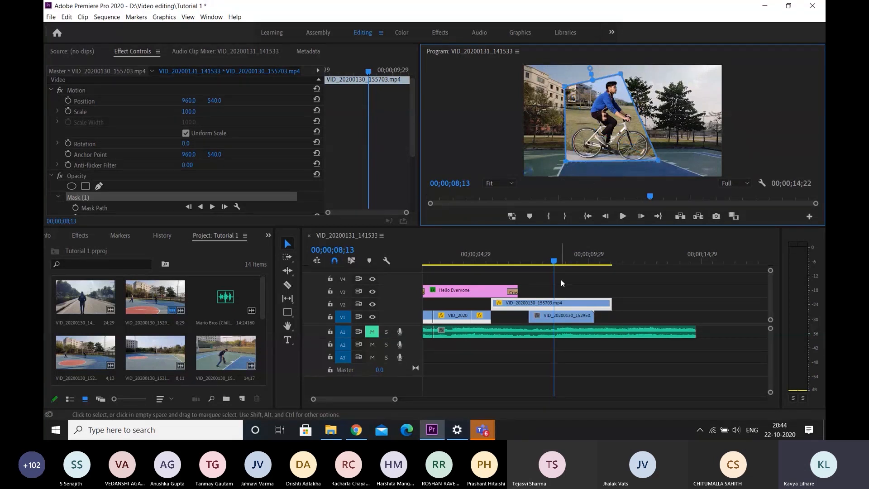
Preview the masked cyclist composite from about 00;00;07;10 and view the VID_20200130_155703.mp4 source clip
{"action": "key", "text": "space"}
{"action": "left_click_drag", "start_coordinate": [554, 257], "coordinate": [529, 256]}
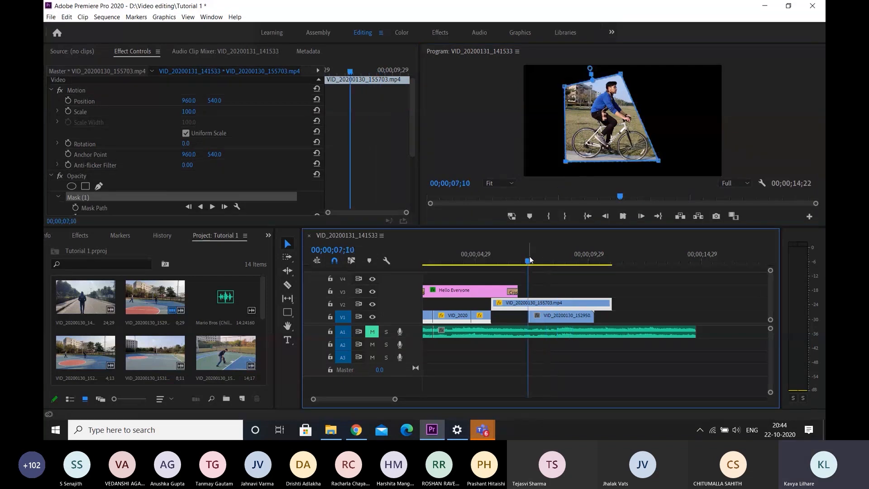
{"action": "double_click", "coordinate": [580, 305]}
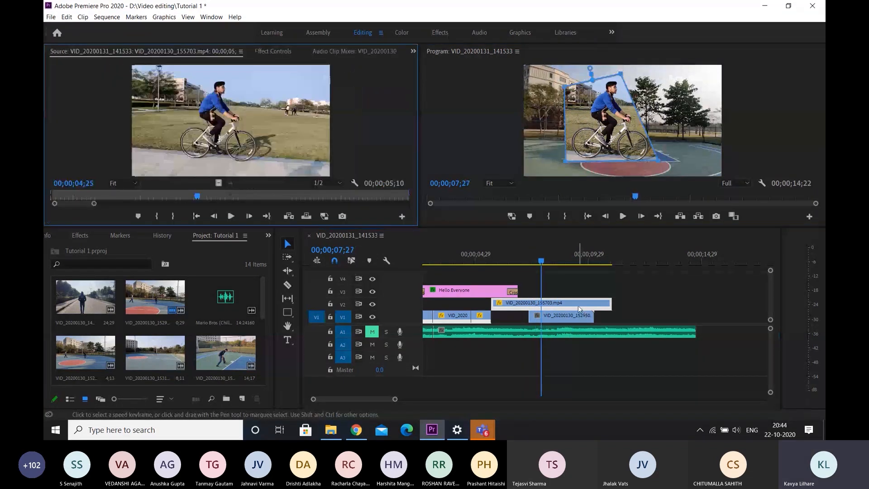
{"action": "key", "text": "space"}
{"action": "left_click", "coordinate": [159, 203]}
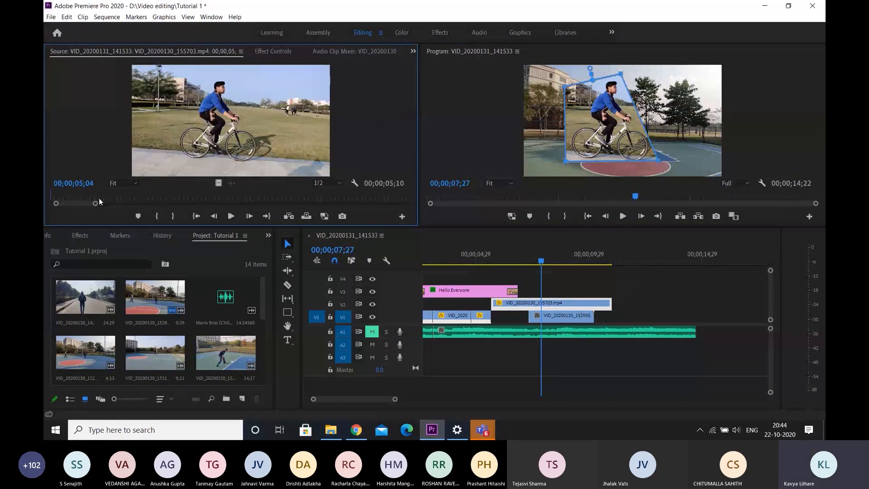
Delete the masked VID_20200130_155703.mp4 clip from V2
{"action": "left_click", "coordinate": [580, 308]}
{"action": "key", "text": "space"}
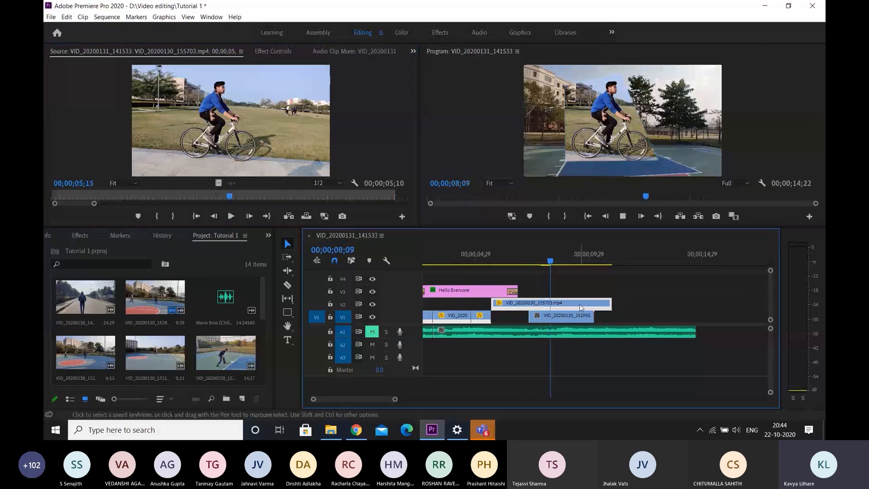
{"action": "key", "text": "Delete"}
{"action": "left_click", "coordinate": [585, 318]}
{"action": "key", "text": "space"}
{"action": "scroll", "coordinate": [589, 328], "scroll_direction": "up", "scroll_amount": 3}
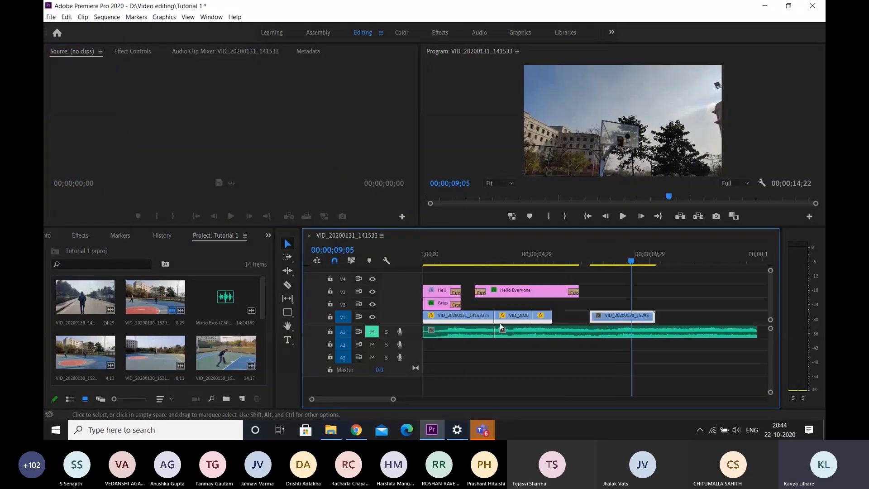
{"action": "left_click", "coordinate": [546, 317]}
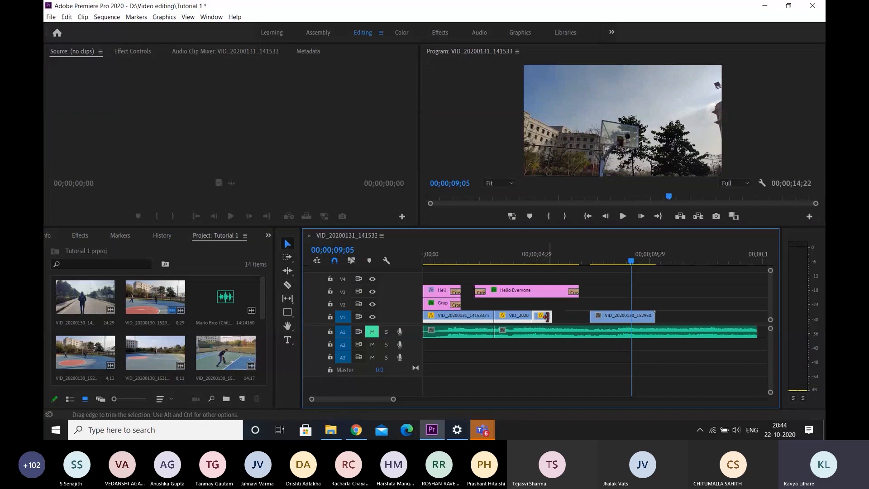
Mark VID_20200130_141233.mp4 from 00;00;05;24 to 00;00;15;29 and place its video on V2, starting where the third V1 clip ends
{"action": "double_click", "coordinate": [231, 352]}
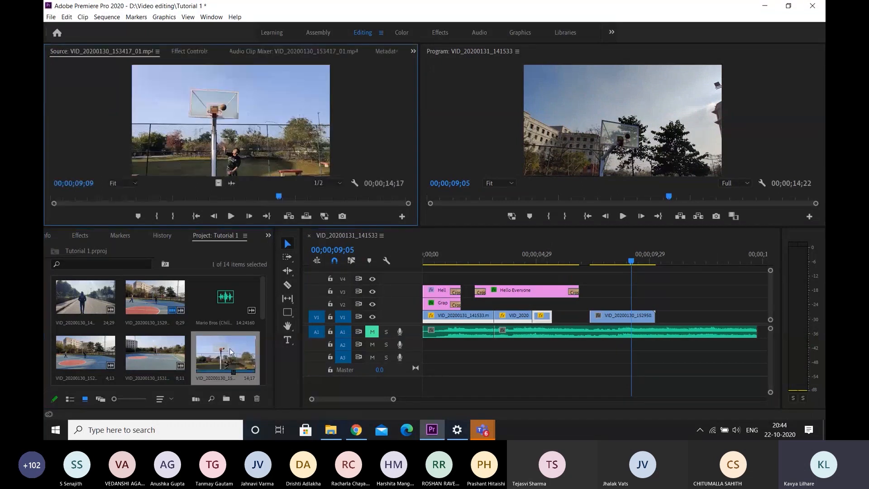
{"action": "double_click", "coordinate": [75, 291]}
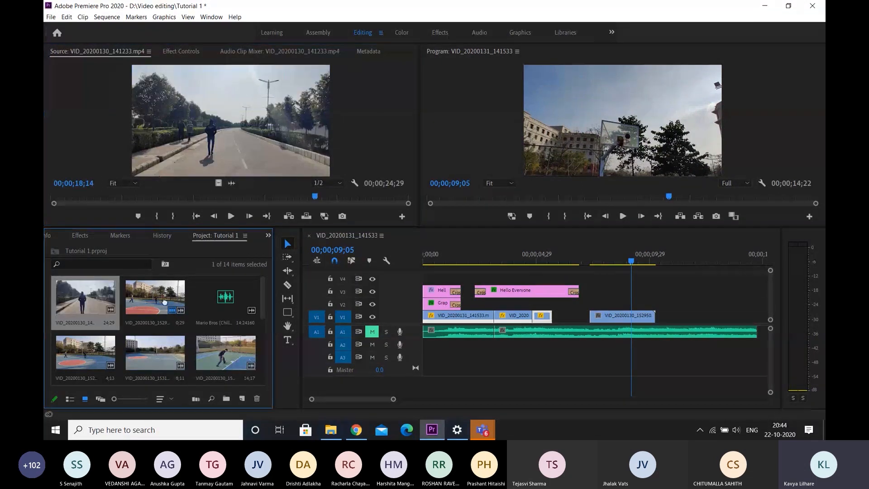
{"action": "left_click_drag", "start_coordinate": [165, 302], "coordinate": [101, 308]}
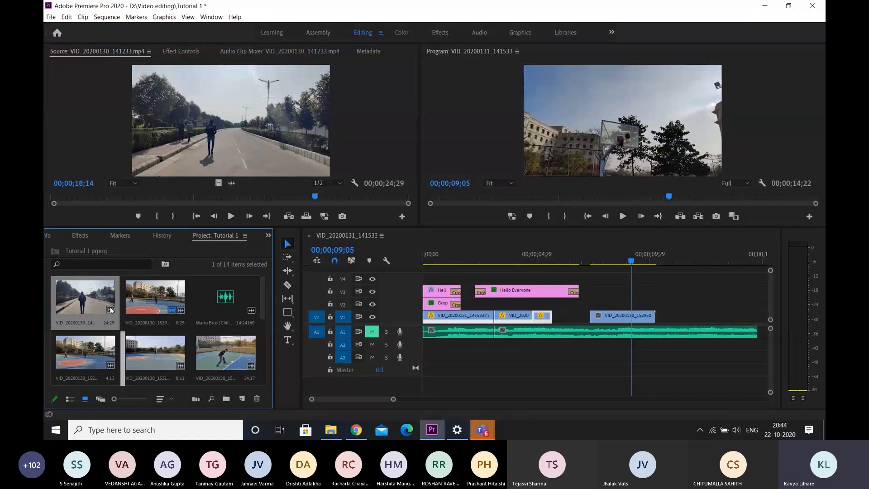
{"action": "left_click", "coordinate": [135, 196]}
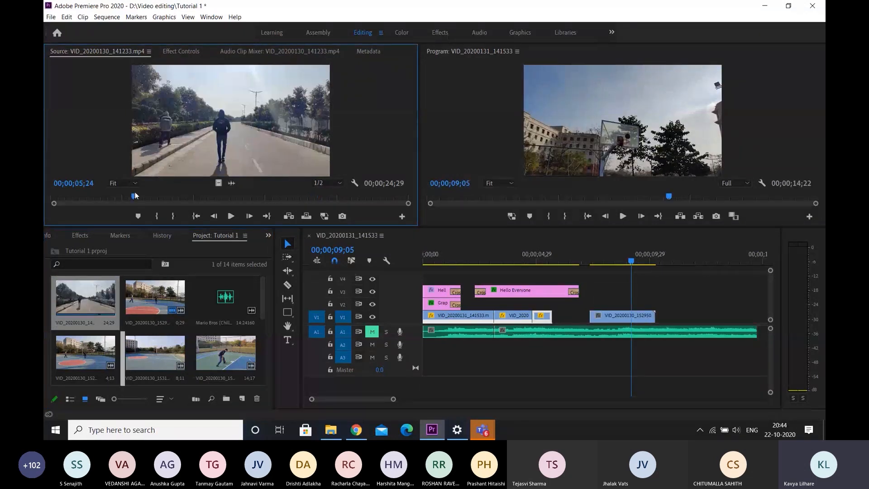
{"action": "key", "text": "i"}
{"action": "left_click", "coordinate": [280, 198]}
{"action": "key", "text": "o"}
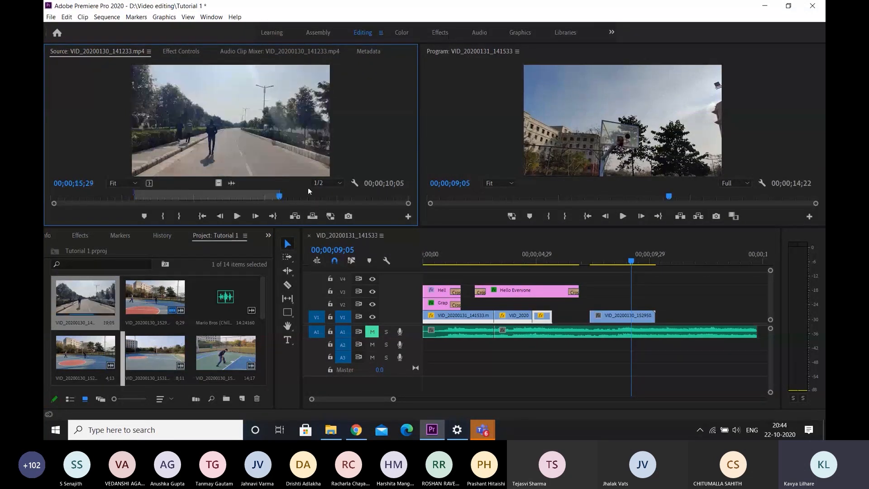
{"action": "left_click_drag", "start_coordinate": [218, 183], "coordinate": [553, 304]}
Add a rectangular opacity mask to the VID_20200130_141233.mp4 clip and spread its four corners around the walking man
{"action": "left_click_drag", "start_coordinate": [623, 263], "coordinate": [613, 252]}
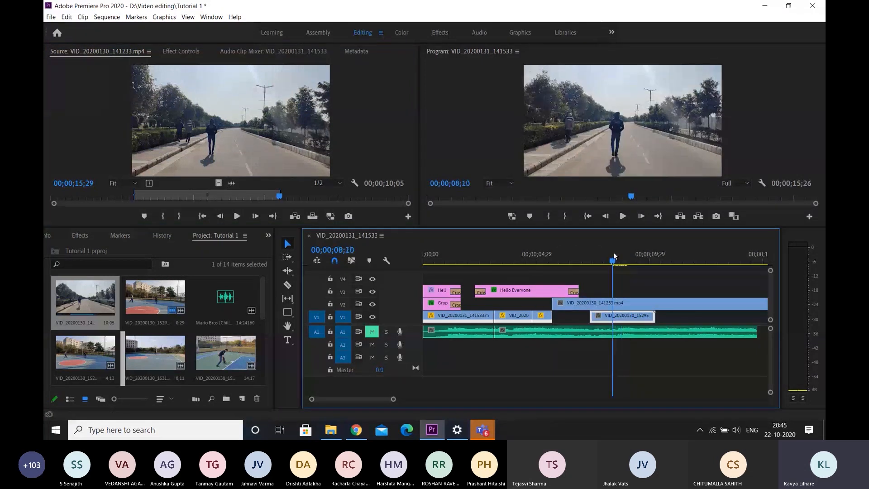
{"action": "left_click", "coordinate": [179, 51]}
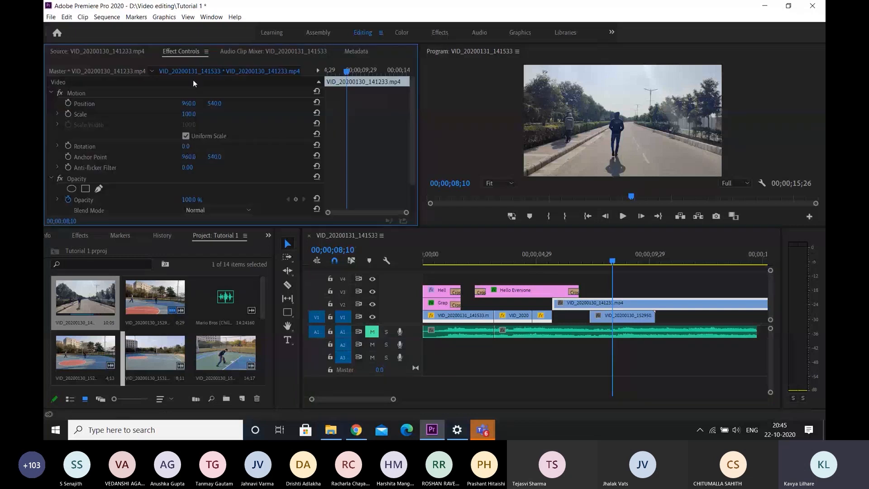
{"action": "left_click", "coordinate": [86, 188]}
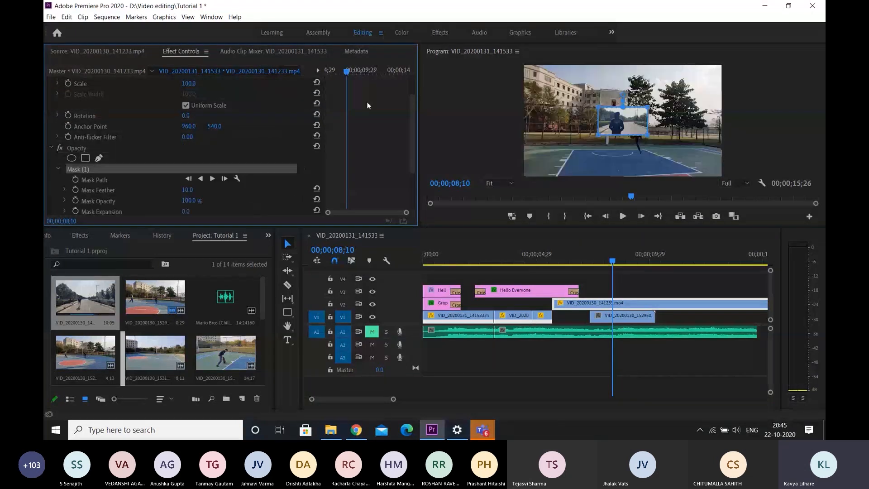
{"action": "left_click_drag", "start_coordinate": [596, 107], "coordinate": [556, 90]}
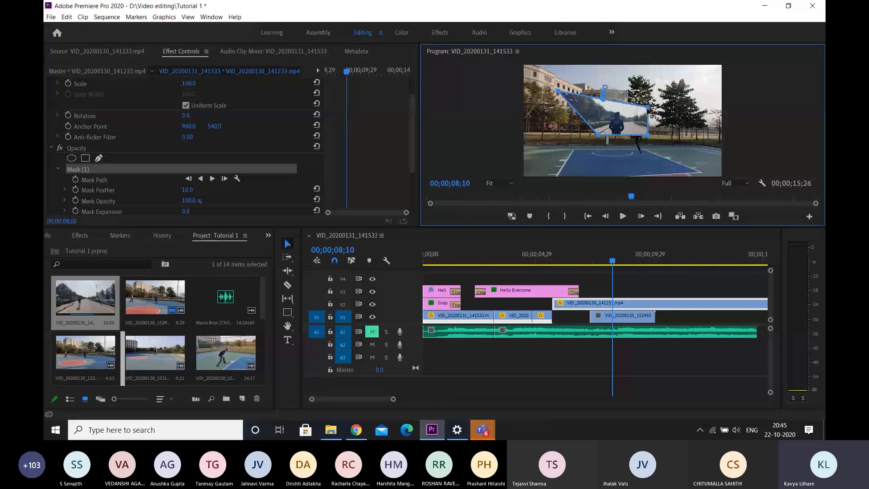
{"action": "left_click_drag", "start_coordinate": [648, 108], "coordinate": [678, 94]}
{"action": "left_click_drag", "start_coordinate": [648, 135], "coordinate": [670, 157]}
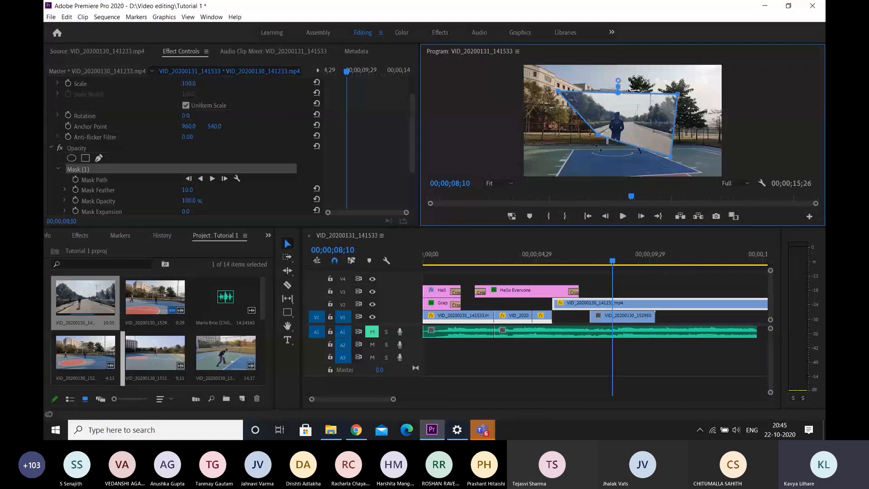
{"action": "left_click_drag", "start_coordinate": [598, 135], "coordinate": [556, 162]}
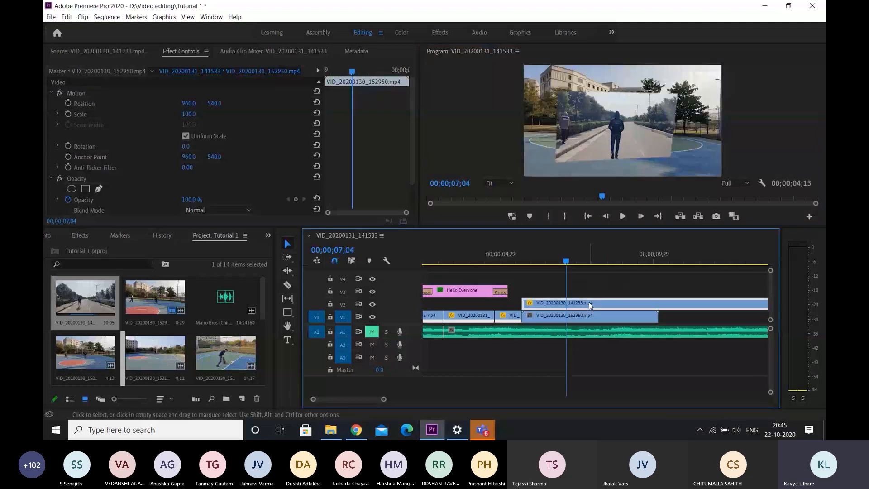
Delete the rectangular mask from the VID_20200130_141233.mp4 clip and switch to the Effects workspace
{"action": "scroll", "coordinate": [249, 189], "scroll_direction": "down", "scroll_amount": 3}
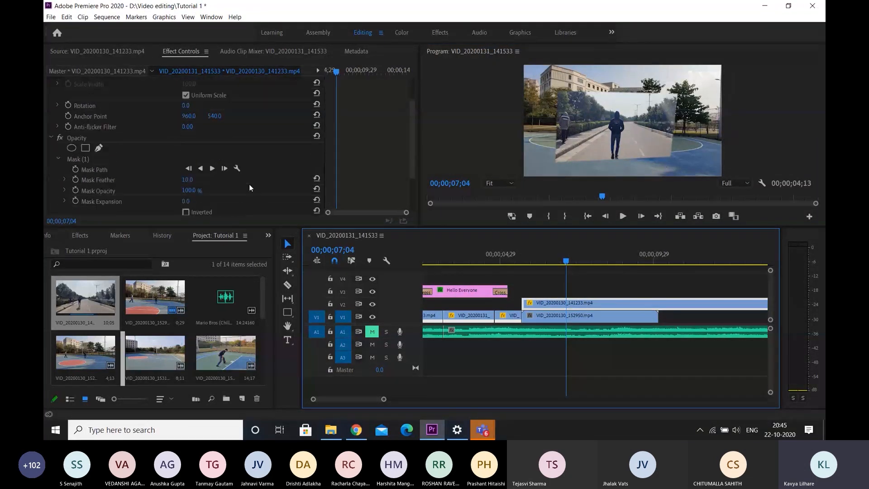
{"action": "left_click", "coordinate": [87, 137]}
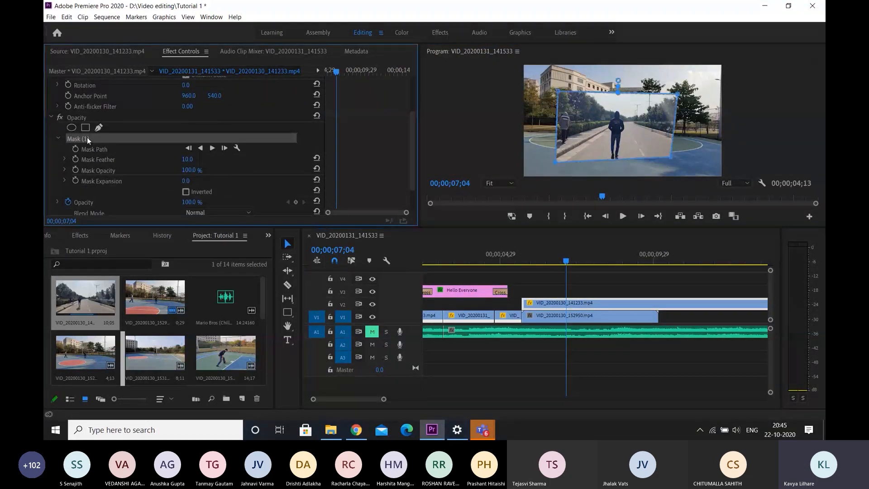
{"action": "key", "text": "Delete"}
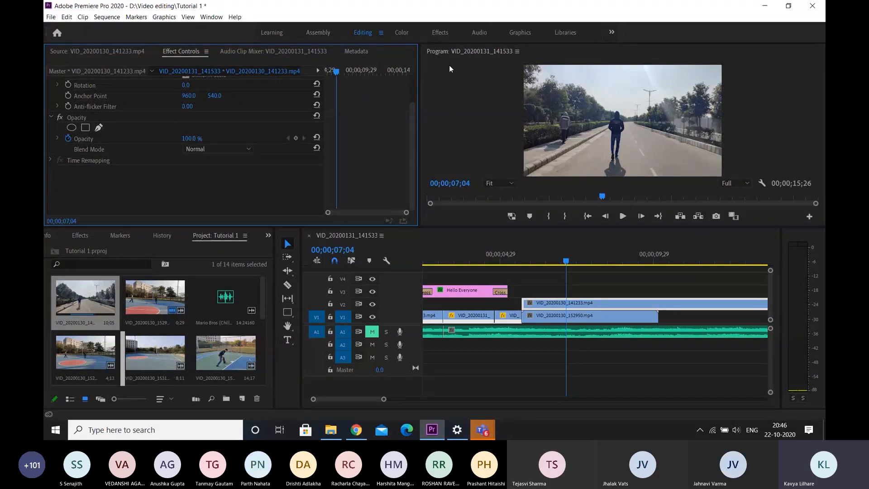
{"action": "left_click", "coordinate": [445, 31]}
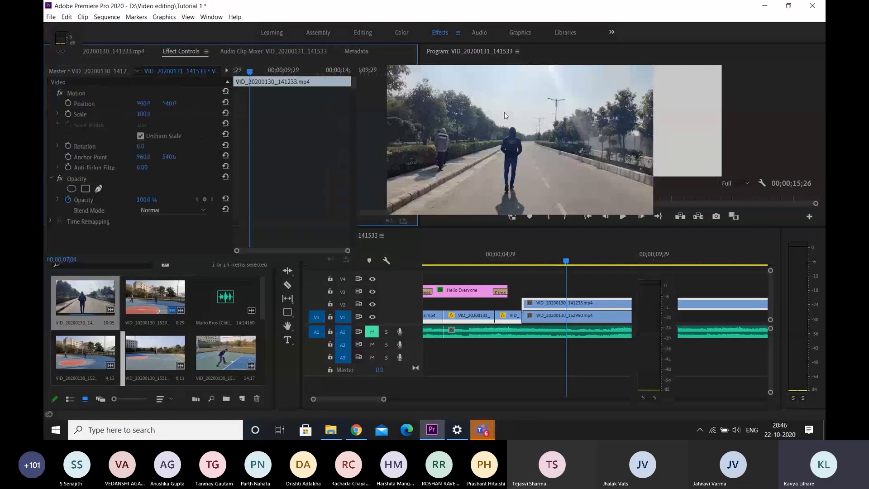
Draw a closed, irregular free-form opacity mask around the walking man on the VID_20200130_141233.mp4 clip with the pen
{"action": "left_click", "coordinate": [100, 189]}
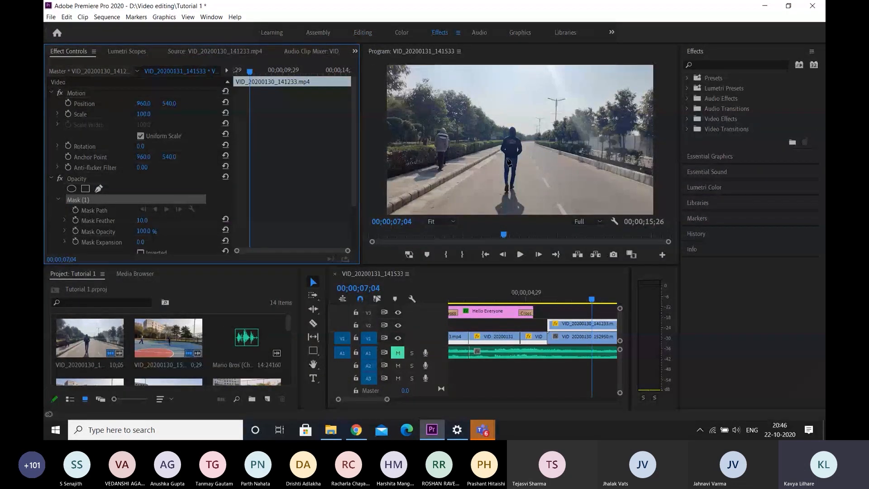
{"action": "left_click", "coordinate": [504, 116]}
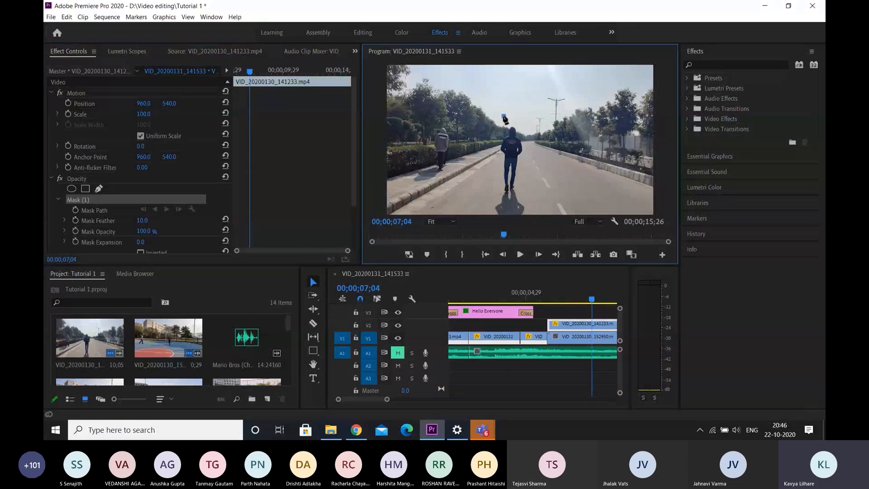
{"action": "left_click", "coordinate": [522, 115]}
{"action": "left_click", "coordinate": [530, 144]}
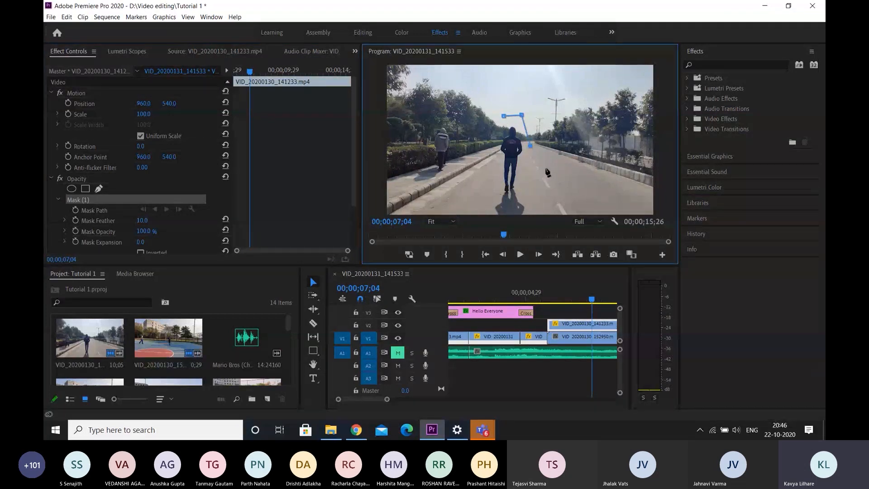
{"action": "left_click", "coordinate": [561, 146]}
{"action": "left_click", "coordinate": [566, 166]}
{"action": "left_click", "coordinate": [544, 164]}
{"action": "left_click", "coordinate": [538, 182]}
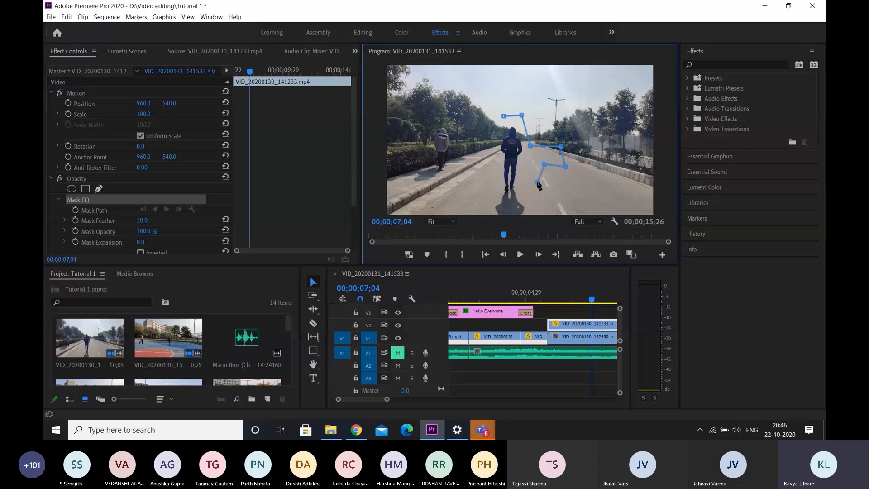
{"action": "left_click", "coordinate": [485, 197]}
{"action": "left_click", "coordinate": [534, 199]}
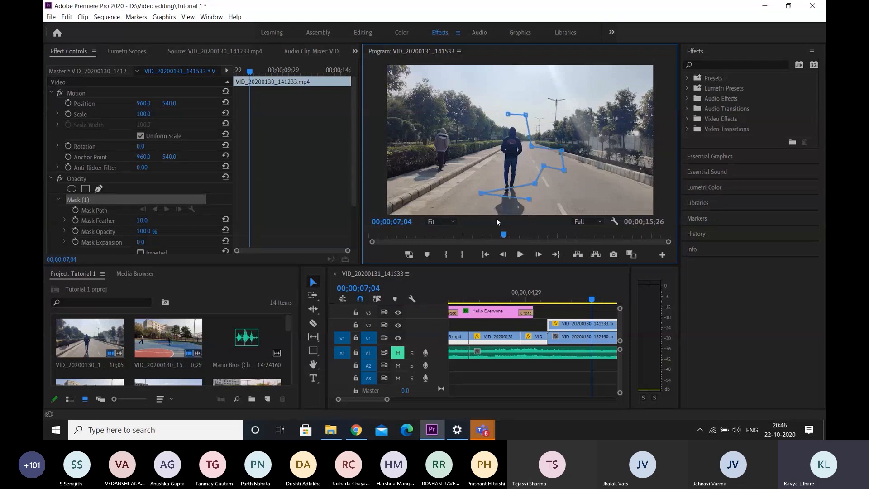
{"action": "left_click", "coordinate": [572, 206]}
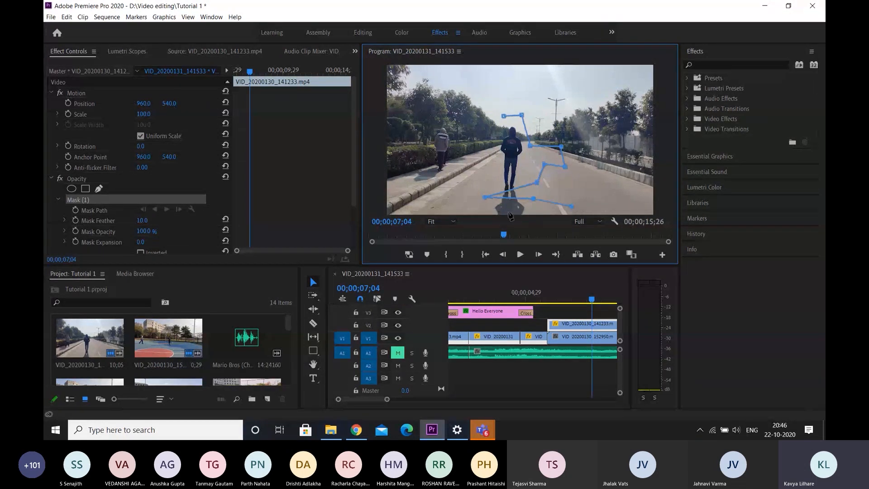
{"action": "left_click", "coordinate": [457, 210]}
{"action": "left_click", "coordinate": [451, 162]}
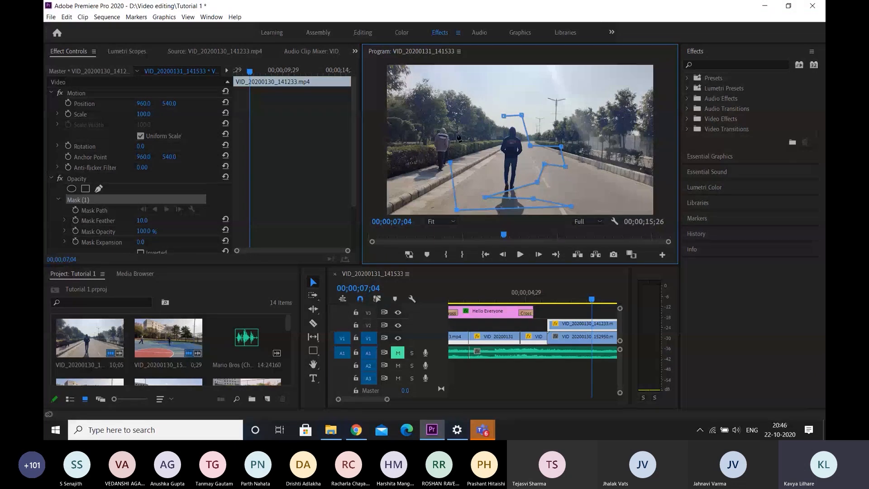
{"action": "left_click", "coordinate": [504, 116]}
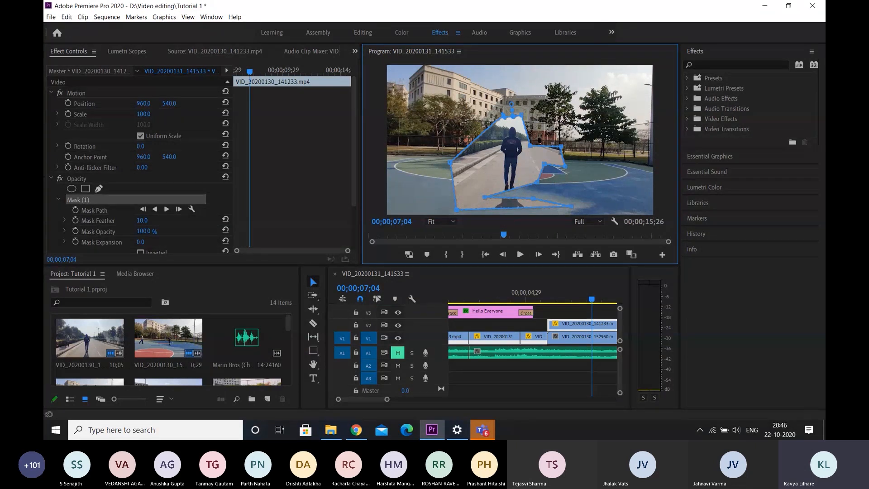
Play back the irregular free-form mask composite and delete the mask from the VID_20200130_141233.mp4 clip
{"action": "left_click", "coordinate": [547, 303]}
{"action": "key", "text": "space"}
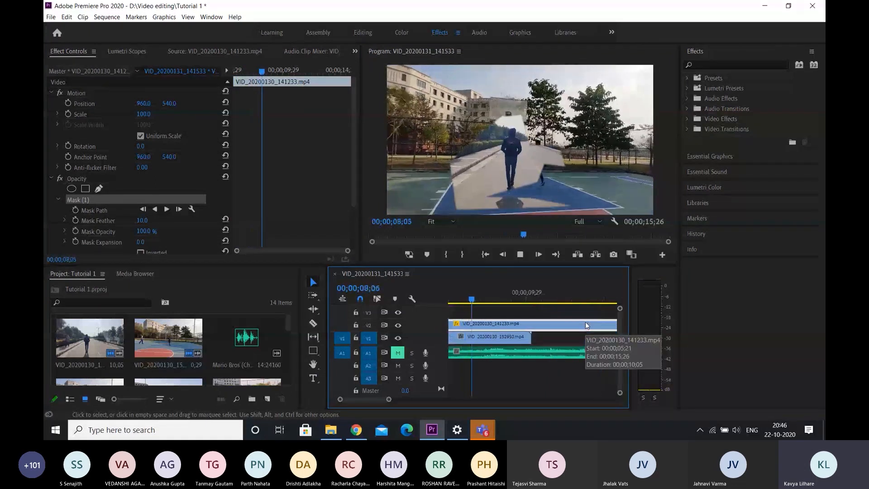
{"action": "key", "text": "space"}
{"action": "scroll", "coordinate": [574, 336], "scroll_direction": "up", "scroll_amount": 2}
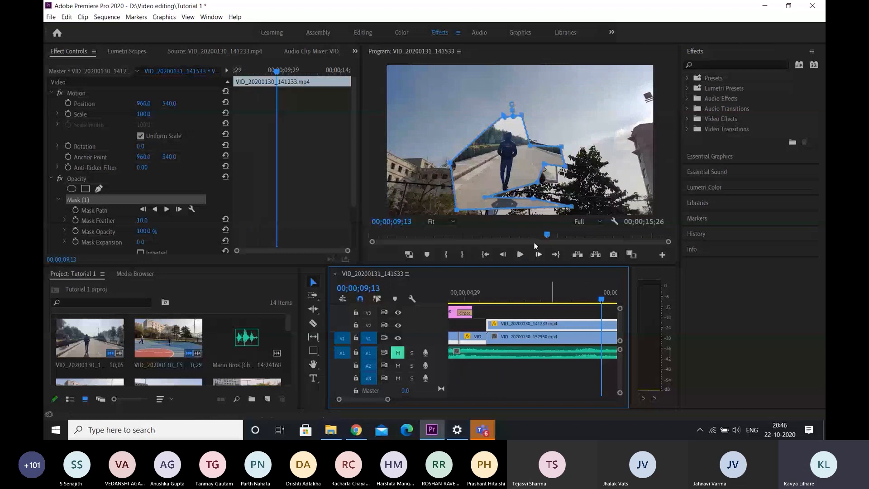
{"action": "left_click", "coordinate": [130, 205]}
{"action": "key", "text": "Delete"}
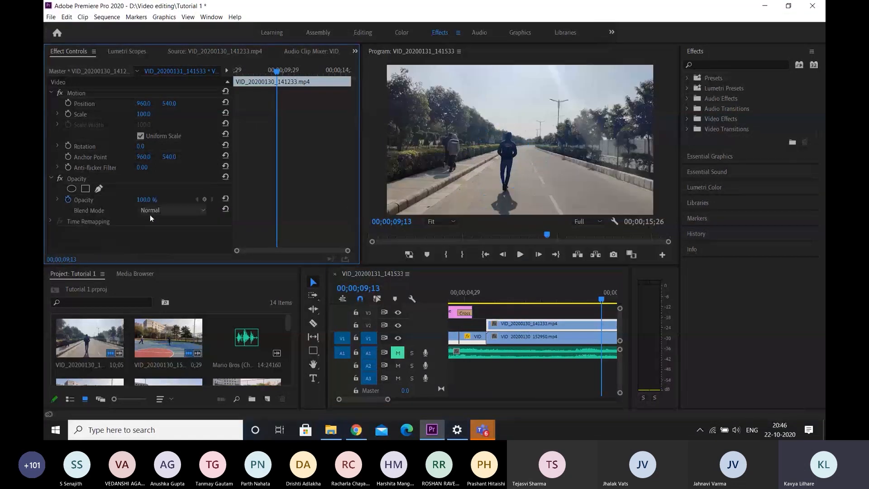
Draw a new free-form opacity mask at 00;00;09;13, tracing the walking man's outline from his head down to his feet
{"action": "key", "text": "ctrl+z"}
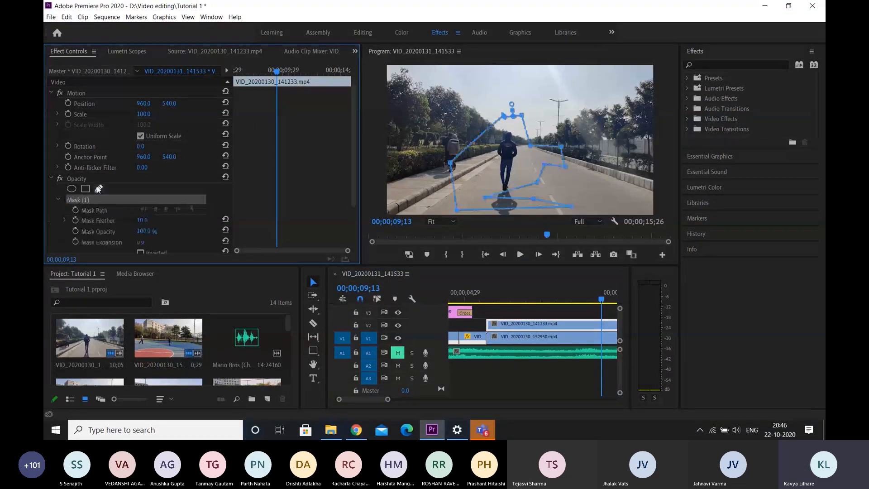
{"action": "left_click", "coordinate": [504, 131]}
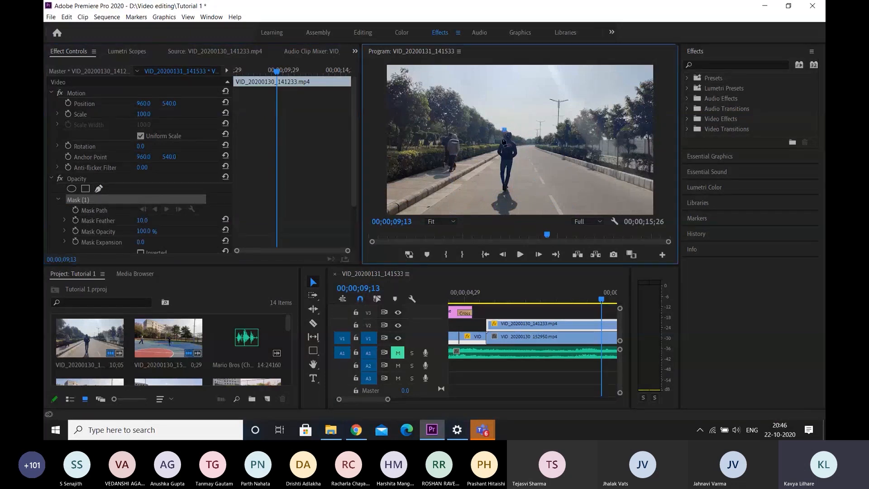
{"action": "left_click", "coordinate": [493, 140]}
{"action": "left_click", "coordinate": [494, 155]}
{"action": "left_click", "coordinate": [497, 173]}
{"action": "left_click", "coordinate": [497, 187]}
{"action": "left_click", "coordinate": [491, 202]}
{"action": "left_click", "coordinate": [466, 186]}
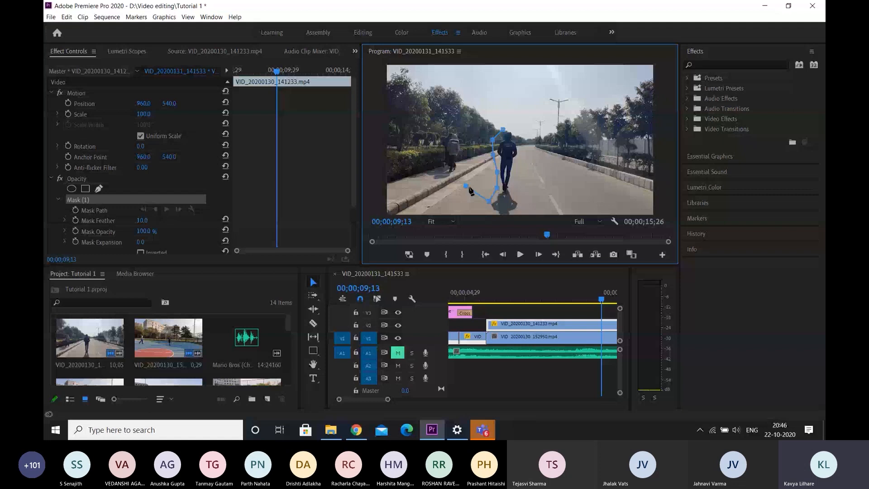
{"action": "left_click", "coordinate": [531, 171]}
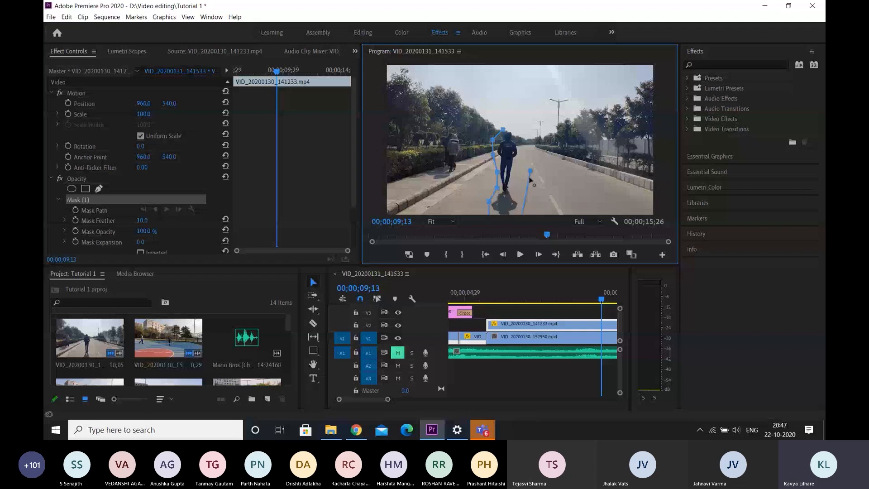
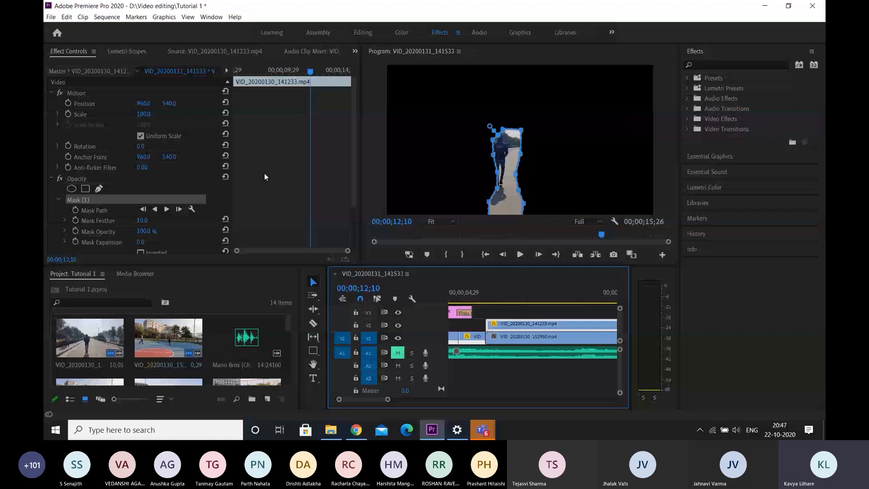
Invert the traced free-form mask on the VID_20200130_141233.mp4 clip and move the playhead to 00;00;07;22
{"action": "scroll", "coordinate": [265, 174], "scroll_direction": "down", "scroll_amount": 2}
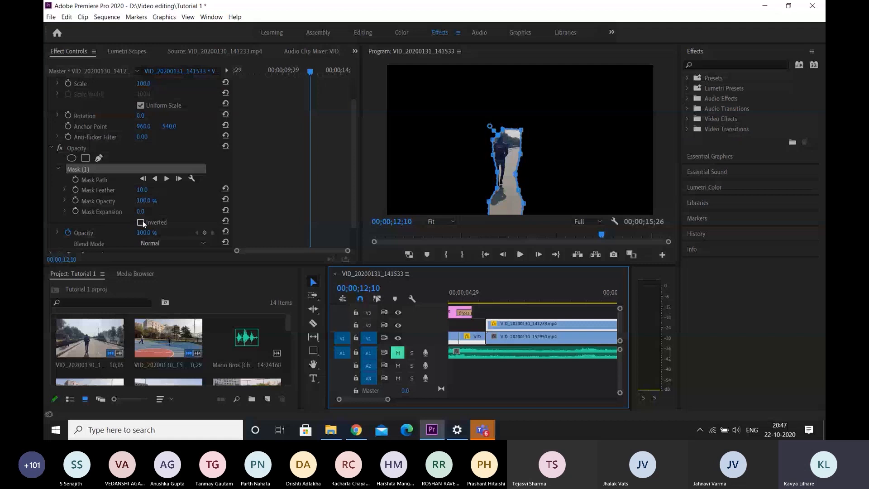
{"action": "left_click", "coordinate": [141, 222]}
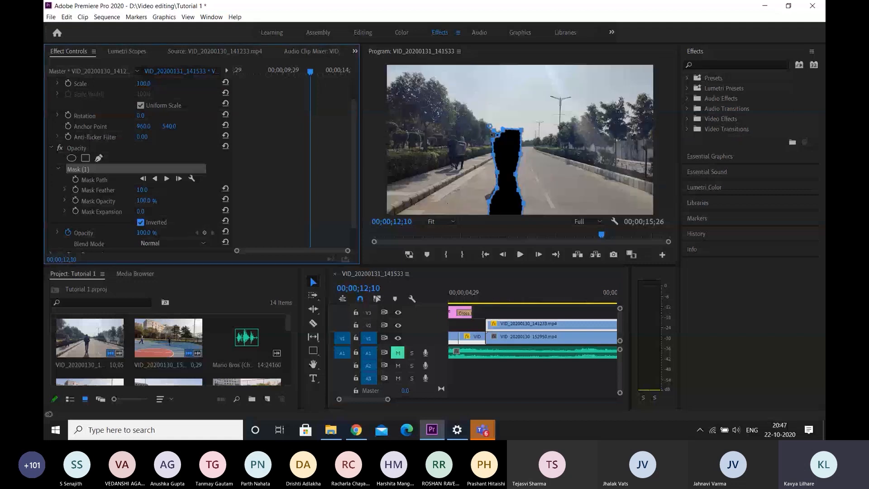
{"action": "left_click", "coordinate": [550, 326]}
{"action": "scroll", "coordinate": [550, 326], "scroll_direction": "down", "scroll_amount": 1}
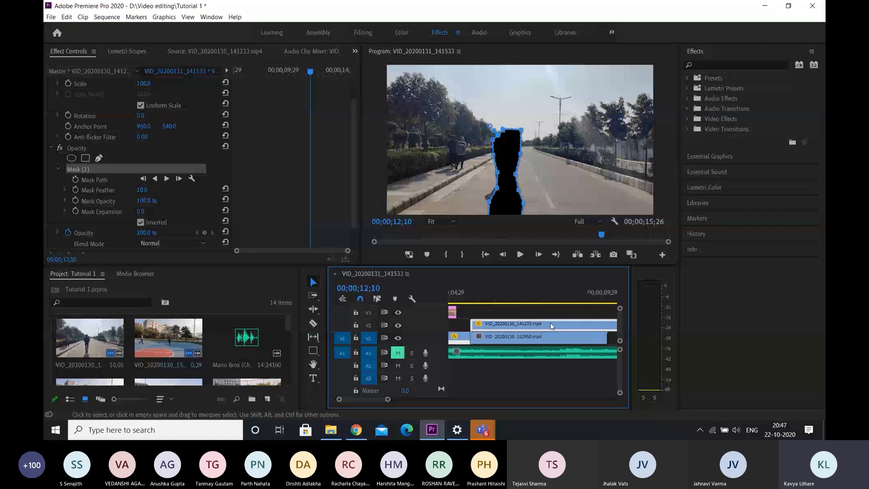
{"action": "scroll", "coordinate": [551, 326], "scroll_direction": "down", "scroll_amount": 2}
{"action": "scroll", "coordinate": [148, 206], "scroll_direction": "down", "scroll_amount": 1}
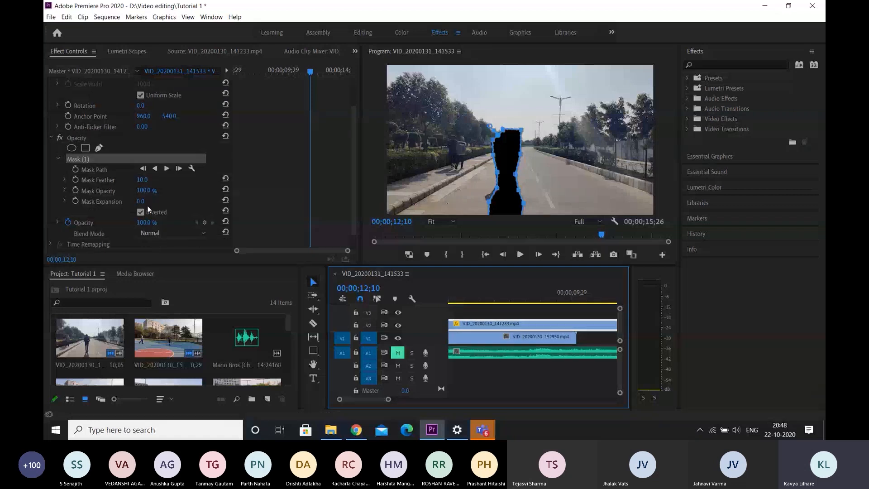
{"action": "left_click_drag", "start_coordinate": [144, 191], "coordinate": [125, 191]}
{"action": "left_click", "coordinate": [502, 301]}
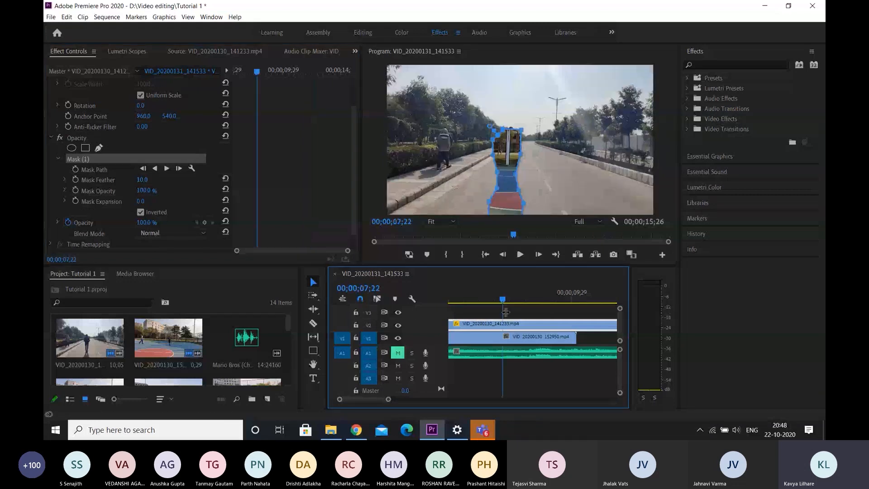
Lower the inverted mask's opacity to 24% to blend in the court, and raise it to 99%
{"action": "scroll", "coordinate": [505, 312], "scroll_direction": "up", "scroll_amount": 2}
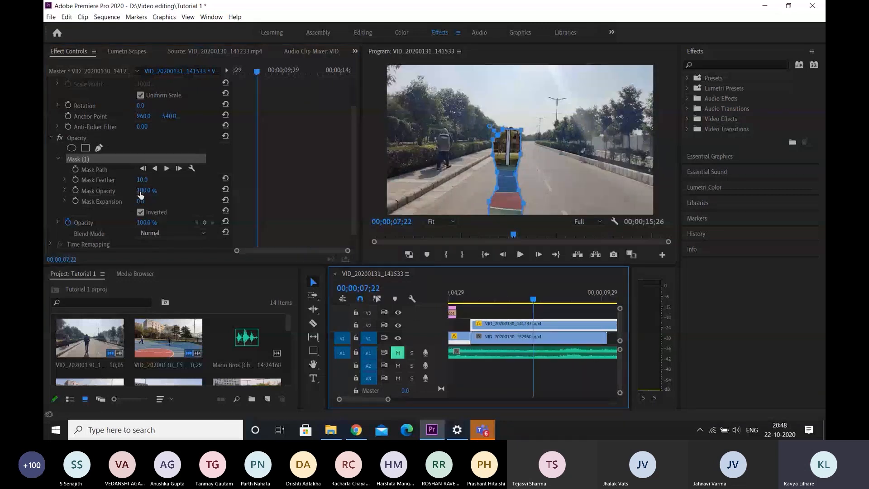
{"action": "left_click_drag", "start_coordinate": [147, 190], "coordinate": [126, 190]}
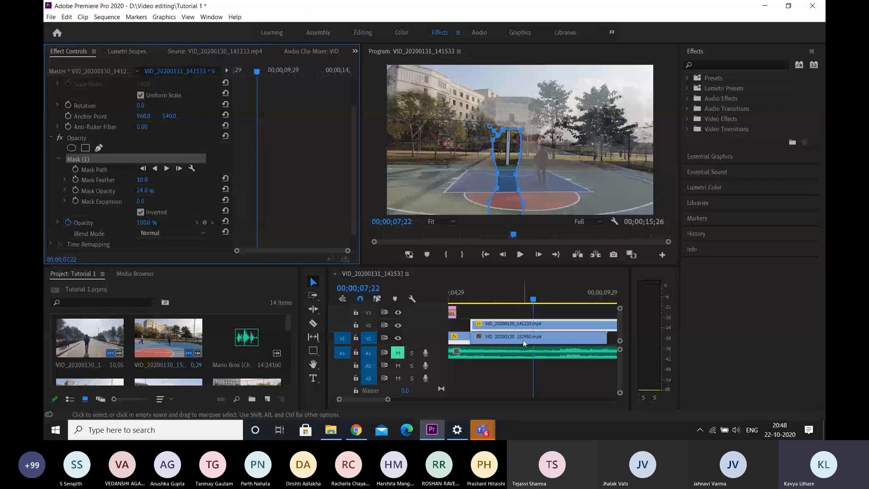
{"action": "left_click_drag", "start_coordinate": [140, 190], "coordinate": [174, 191]}
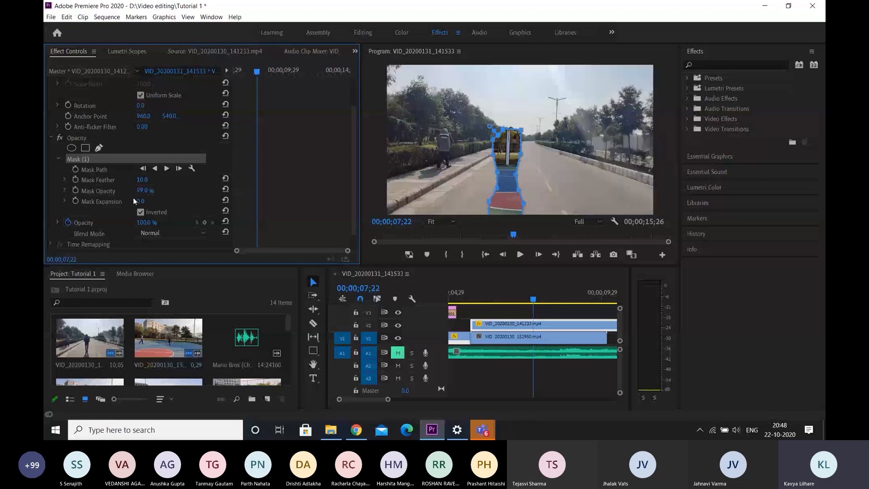
Reselect the VID_20200130_141233.mp4 clip, raise its mask feather to 122, and reduce it to 13
{"action": "left_click", "coordinate": [531, 340]}
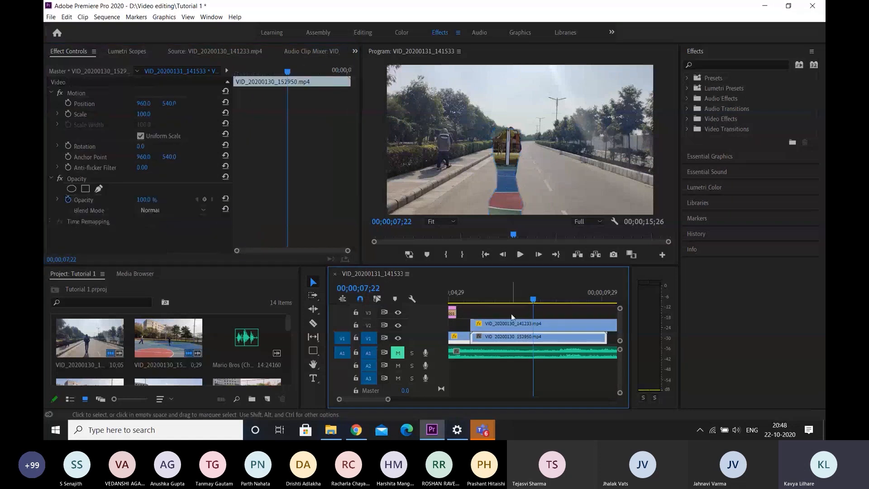
{"action": "left_click", "coordinate": [513, 321]}
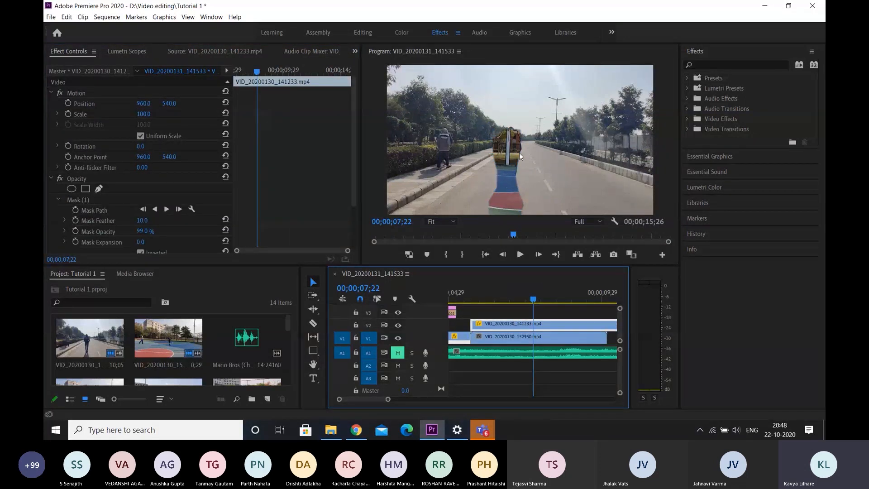
{"action": "scroll", "coordinate": [285, 193], "scroll_direction": "down", "scroll_amount": 3}
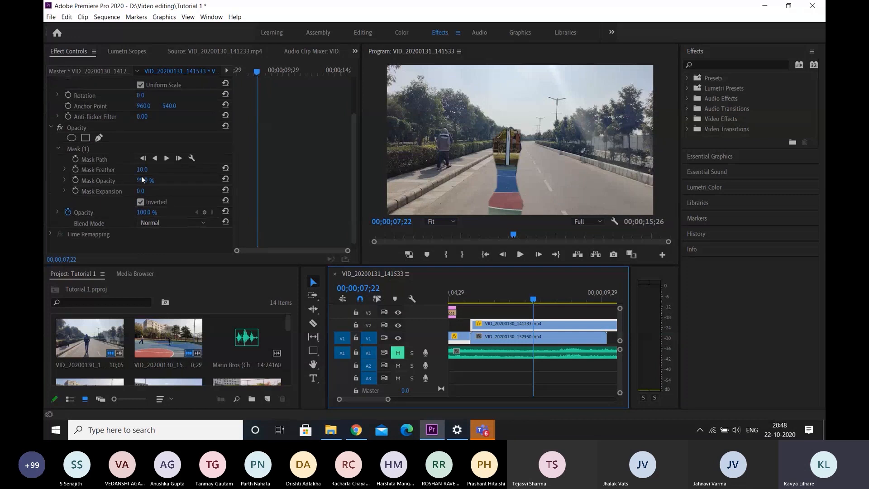
{"action": "left_click_drag", "start_coordinate": [142, 170], "coordinate": [191, 169]}
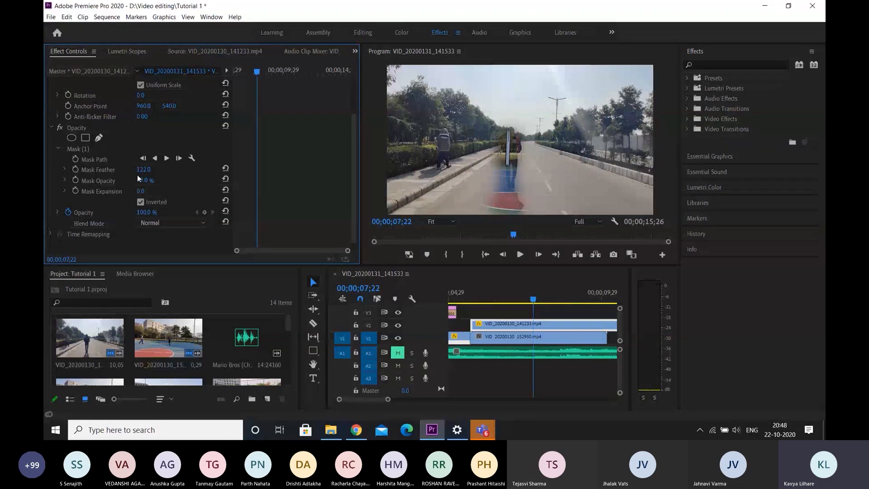
{"action": "left_click_drag", "start_coordinate": [149, 170], "coordinate": [98, 170]}
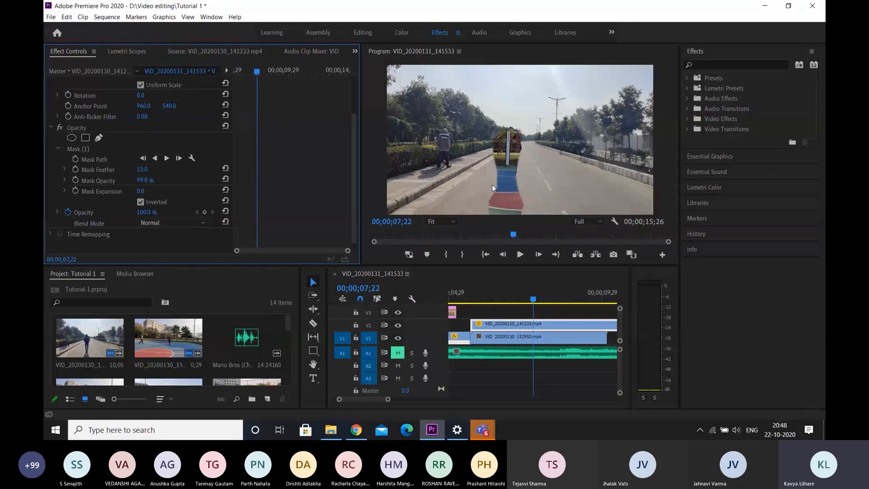
Set the mask expansion to 5, enlarge it to 269, and soften the edge with a mask feather of 222
{"action": "left_click", "coordinate": [150, 190]}
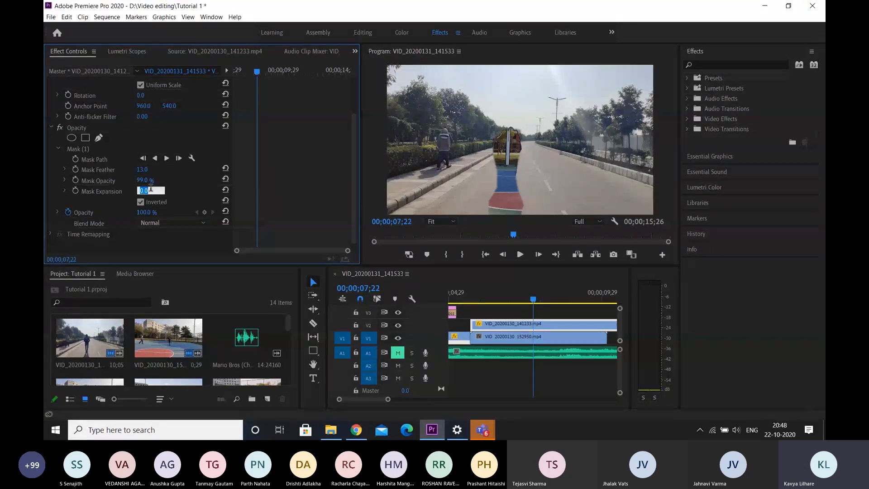
{"action": "type", "text": "5"}
{"action": "key", "text": "Return"}
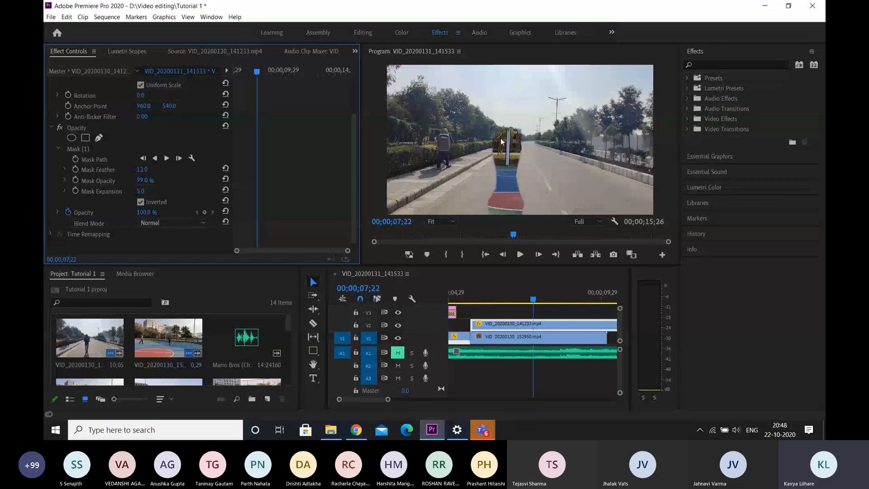
{"action": "left_click_drag", "start_coordinate": [140, 192], "coordinate": [256, 191]}
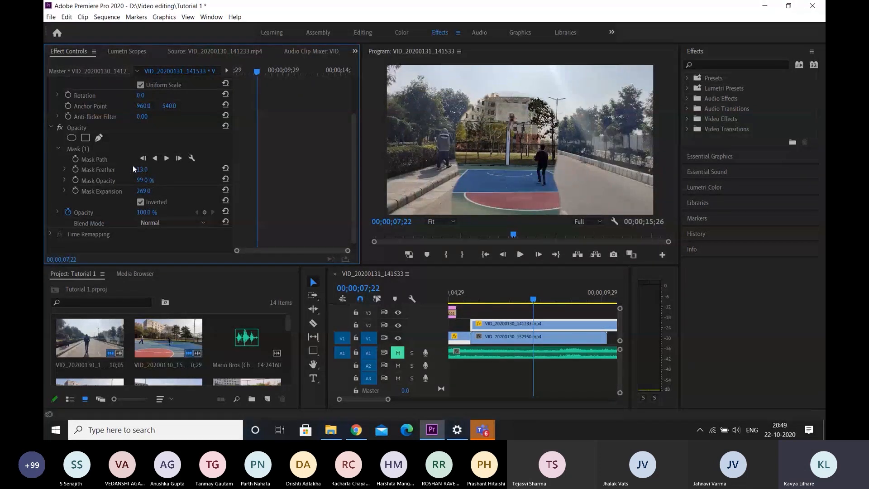
{"action": "left_click_drag", "start_coordinate": [142, 170], "coordinate": [240, 169]}
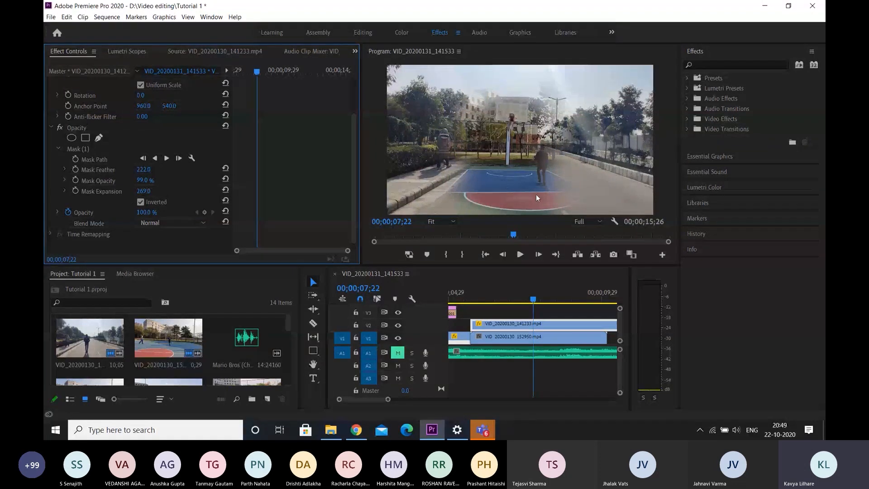
Play back the widely feathered, inverted mask composite from 00;00;07;22 and replay it from near the clip's start
{"action": "key", "text": "space"}
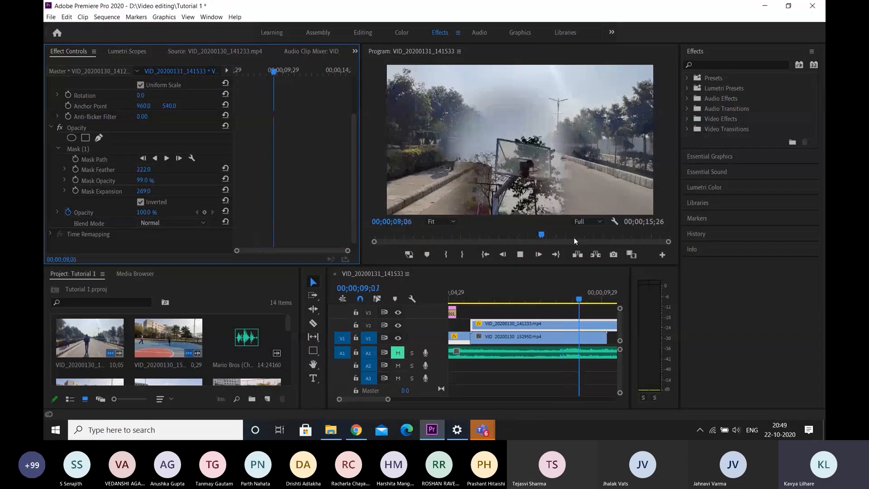
{"action": "key", "text": "space"}
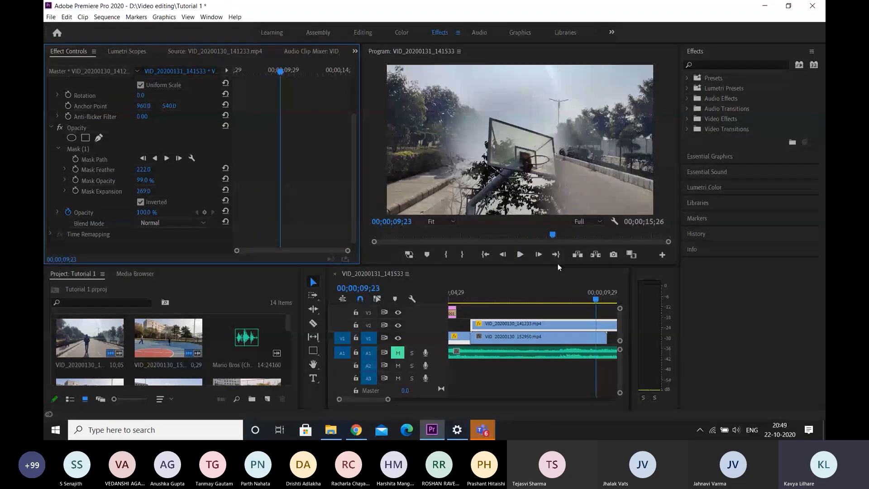
{"action": "left_click", "coordinate": [483, 298]}
{"action": "key", "text": "space"}
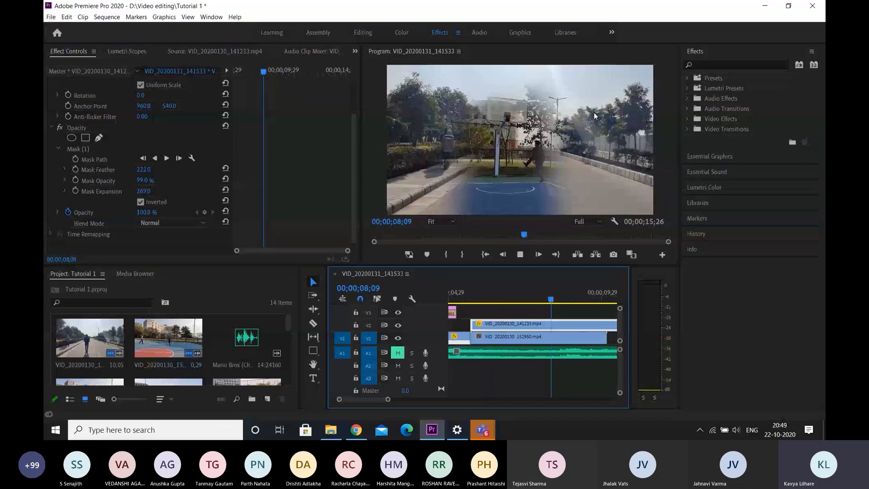
{"action": "key", "text": "space"}
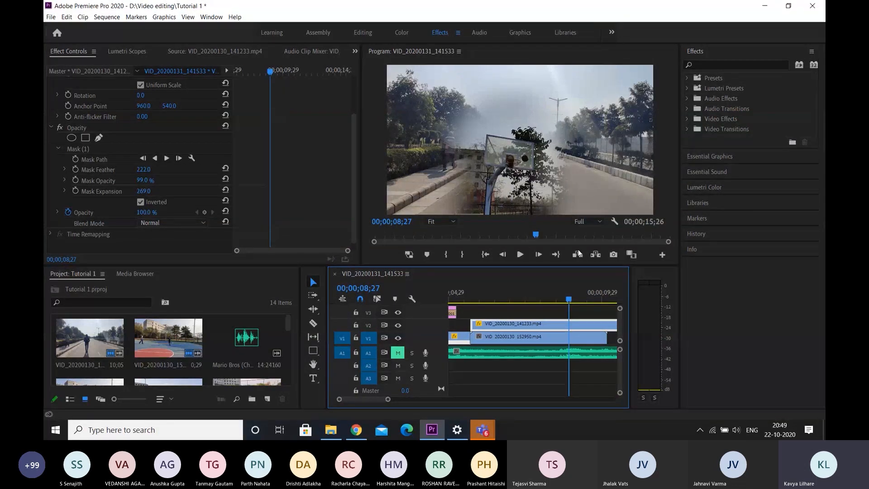
Move the playhead to 00;00;06;07 and delete the traced mask from the VID_20200130_141233.mp4 clip
{"action": "left_click", "coordinate": [488, 299]}
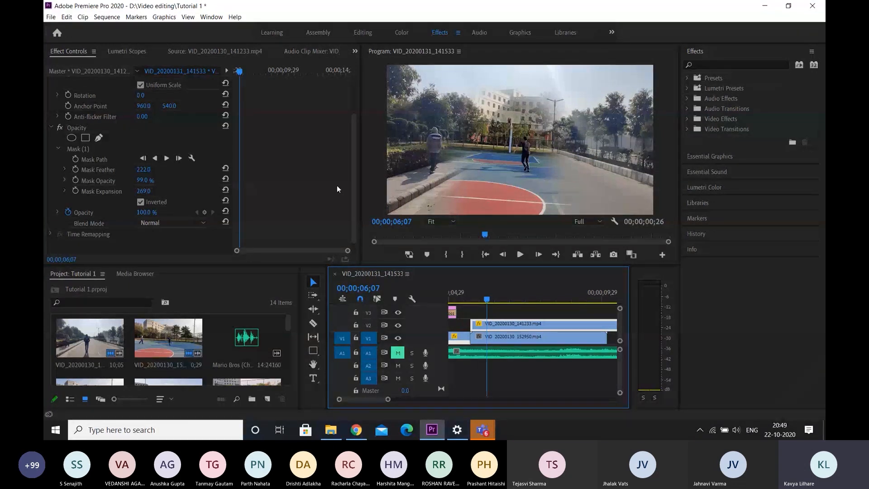
{"action": "left_click", "coordinate": [97, 148]}
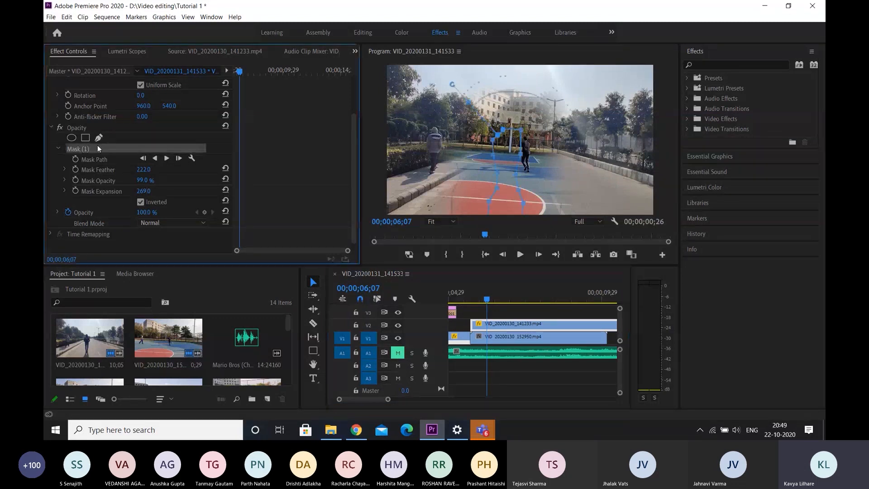
{"action": "key", "text": "Delete"}
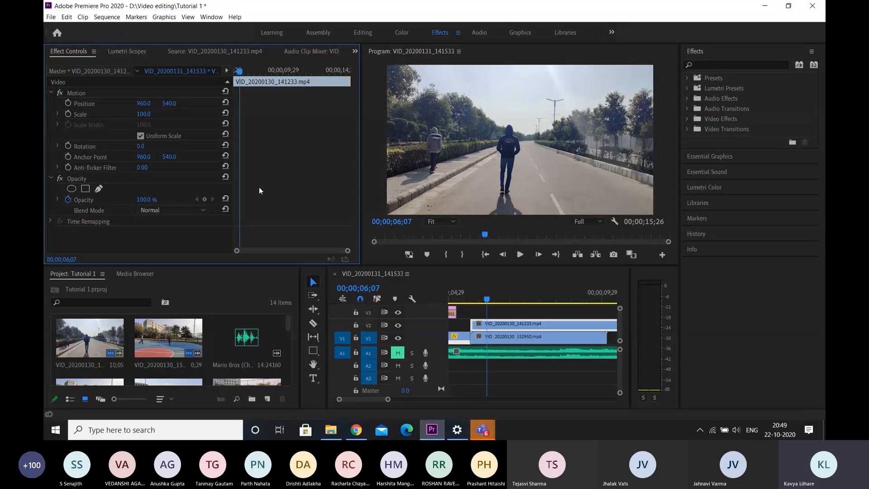
Draw a closed four-point pen opacity mask over the road beside the walking man on the VID_20200130_141233.mp4 clip
{"action": "left_click", "coordinate": [99, 188]}
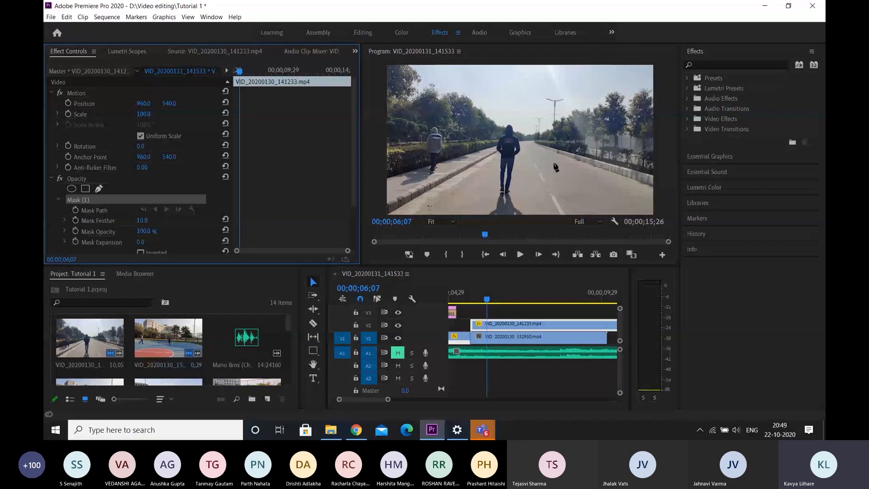
{"action": "left_click", "coordinate": [537, 171]}
{"action": "left_click", "coordinate": [545, 197]}
{"action": "left_click", "coordinate": [617, 201]}
{"action": "left_click", "coordinate": [623, 169]}
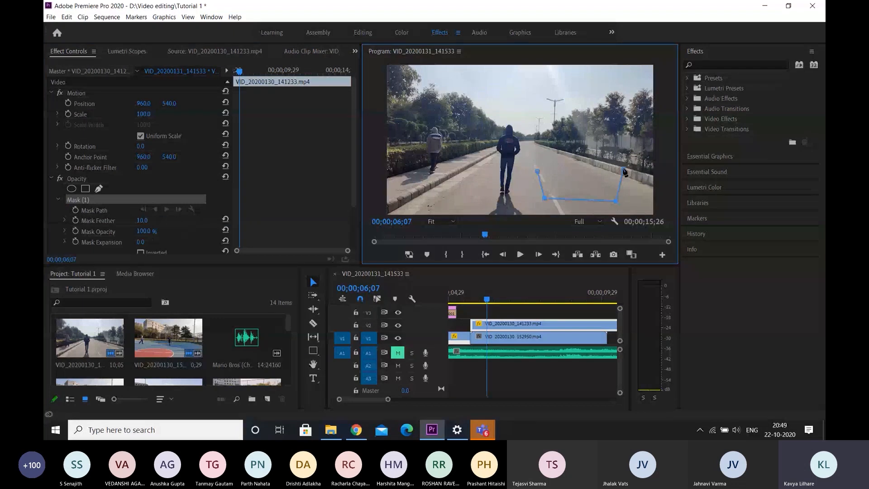
{"action": "left_click", "coordinate": [538, 170]}
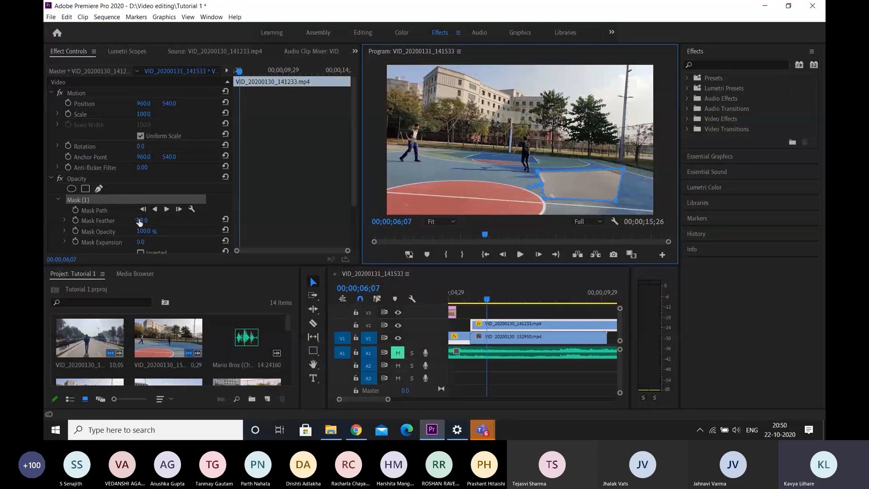
Enable mask path keyframing at 00;00;06;07 and raise the mask at 00;00;06;08 and again, up to the treetops, at 00;00;06;09
{"action": "left_click", "coordinate": [75, 210]}
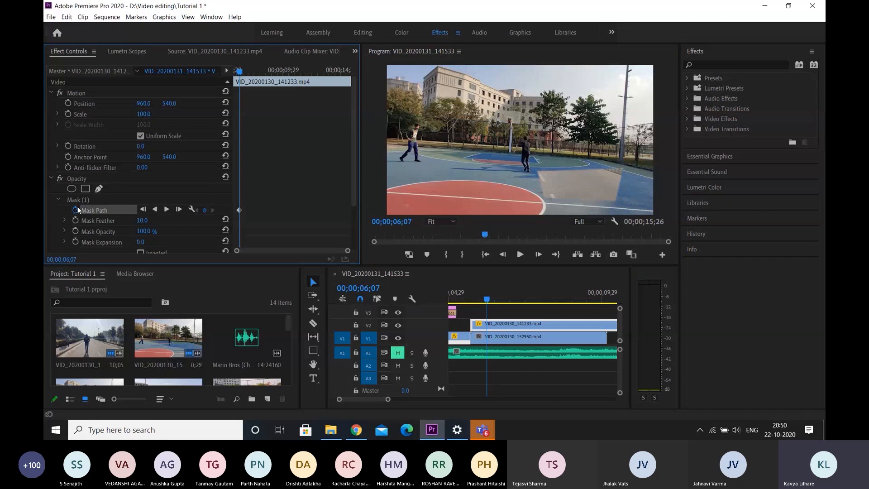
{"action": "left_click", "coordinate": [78, 200]}
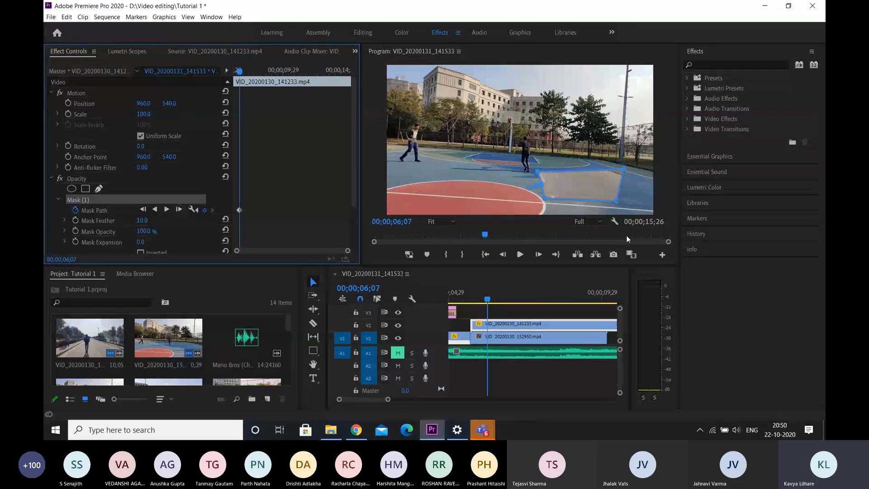
{"action": "left_click_drag", "start_coordinate": [588, 186], "coordinate": [589, 171]}
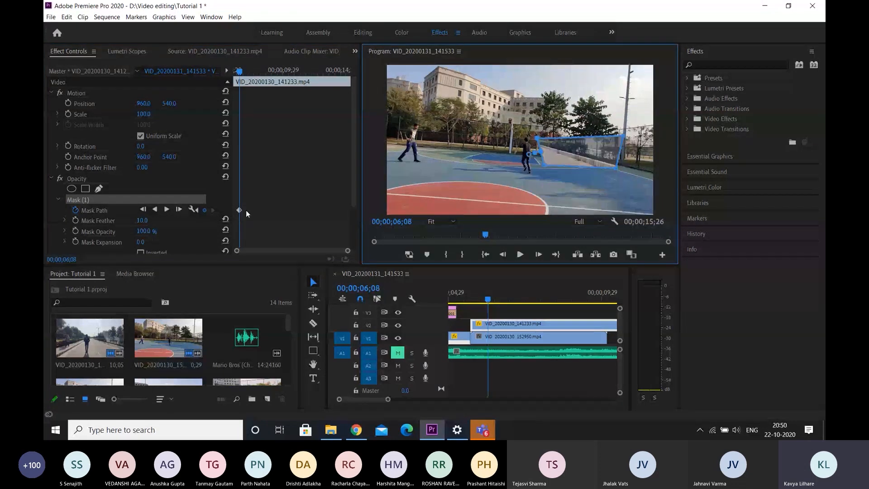
{"action": "left_click", "coordinate": [179, 210]}
{"action": "left_click_drag", "start_coordinate": [584, 170], "coordinate": [584, 133]}
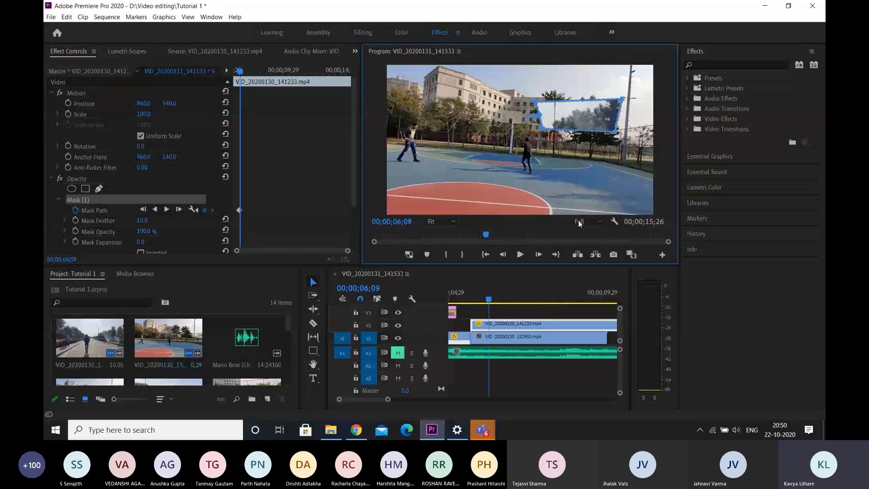
Play back the animated four-point mask from 00;00;05;23
{"action": "left_click", "coordinate": [472, 300]}
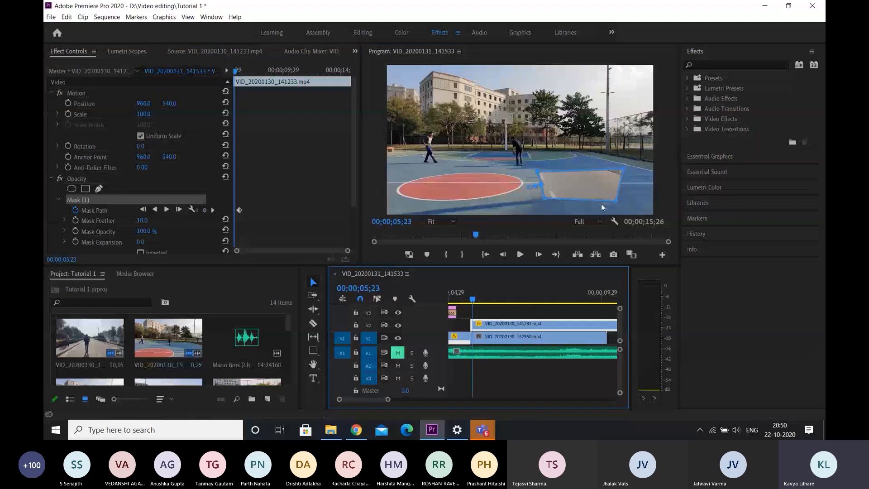
{"action": "key", "text": "space"}
{"action": "key", "text": "space"}
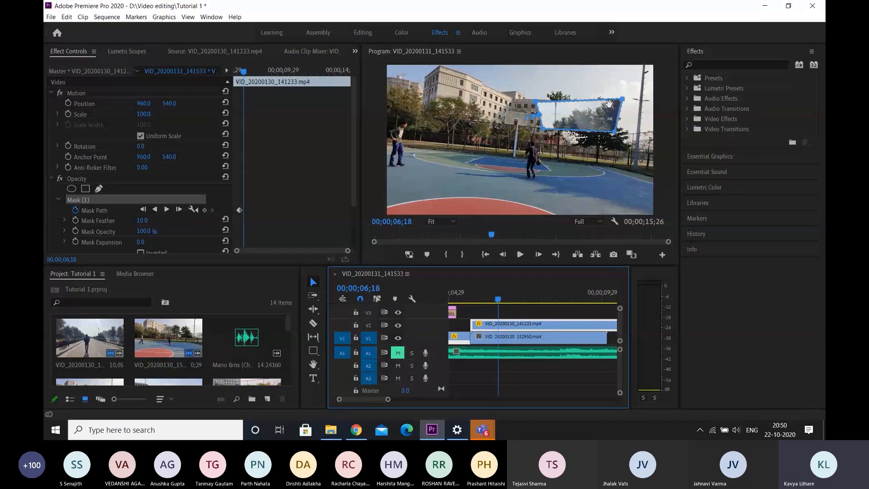
Widen the Mask Path keyframe spacing on VID_20200130_141233.mp4 by moving the final keyframe to about 00;00;07;02
{"action": "left_click_drag", "start_coordinate": [348, 250], "coordinate": [257, 251]}
{"action": "scroll", "coordinate": [256, 252], "scroll_direction": "down", "scroll_amount": 1}
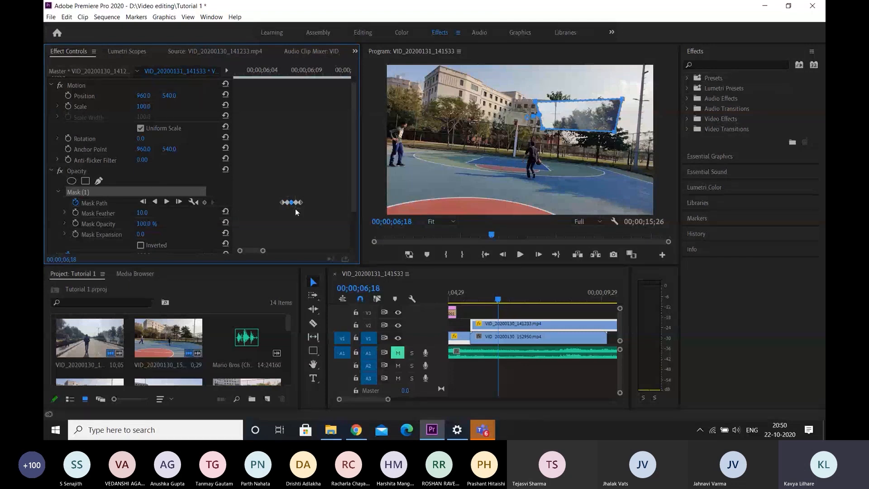
{"action": "left_click", "coordinate": [287, 203]}
{"action": "left_click_drag", "start_coordinate": [288, 204], "coordinate": [295, 203]}
{"action": "mouse_move", "coordinate": [269, 250]}
{"action": "left_mouse_down"}
{"action": "mouse_move", "coordinate": [297, 246]}
{"action": "mouse_move", "coordinate": [264, 250]}
{"action": "left_mouse_up"}
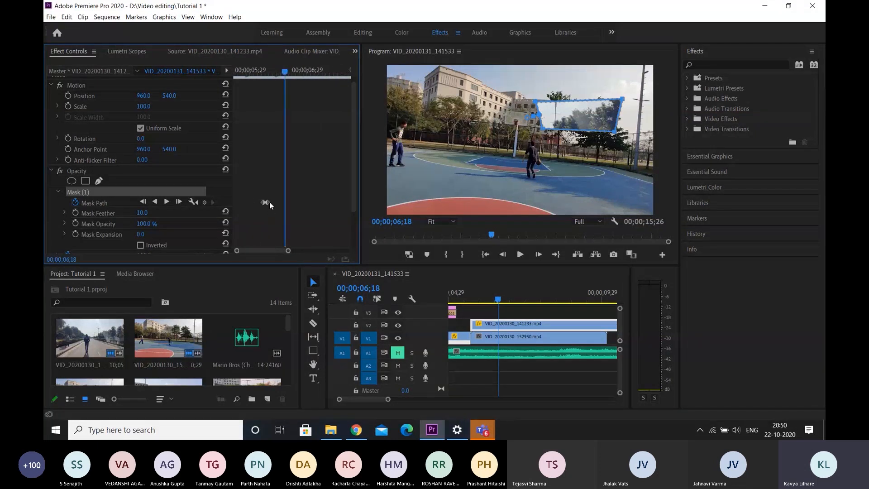
{"action": "left_click_drag", "start_coordinate": [270, 202], "coordinate": [311, 208]}
Scrub between the two Mask Path keyframes and play back the slower mask movement from 00;00;05;21
{"action": "left_click_drag", "start_coordinate": [287, 76], "coordinate": [248, 74]}
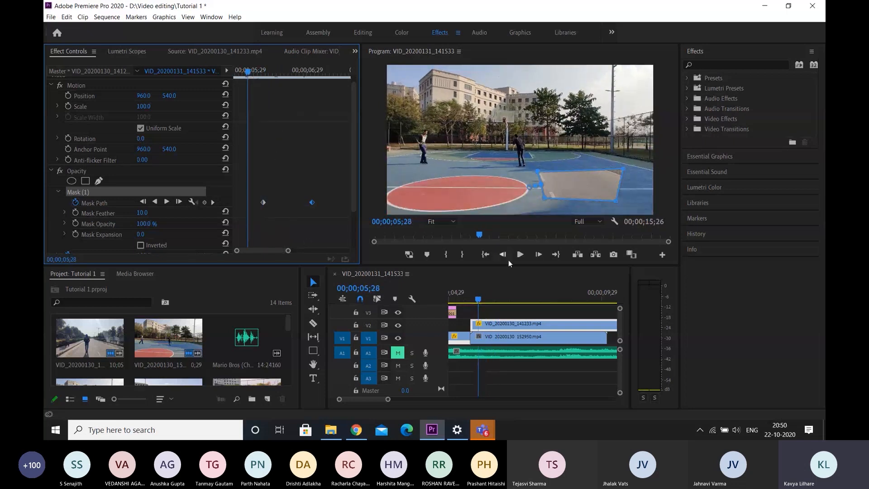
{"action": "left_click", "coordinate": [264, 204]}
{"action": "left_click", "coordinate": [322, 72]}
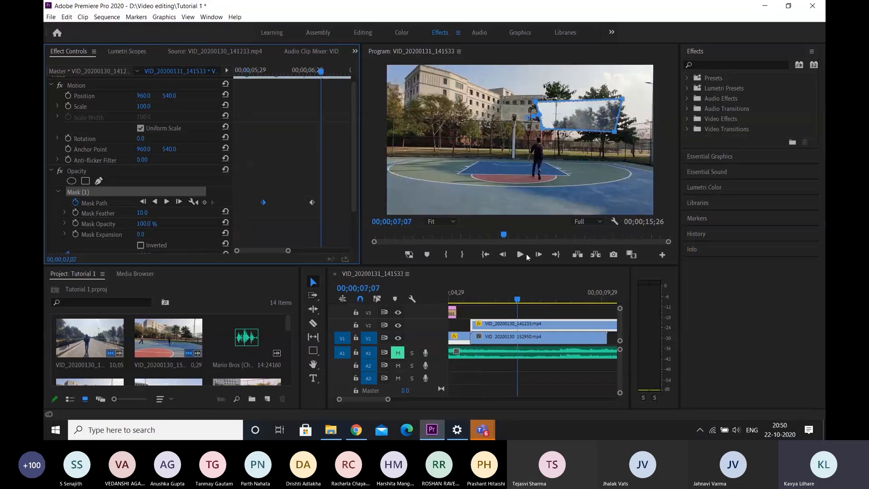
{"action": "left_click", "coordinate": [234, 73]}
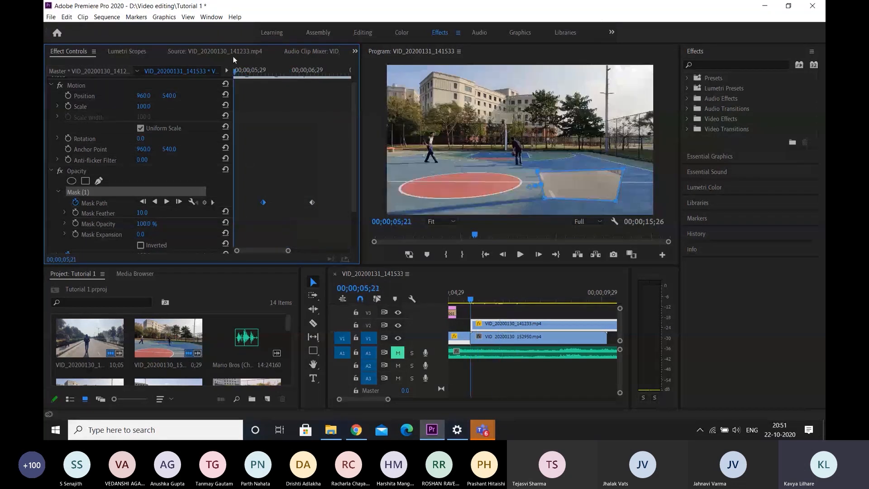
{"action": "key", "text": "space"}
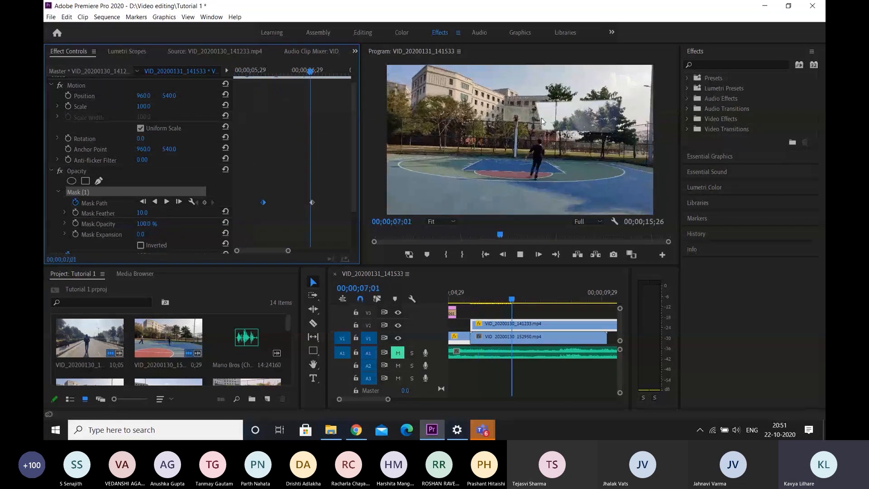
{"action": "key", "text": "space"}
{"action": "left_click_drag", "start_coordinate": [307, 72], "coordinate": [236, 72]}
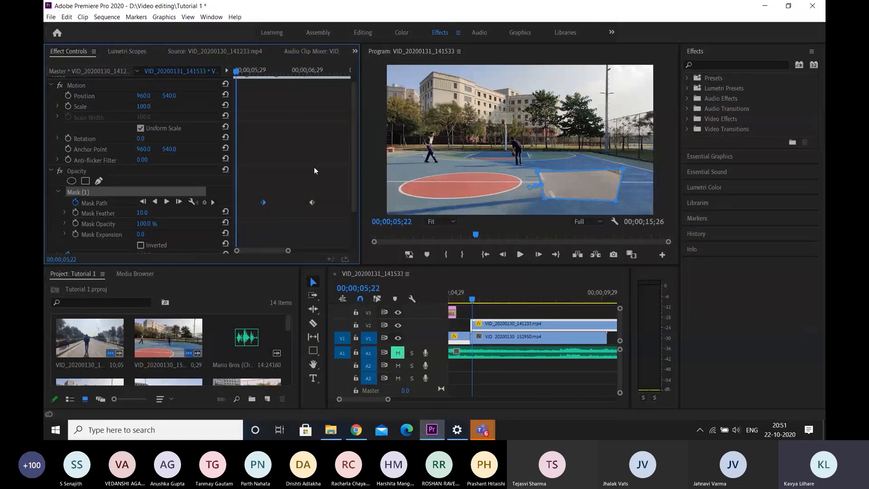
Enable Mask Expansion keyframing at the first Mask Path keyframe and set the expansion to 128 at 00;00;07;02
{"action": "scroll", "coordinate": [315, 167], "scroll_direction": "down", "scroll_amount": 2}
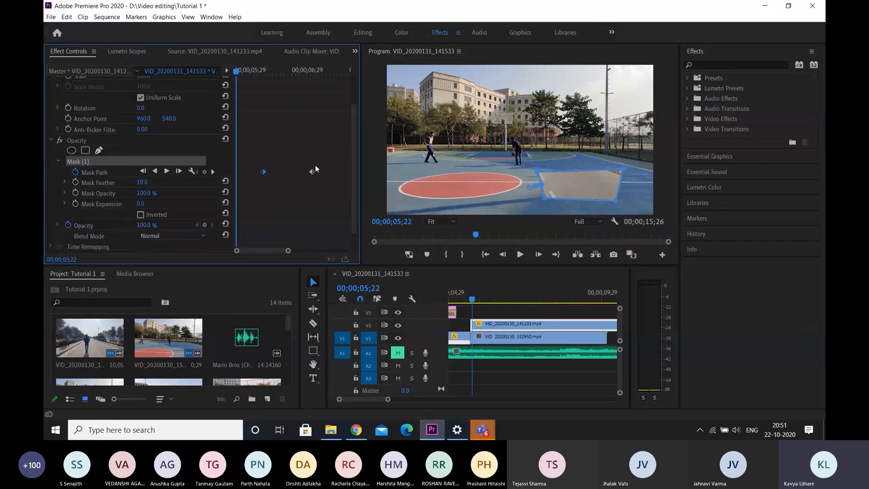
{"action": "left_click", "coordinate": [79, 203]}
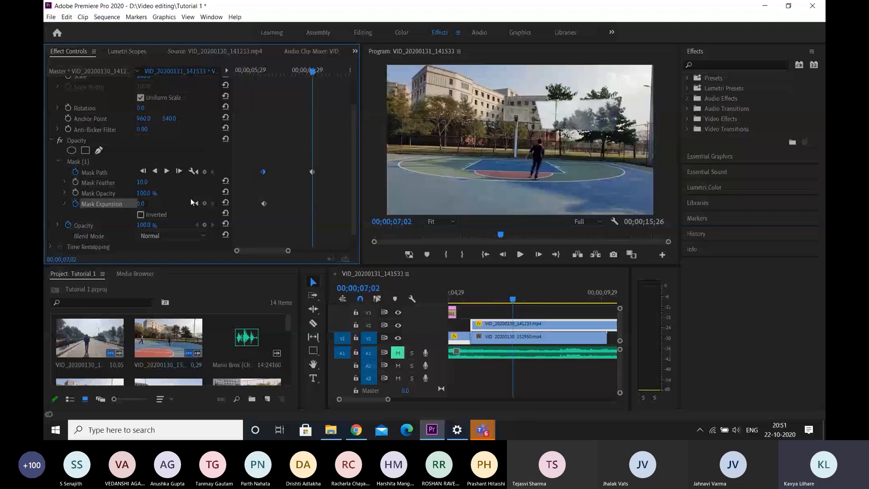
{"action": "left_click_drag", "start_coordinate": [142, 203], "coordinate": [208, 157]}
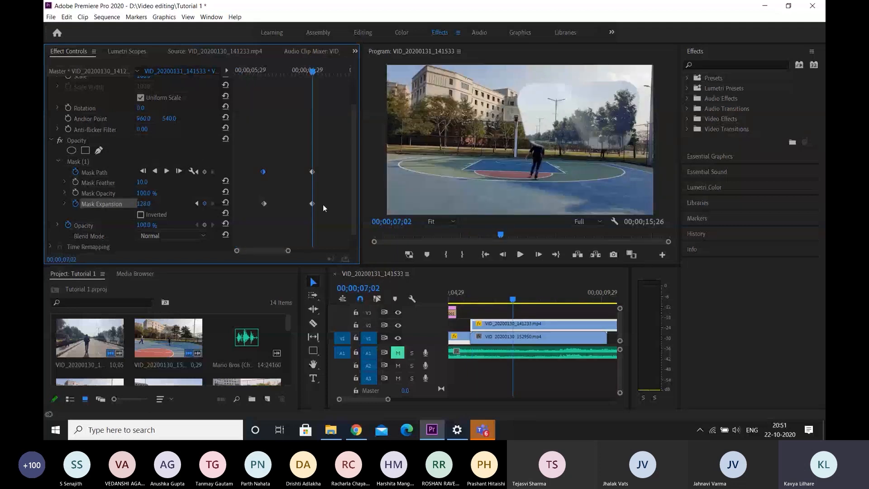
Add a Mask Expansion keyframe of -132 at 00;00;08;28
{"action": "left_click_drag", "start_coordinate": [265, 249], "coordinate": [293, 252]}
{"action": "left_click", "coordinate": [313, 71]}
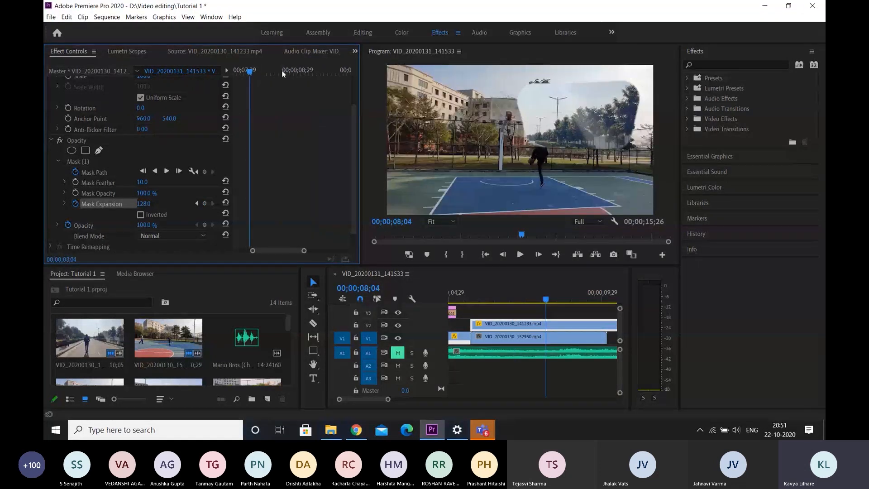
{"action": "left_click_drag", "start_coordinate": [282, 69], "coordinate": [294, 71]}
{"action": "left_click_drag", "start_coordinate": [144, 203], "coordinate": [59, 203]}
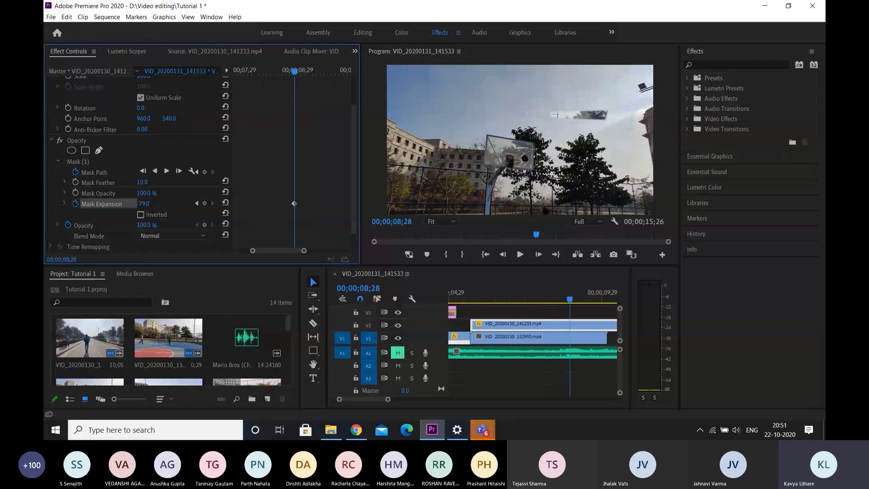
{"action": "left_click_drag", "start_coordinate": [146, 204], "coordinate": [121, 204]}
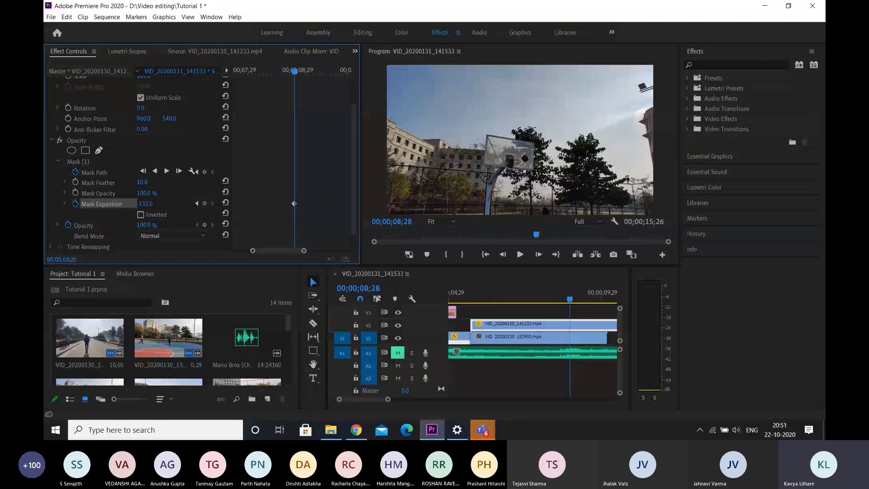
Return to the start of the masked clip and play back the combined mask path and expansion animation
{"action": "scroll", "coordinate": [265, 251], "scroll_direction": "down", "scroll_amount": 2}
{"action": "left_click_drag", "start_coordinate": [265, 252], "coordinate": [243, 251]}
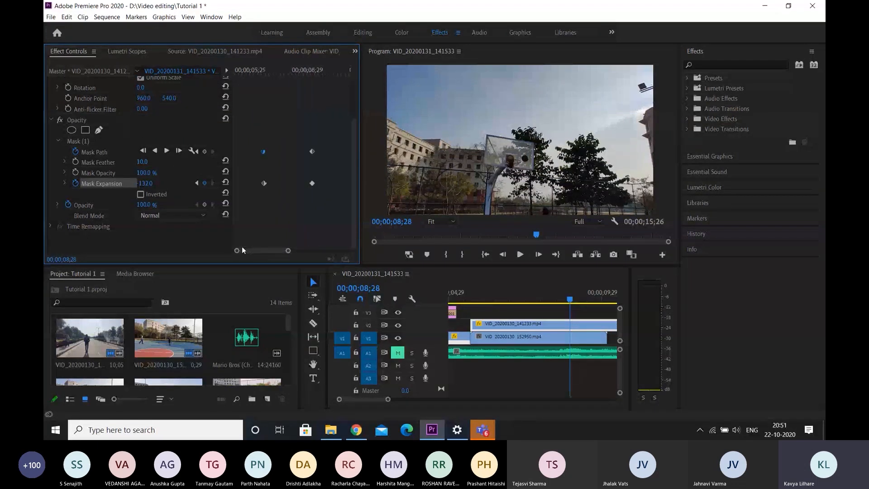
{"action": "left_click", "coordinate": [236, 69]}
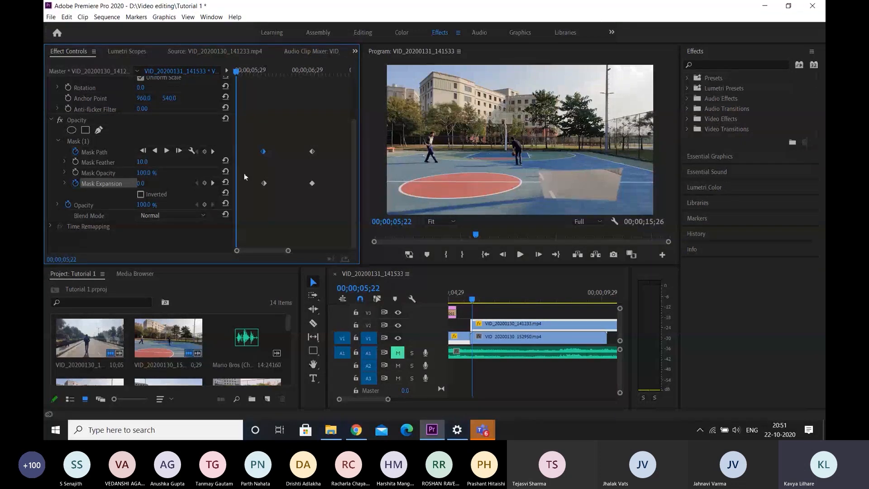
{"action": "scroll", "coordinate": [537, 337], "scroll_direction": "down", "scroll_amount": 3}
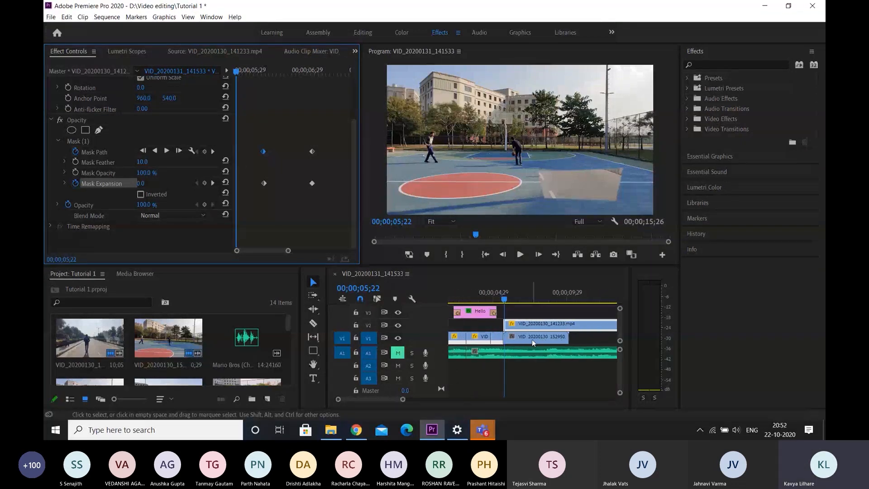
{"action": "scroll", "coordinate": [532, 338], "scroll_direction": "up", "scroll_amount": 1}
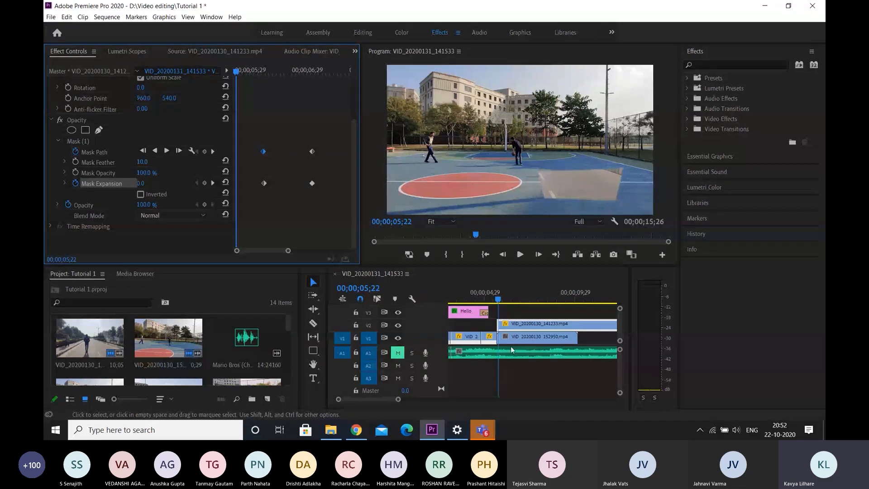
{"action": "left_click", "coordinate": [500, 298]}
{"action": "left_click_drag", "start_coordinate": [500, 298], "coordinate": [485, 296]}
{"action": "scroll", "coordinate": [491, 319], "scroll_direction": "up", "scroll_amount": 1}
{"action": "left_click", "coordinate": [500, 292]}
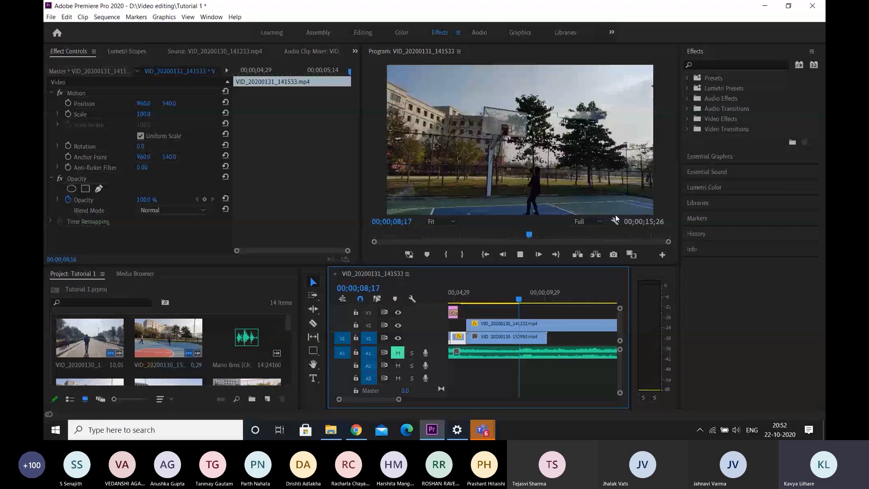
{"action": "key", "text": "space"}
Shift the later mask keyframes together, placing the middle pair near 00;00;09;29 and the last Mask Expansion keyframe close to the clip's end
{"action": "left_click", "coordinate": [467, 322]}
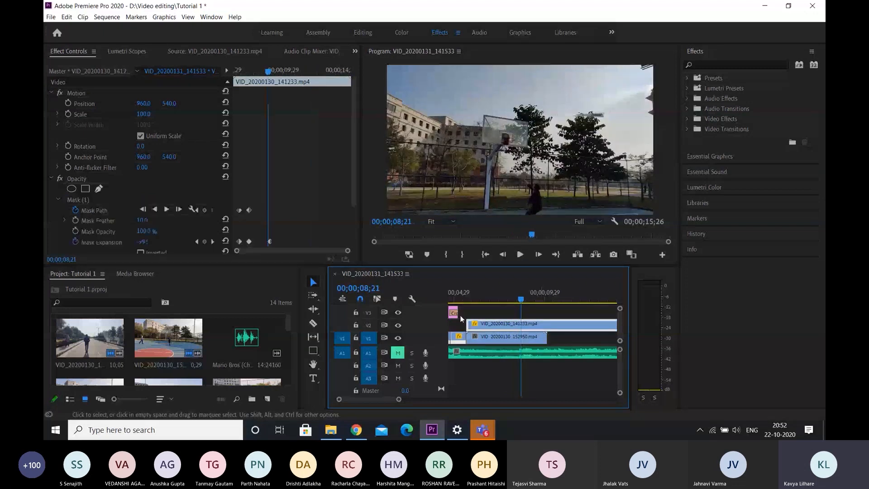
{"action": "scroll", "coordinate": [249, 137], "scroll_direction": "down", "scroll_amount": 2}
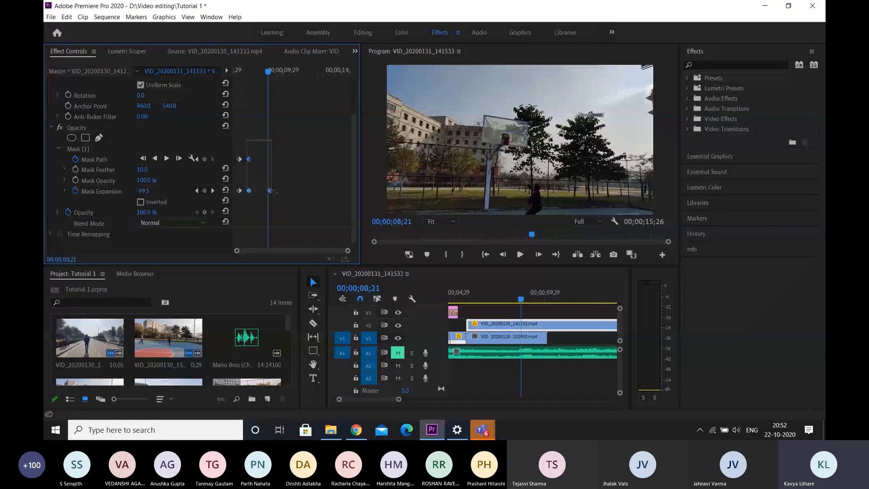
{"action": "left_click_drag", "start_coordinate": [276, 195], "coordinate": [342, 191]}
{"action": "left_click", "coordinate": [320, 182]}
Play back the stretched mask animation from 00;00;05;21, then place the playhead at 00;00;07;22
{"action": "left_click_drag", "start_coordinate": [269, 71], "coordinate": [216, 70]}
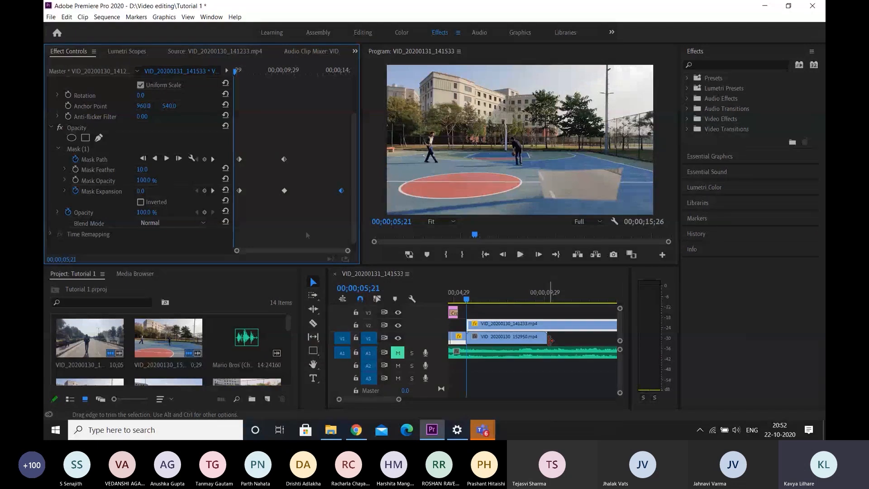
{"action": "key", "text": "space"}
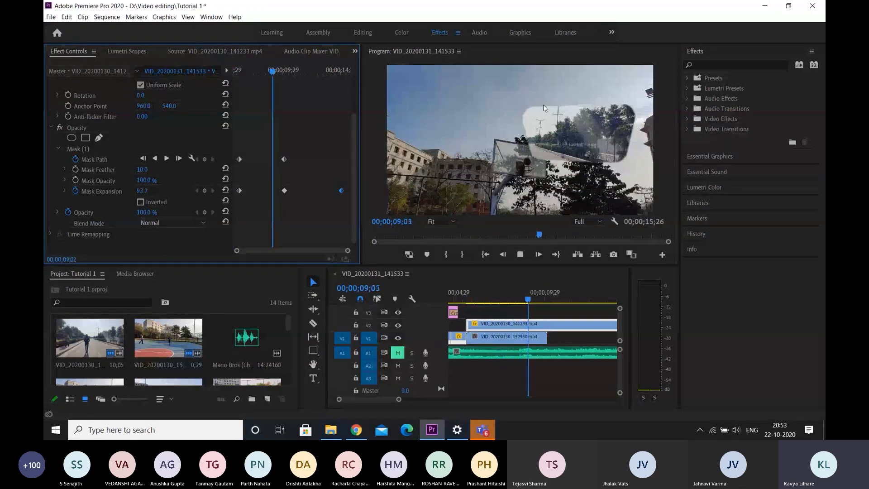
{"action": "key", "text": "space"}
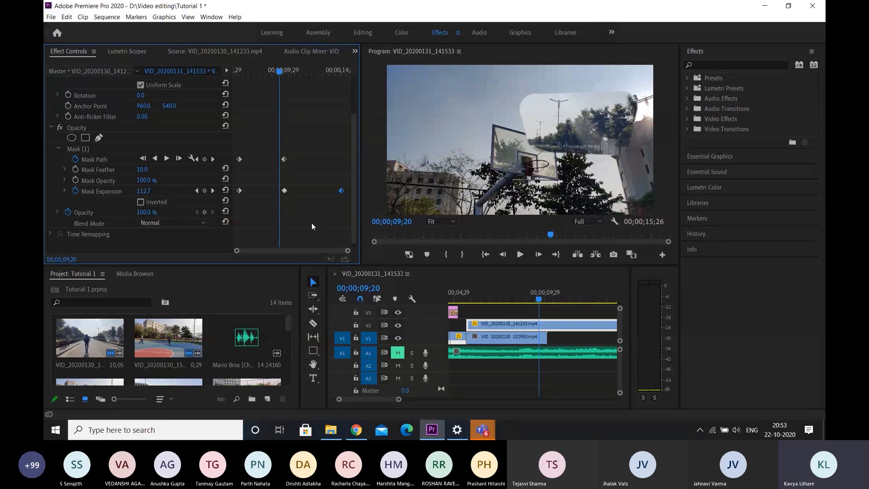
{"action": "key", "text": "space"}
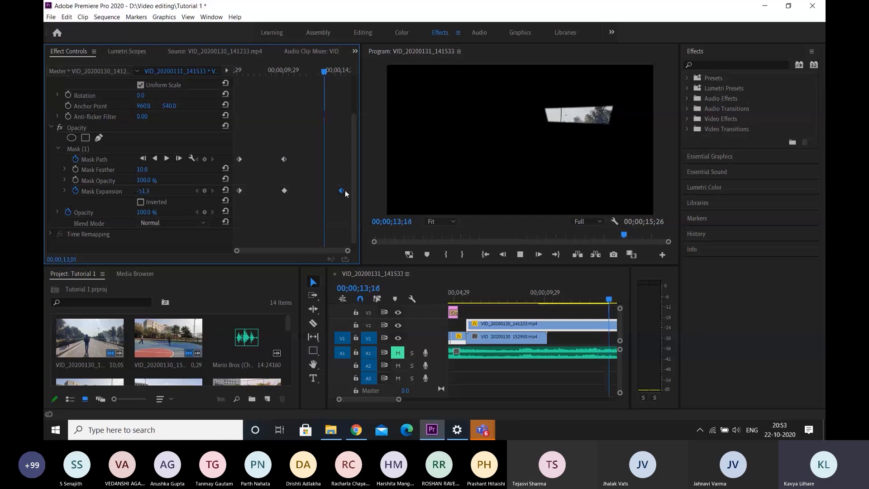
{"action": "key", "text": "space"}
{"action": "scroll", "coordinate": [528, 344], "scroll_direction": "up", "scroll_amount": 2}
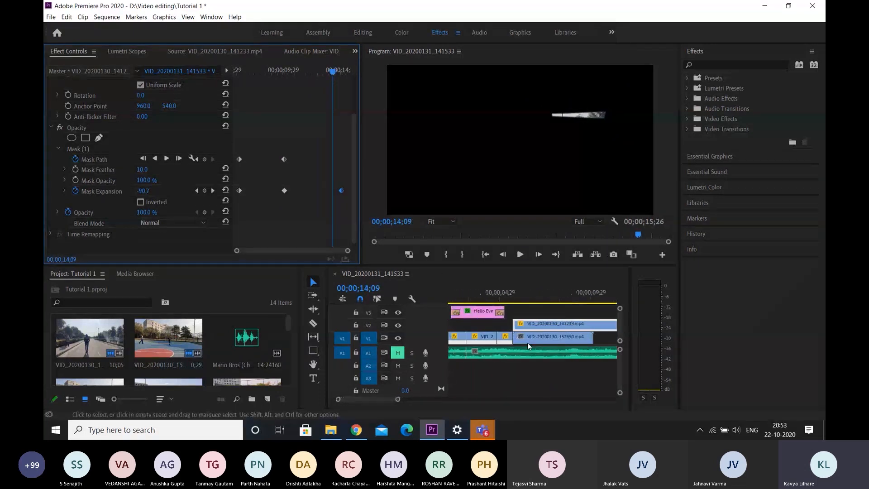
{"action": "scroll", "coordinate": [528, 343], "scroll_direction": "down", "scroll_amount": 3}
{"action": "left_click", "coordinate": [489, 299]}
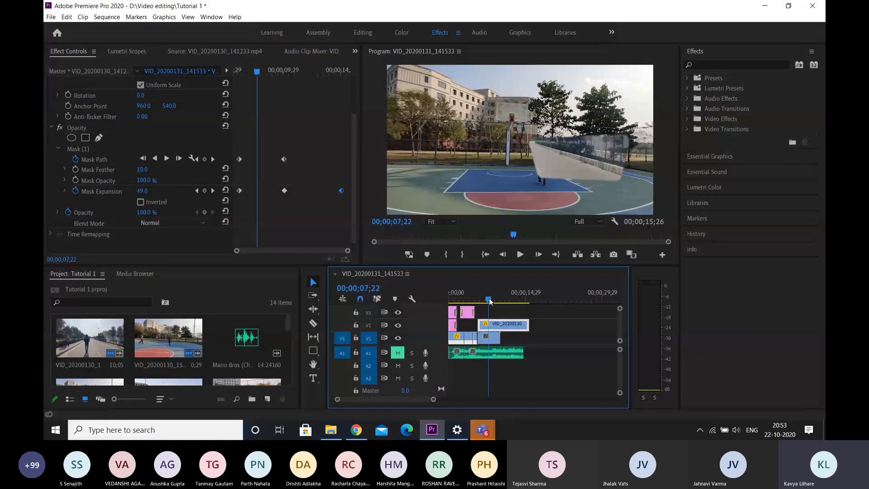
Switch to Chrome's YouTube page and play the opening of the "Slick Walk By Transition Effect" tutorial in full screen
{"action": "left_click", "coordinate": [350, 431]}
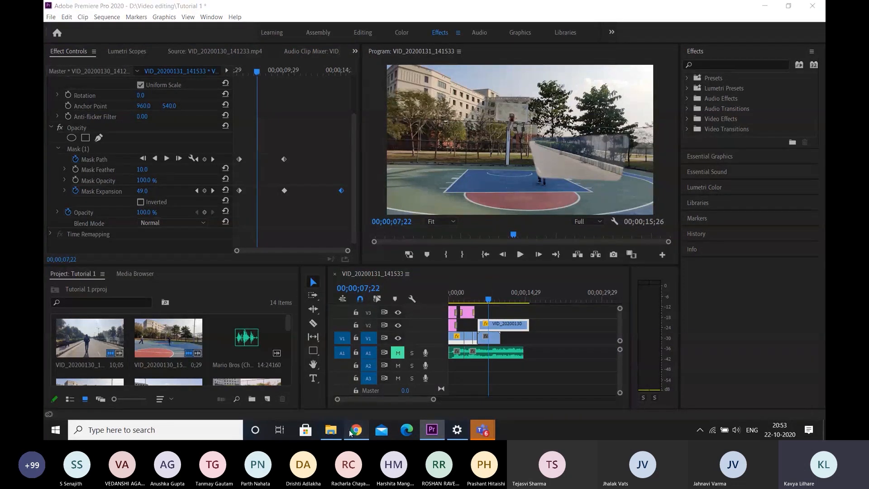
{"action": "left_click", "coordinate": [355, 5]}
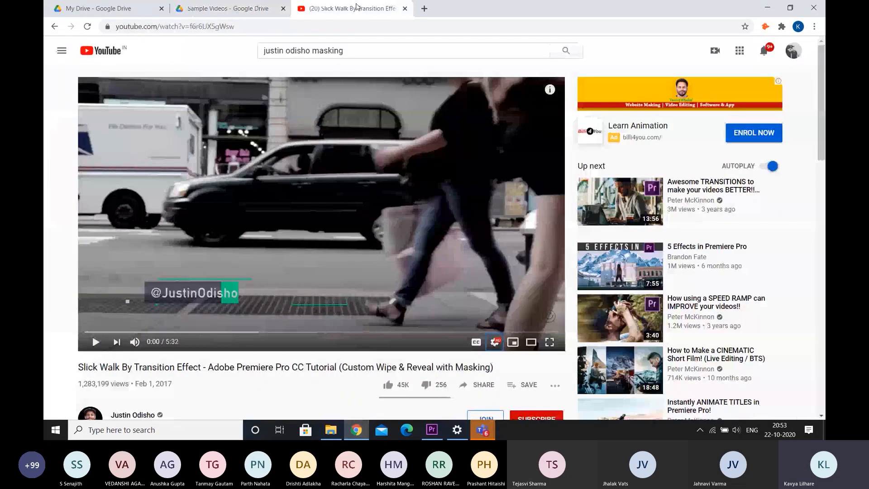
{"action": "left_click", "coordinate": [550, 343]}
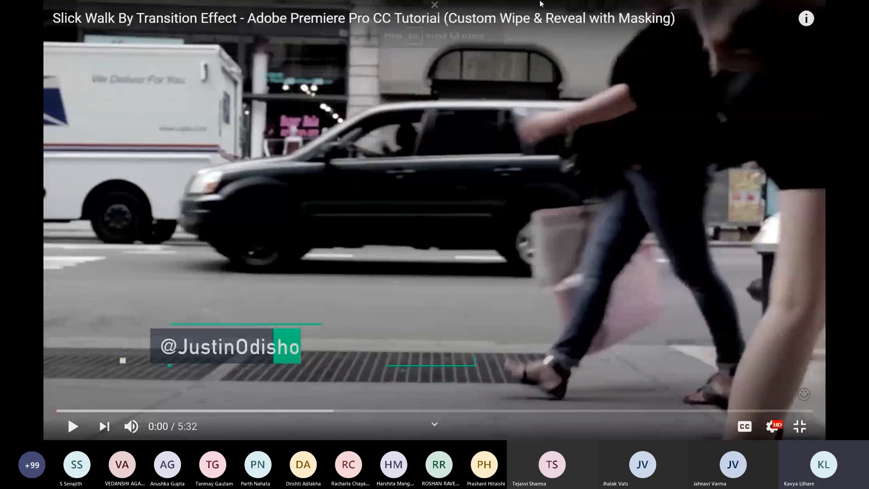
{"action": "mouse_move", "coordinate": [499, 21]}
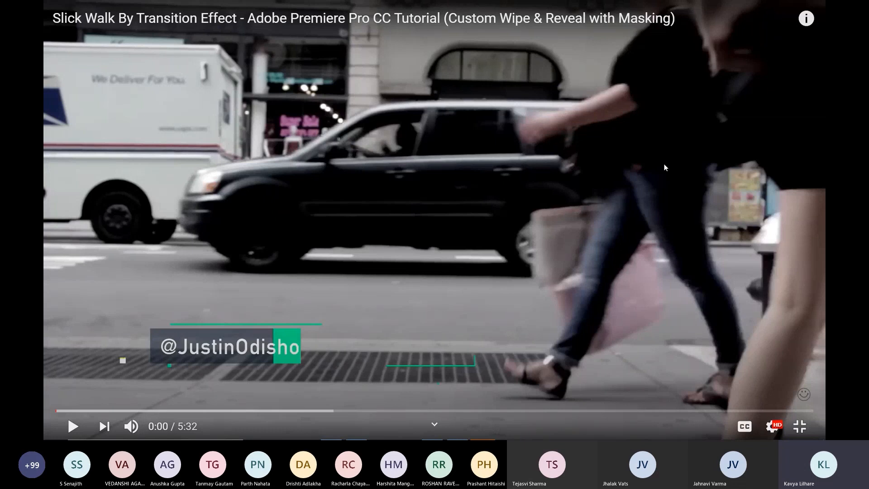
{"action": "left_click", "coordinate": [75, 428]}
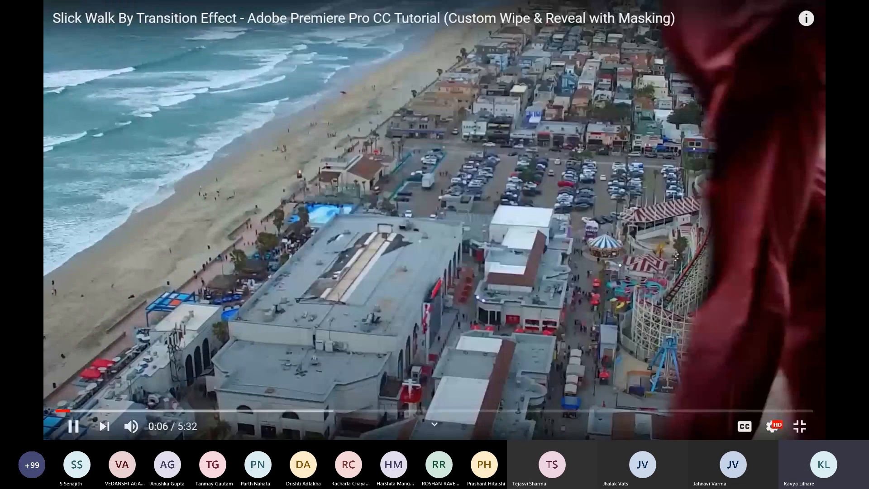
{"action": "key", "text": "space"}
Replay the tutorial's first seven seconds from 0:00 and exit full screen
{"action": "mouse_move", "coordinate": [571, 3]}
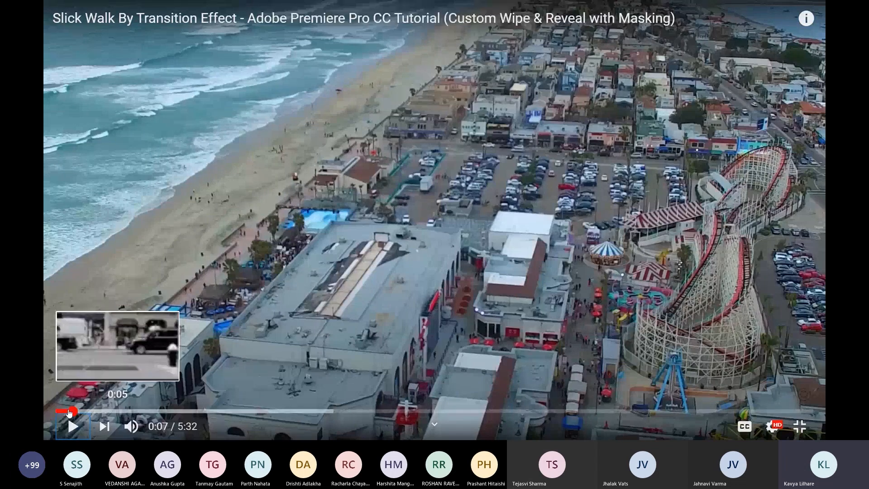
{"action": "left_click", "coordinate": [56, 411]}
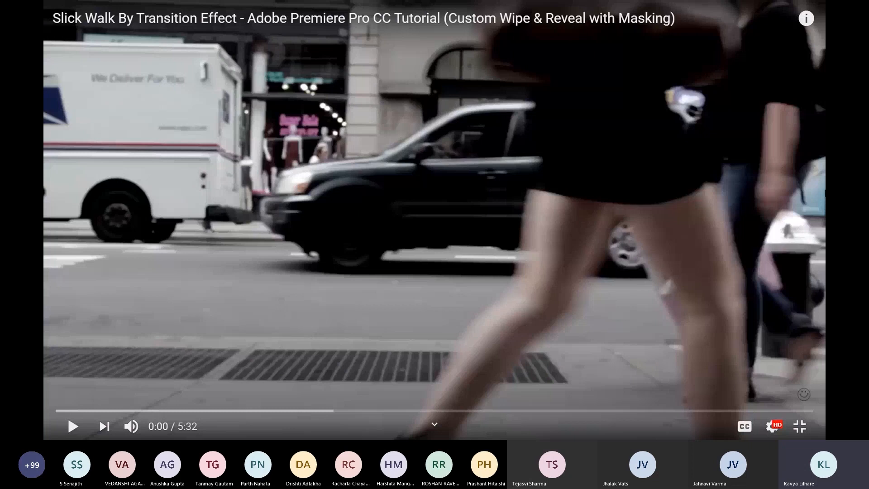
{"action": "key", "text": "space"}
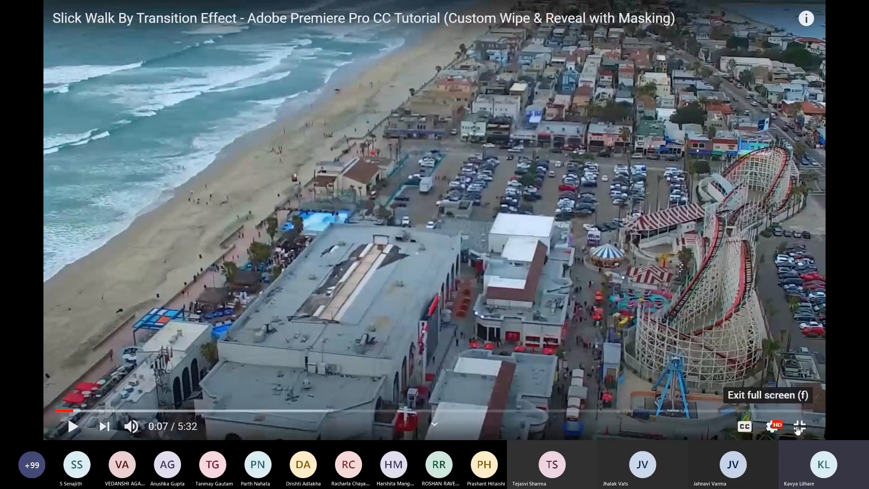
{"action": "left_click", "coordinate": [799, 427]}
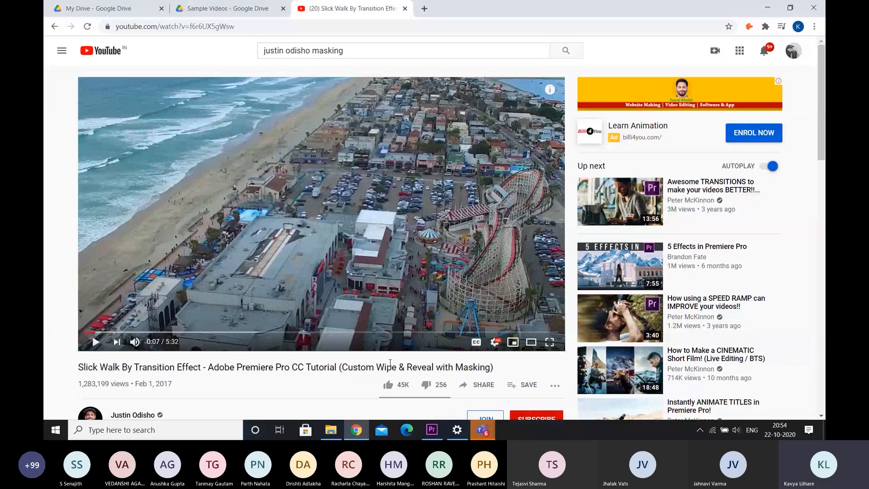
Search YouTube for "zach king", enlarge the channel's profile picture in the results, and return to the normal page size
{"action": "triple_click", "coordinate": [368, 49]}
{"action": "type", "text": "z"}
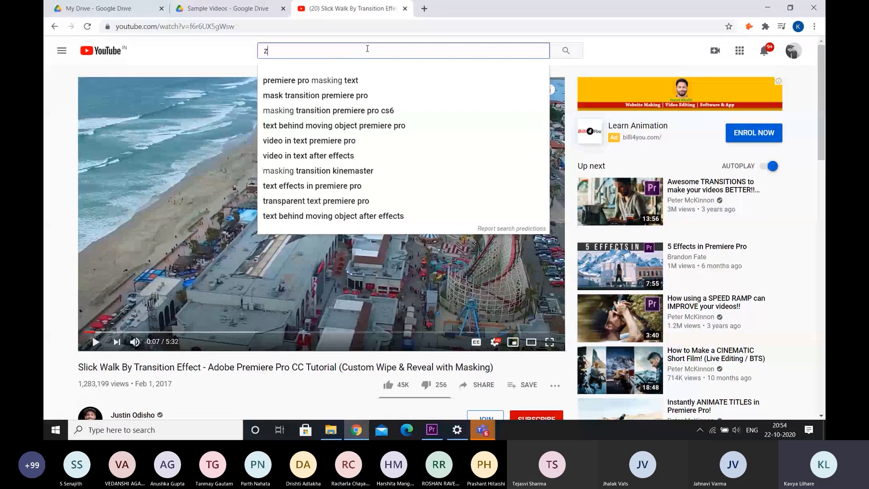
{"action": "type", "text": "ach king"}
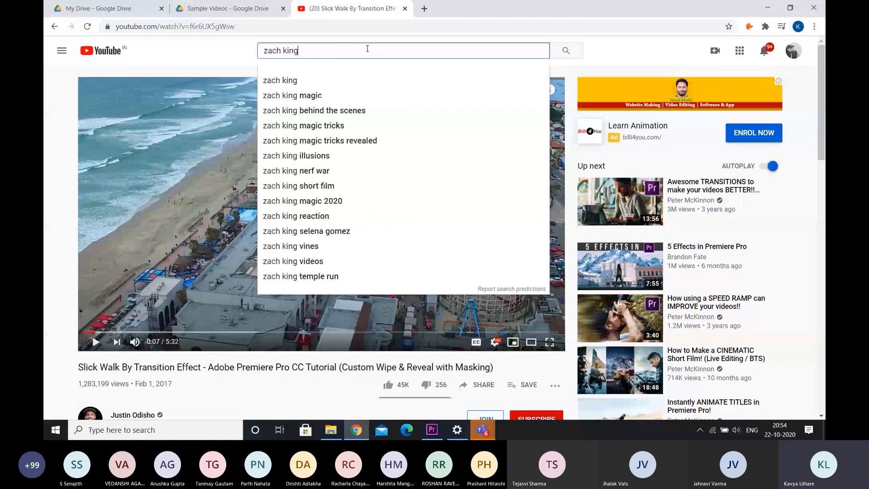
{"action": "key", "text": "Return"}
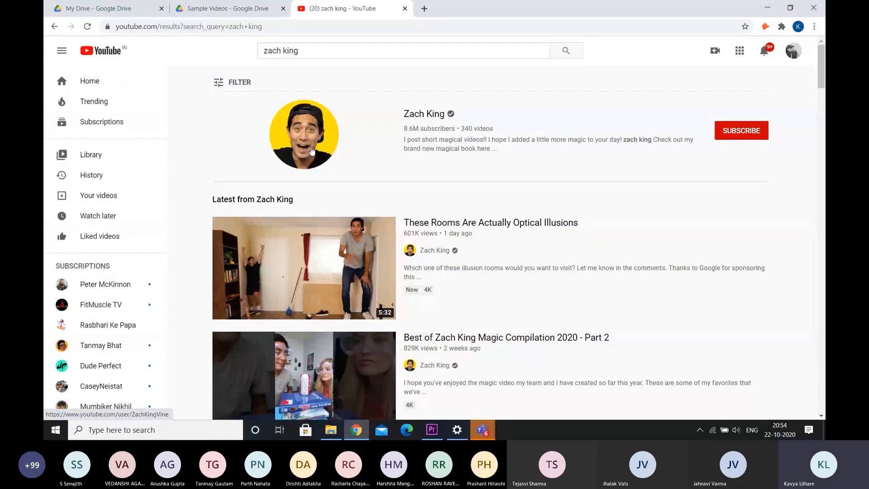
{"action": "scroll", "coordinate": [312, 151], "scroll_direction": "up", "scroll_amount": 5}
{"action": "scroll", "coordinate": [312, 151], "scroll_direction": "up", "scroll_amount": 3}
{"action": "scroll", "coordinate": [312, 151], "scroll_direction": "left", "scroll_amount": 2}
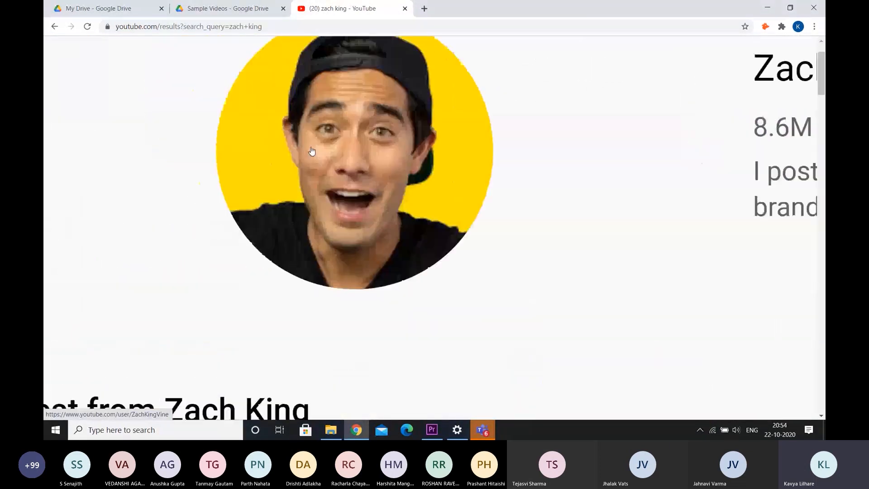
{"action": "scroll", "coordinate": [312, 151], "scroll_direction": "up", "scroll_amount": 1}
{"action": "scroll", "coordinate": [312, 151], "scroll_direction": "left", "scroll_amount": 1}
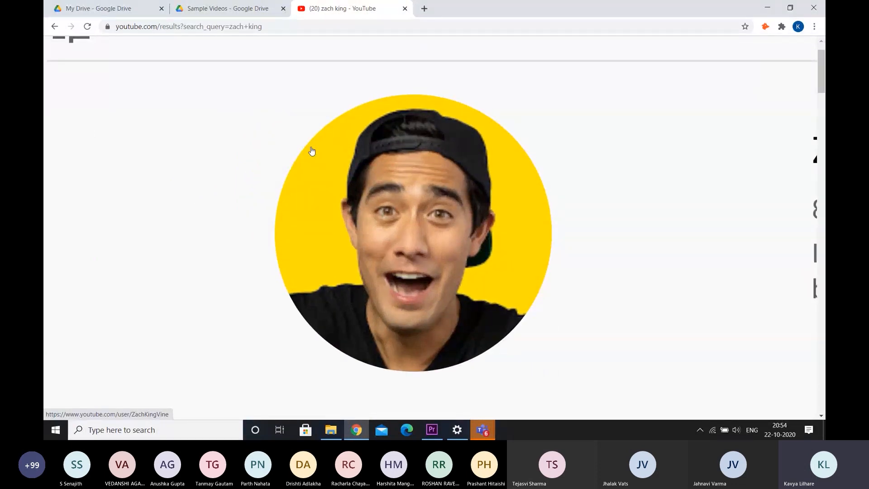
{"action": "scroll", "coordinate": [312, 151], "scroll_direction": "down", "scroll_amount": 8}
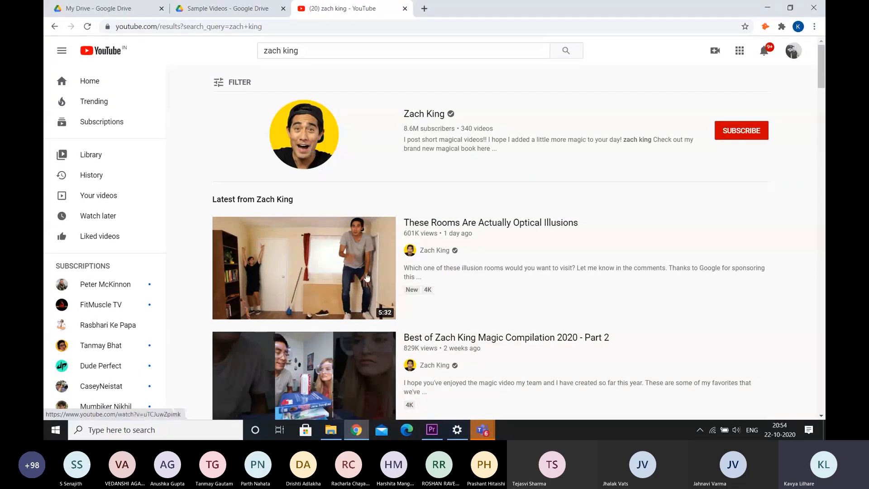
Switch to the Tutorial 1 project in Premiere Pro and stop presenting the screen in the Teams meeting
{"action": "left_click", "coordinate": [432, 430]}
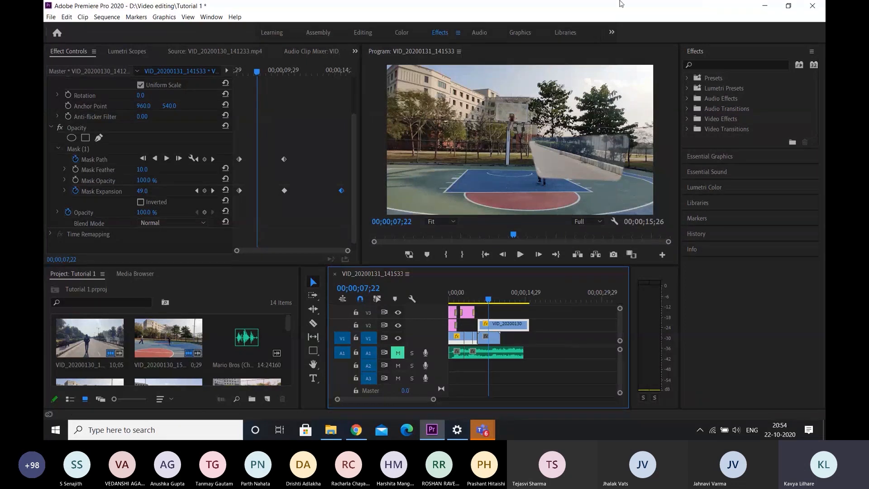
{"action": "mouse_move", "coordinate": [569, 14]}
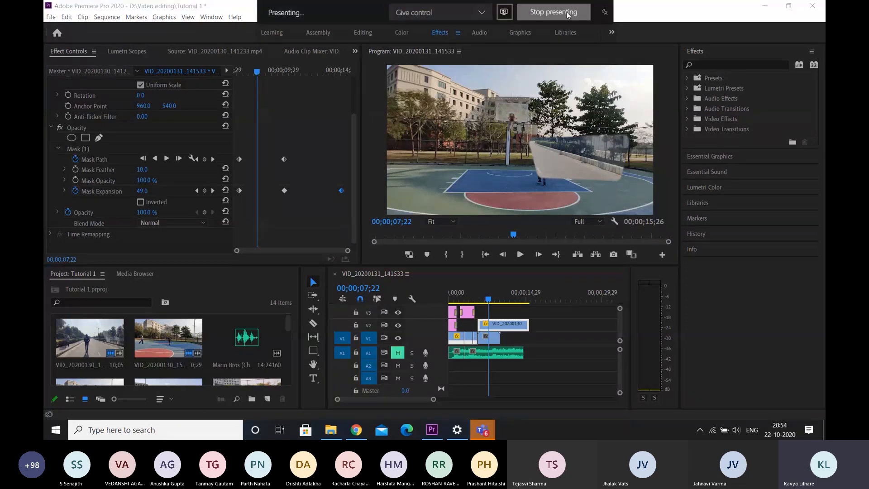
{"action": "left_click", "coordinate": [568, 15]}
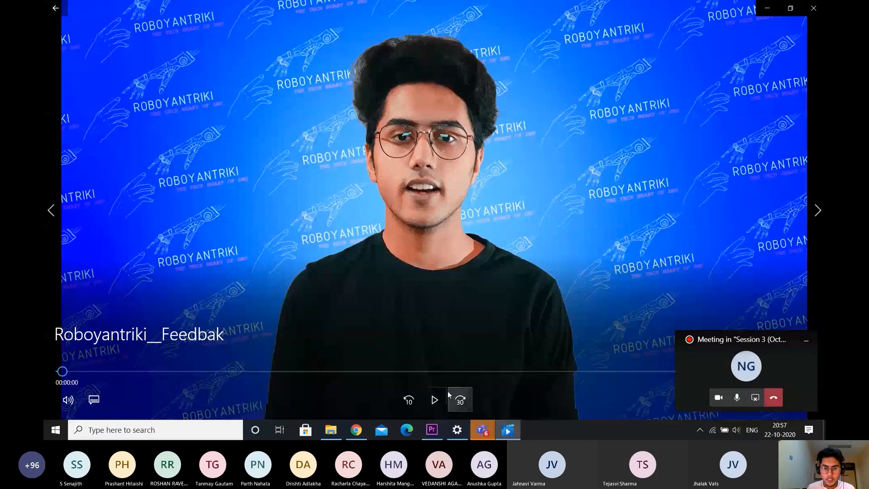
Play the Roboyantriki__Feedbak video with its volume lowered to 0, then close the player
{"action": "left_click", "coordinate": [435, 400]}
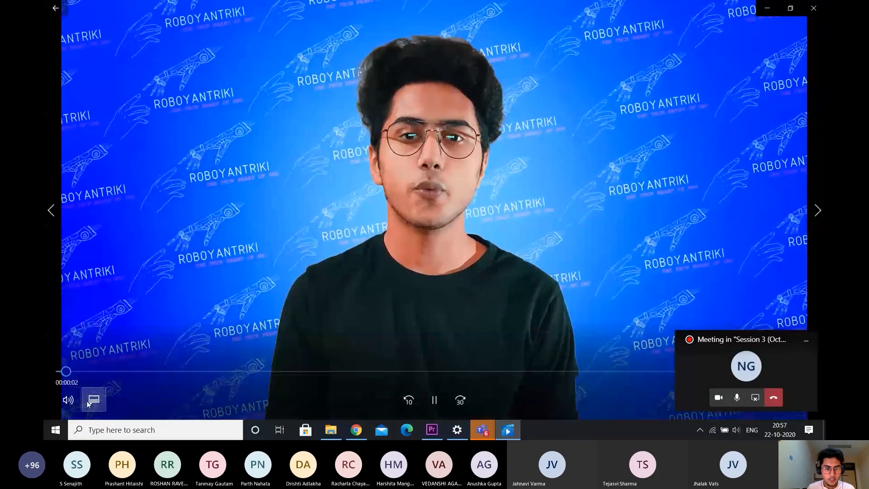
{"action": "left_click", "coordinate": [68, 400]}
{"action": "left_click_drag", "start_coordinate": [168, 367], "coordinate": [86, 367]}
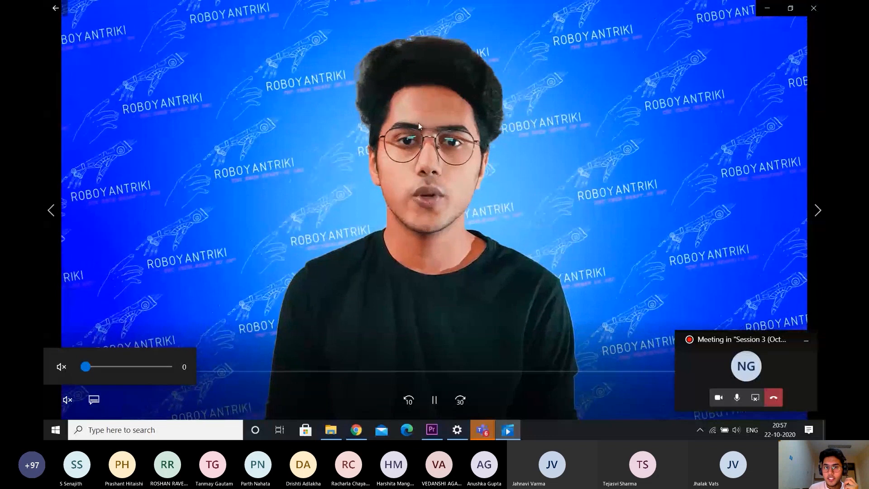
{"action": "left_click", "coordinate": [817, 10]}
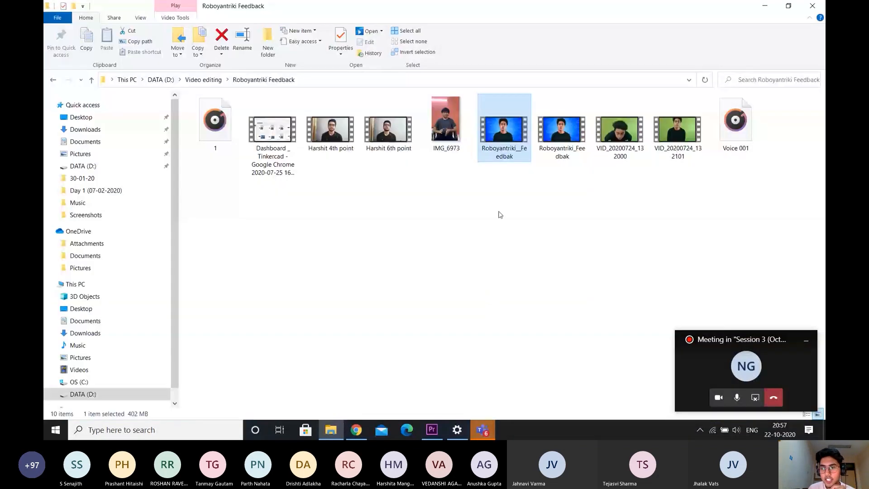
Open the green-screen video VID_20200724_132101, preview a section around 00:00:37, and close the player
{"action": "double_click", "coordinate": [677, 130]}
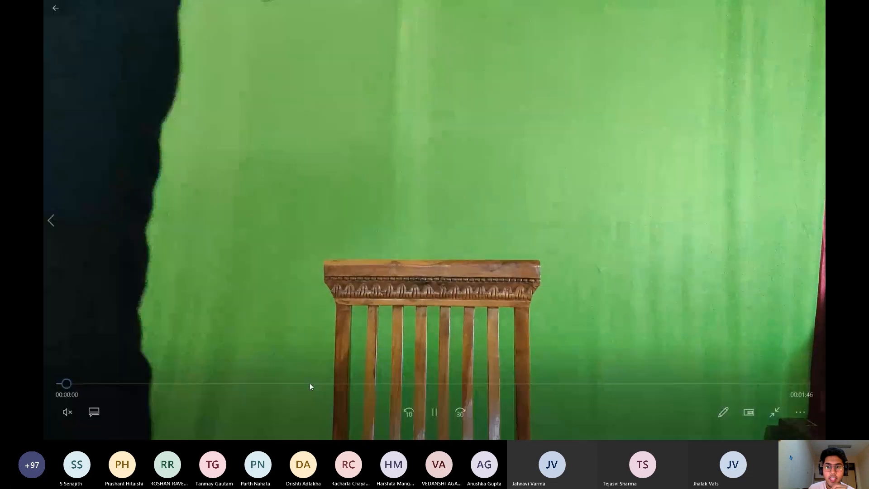
{"action": "left_click", "coordinate": [310, 384]}
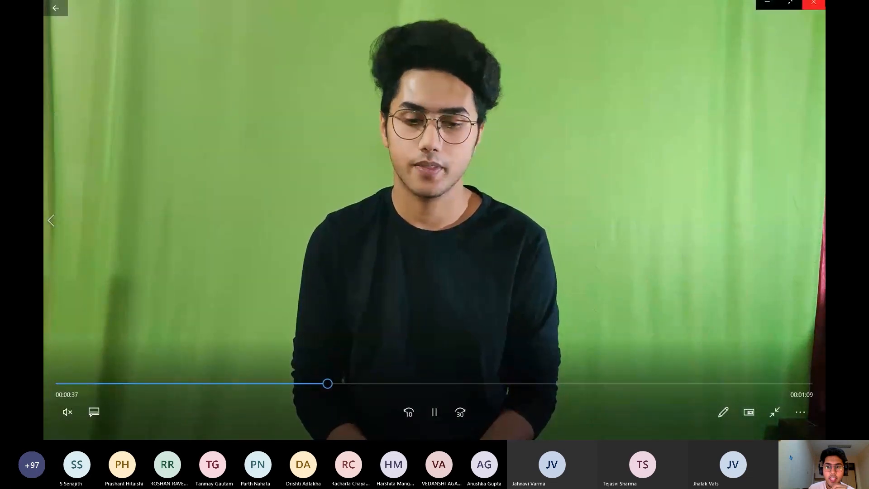
{"action": "left_click", "coordinate": [813, 9]}
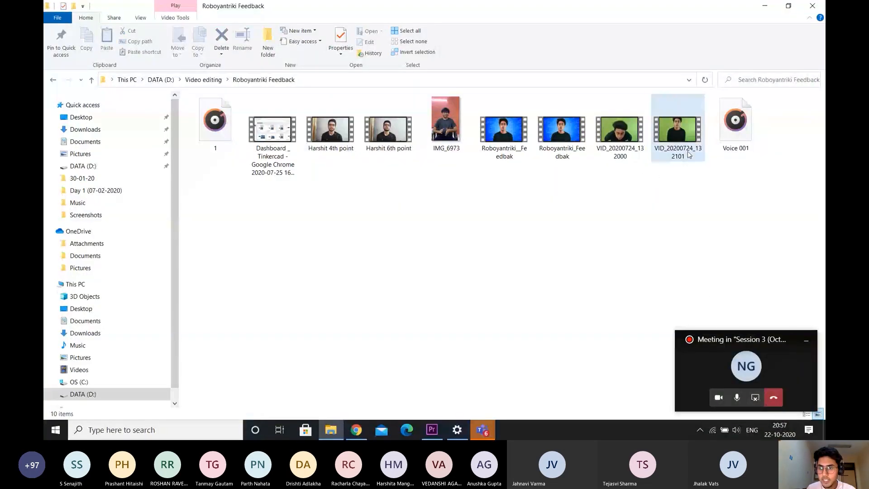
Import VID_20200724_132101 into the Tutorial 1 project, place it on V2 after the existing clip, and delete its audio
{"action": "left_click_drag", "start_coordinate": [677, 131], "coordinate": [205, 350]}
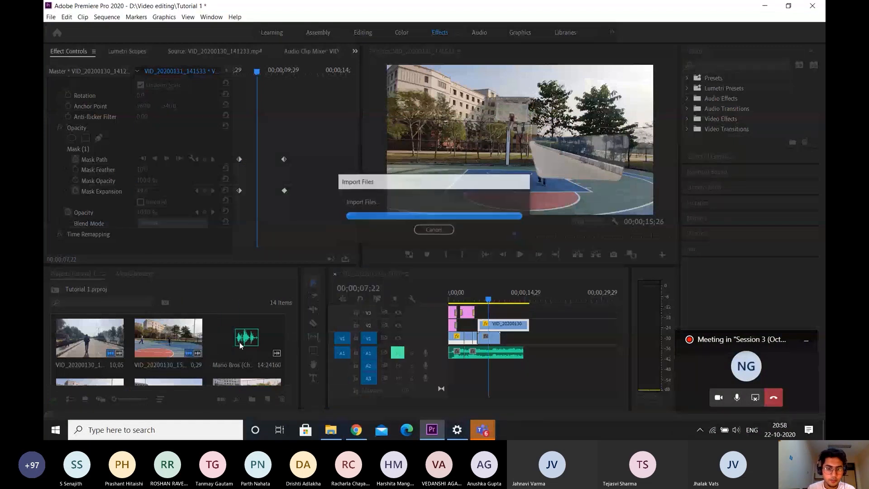
{"action": "scroll", "coordinate": [528, 349], "scroll_direction": "down", "scroll_amount": 4}
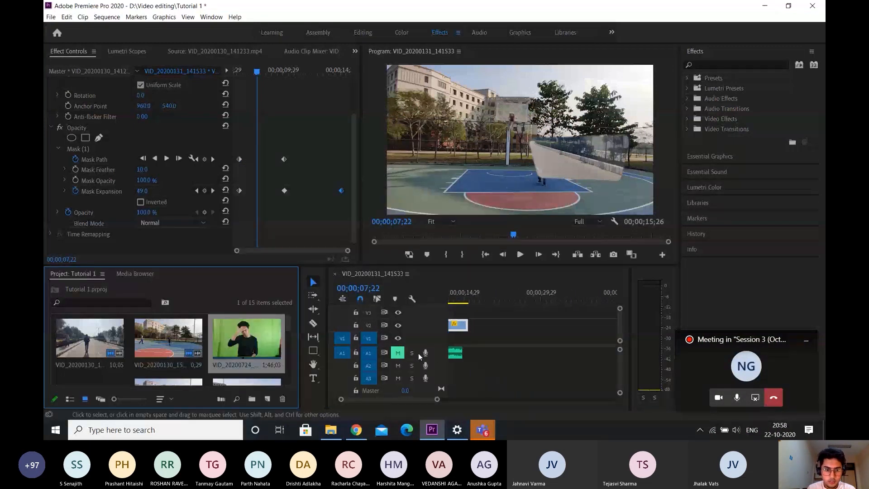
{"action": "left_click_drag", "start_coordinate": [275, 339], "coordinate": [501, 363]}
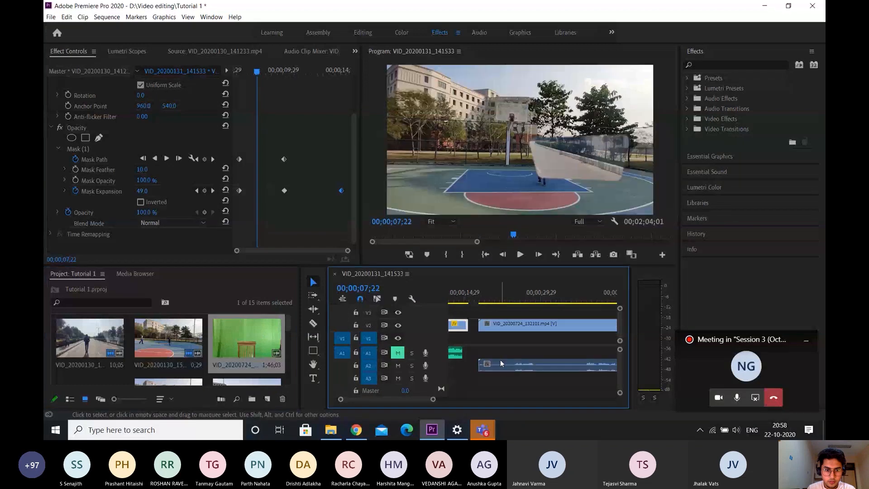
{"action": "key", "text": "Delete"}
Set the scale of the VID_20200724_132101.mp4 clip to 51
{"action": "left_click", "coordinate": [492, 294]}
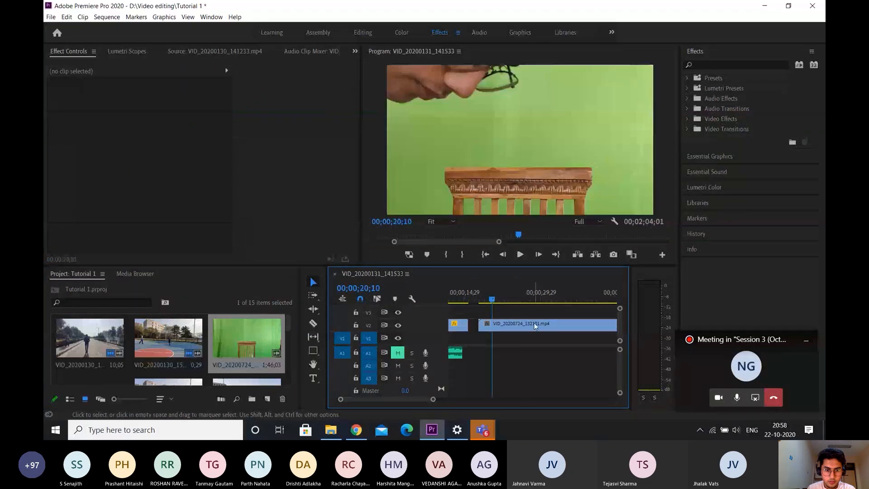
{"action": "left_click", "coordinate": [536, 324]}
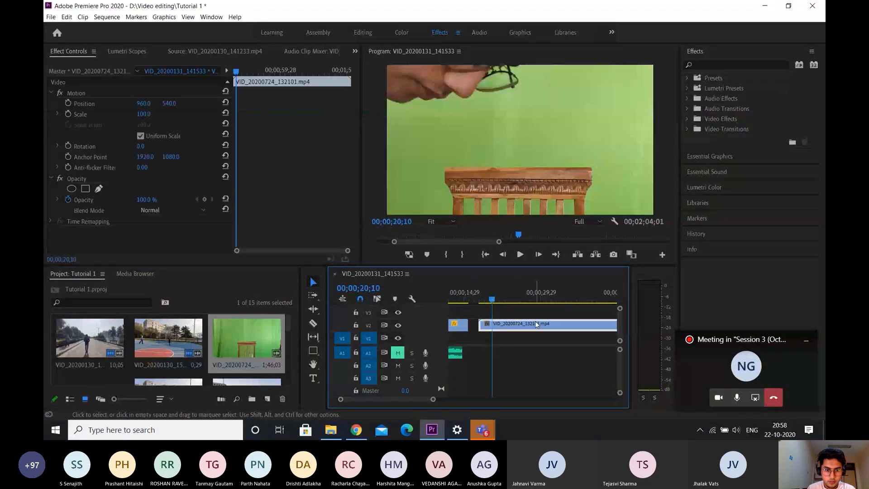
{"action": "left_click", "coordinate": [148, 99]}
{"action": "left_click", "coordinate": [150, 114]}
{"action": "type", "text": "50"}
{"action": "key", "text": "Return"}
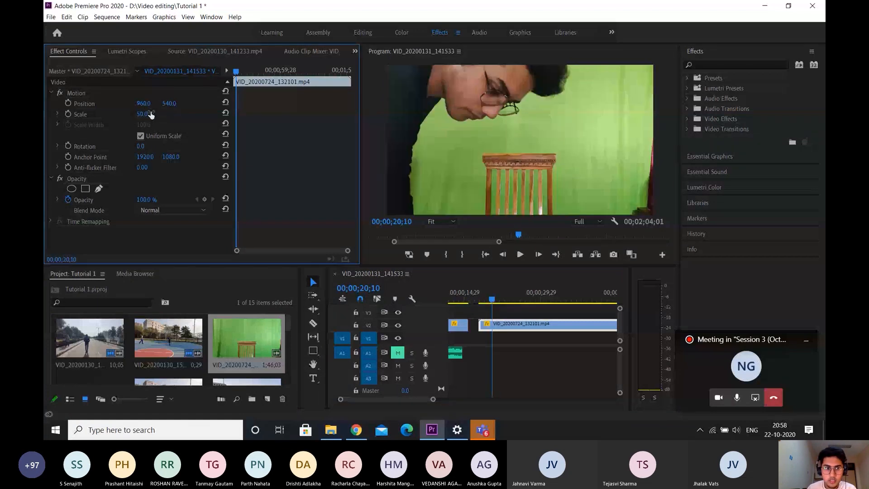
{"action": "left_click_drag", "start_coordinate": [150, 114], "coordinate": [152, 116]}
Cut the green-screen clip near 00;00;32;20 and move the later part back over the opening section, starting shortly after the existing V2 clip
{"action": "left_click", "coordinate": [555, 296]}
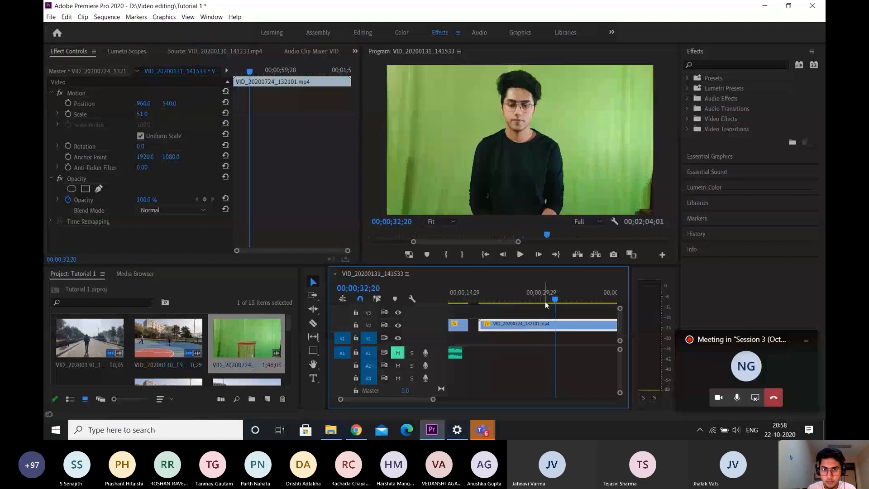
{"action": "scroll", "coordinate": [539, 314], "scroll_direction": "down", "scroll_amount": 3}
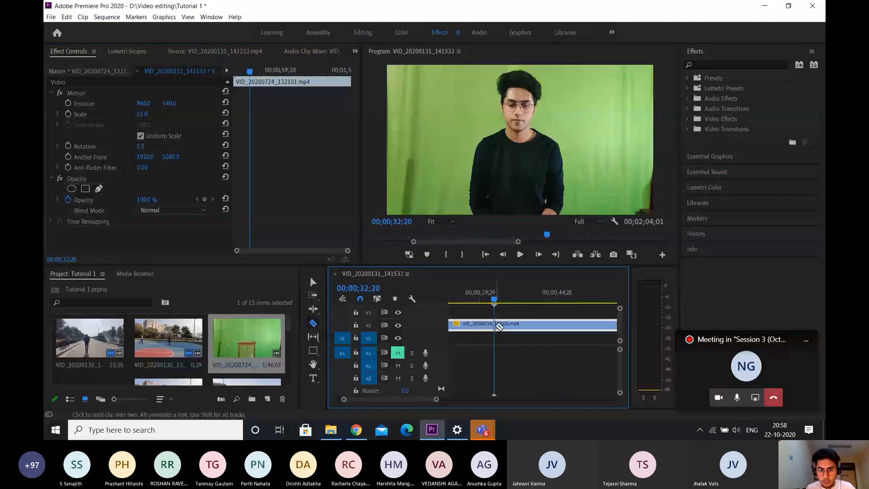
{"action": "key", "text": "ctrl+k"}
{"action": "left_click_drag", "start_coordinate": [534, 325], "coordinate": [476, 330]}
{"action": "scroll", "coordinate": [498, 345], "scroll_direction": "up", "scroll_amount": 5}
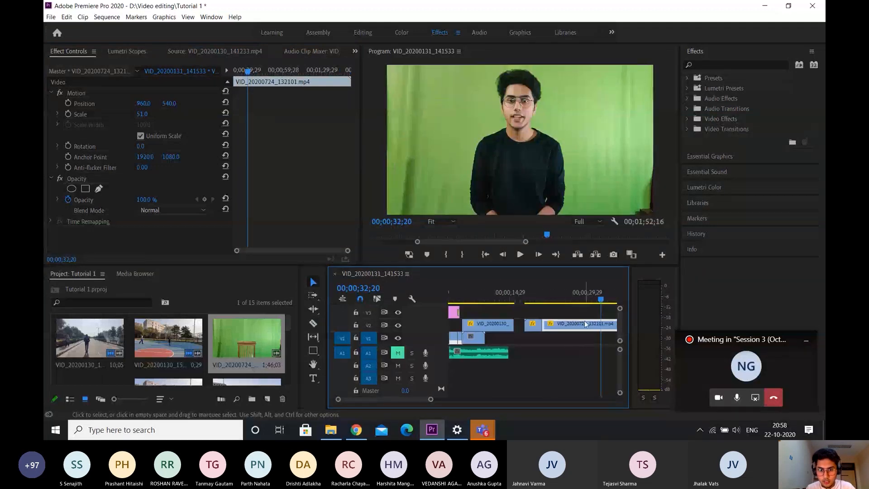
{"action": "left_click_drag", "start_coordinate": [586, 324], "coordinate": [566, 325]}
{"action": "scroll", "coordinate": [564, 327], "scroll_direction": "down", "scroll_amount": 2}
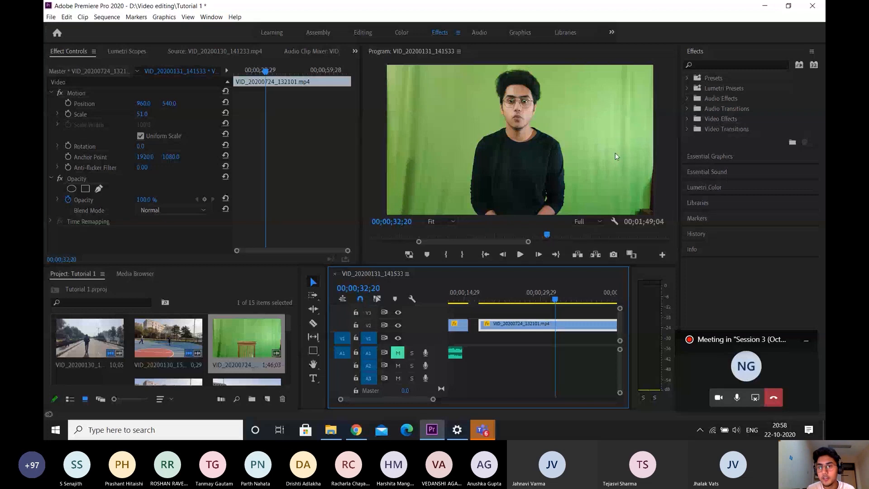
Apply the Crop effect to the green-screen clip and crop it 29% on the left and 31% on the right
{"action": "left_click", "coordinate": [724, 65]}
{"action": "type", "text": "crop"}
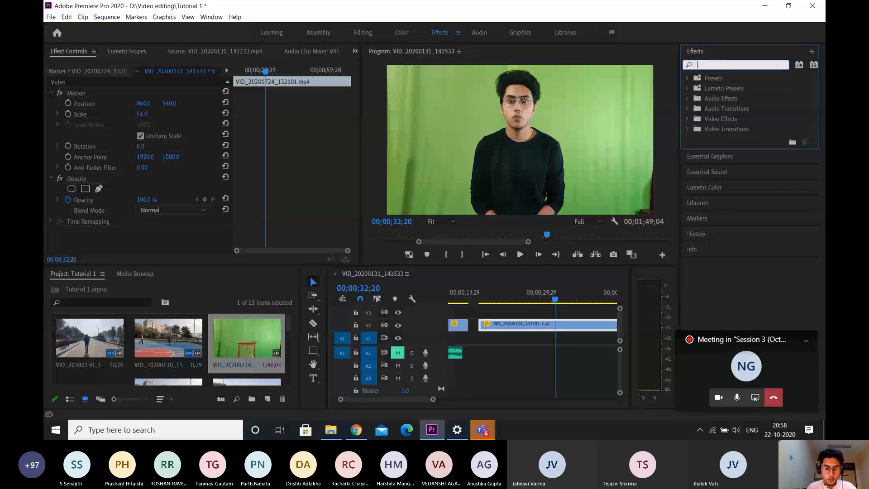
{"action": "left_click", "coordinate": [734, 138]}
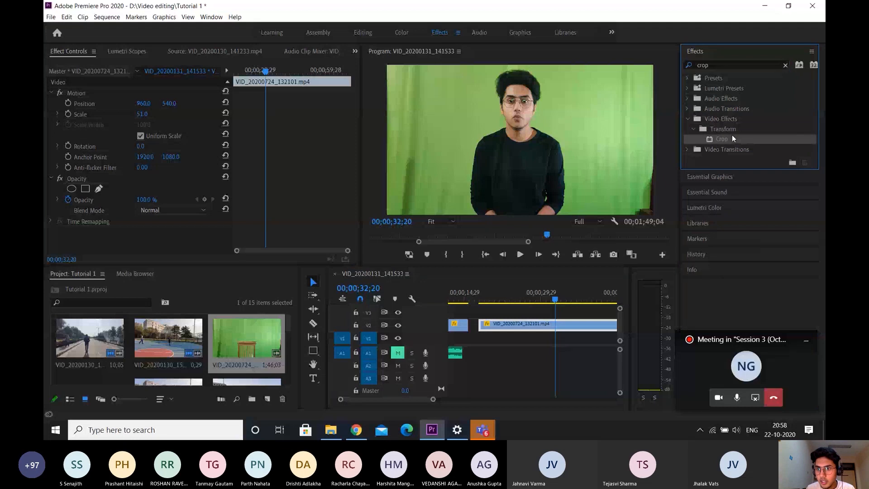
{"action": "left_click_drag", "start_coordinate": [733, 138], "coordinate": [523, 329]}
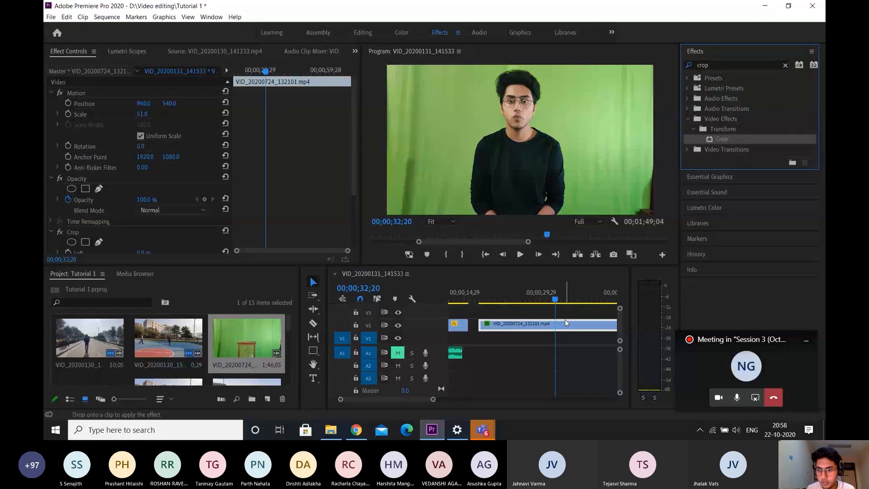
{"action": "scroll", "coordinate": [154, 199], "scroll_direction": "down", "scroll_amount": 4}
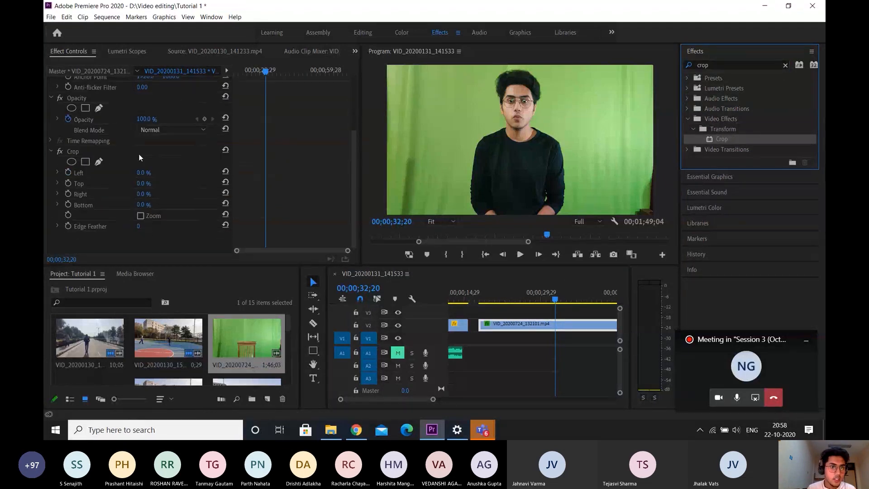
{"action": "left_click_drag", "start_coordinate": [141, 172], "coordinate": [176, 194]}
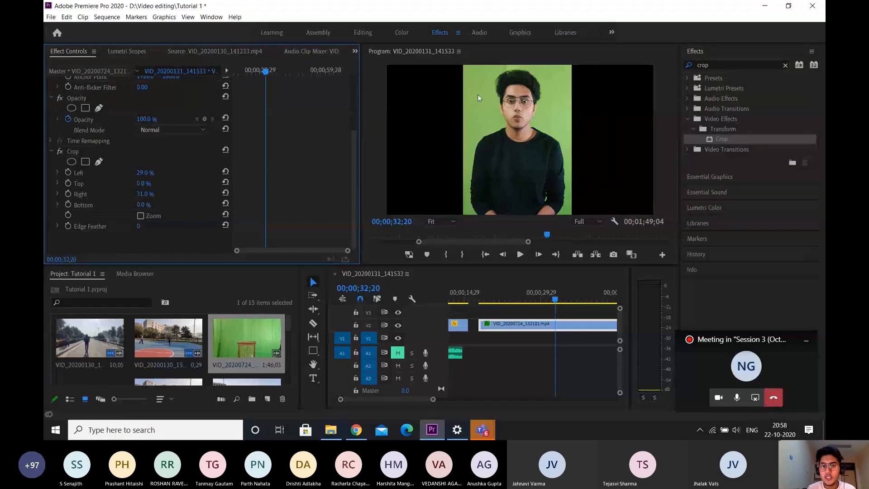
Apply the Ultra Key effect to the green-screen clip and sample the green background beside the man as its key color
{"action": "left_click", "coordinate": [740, 64]}
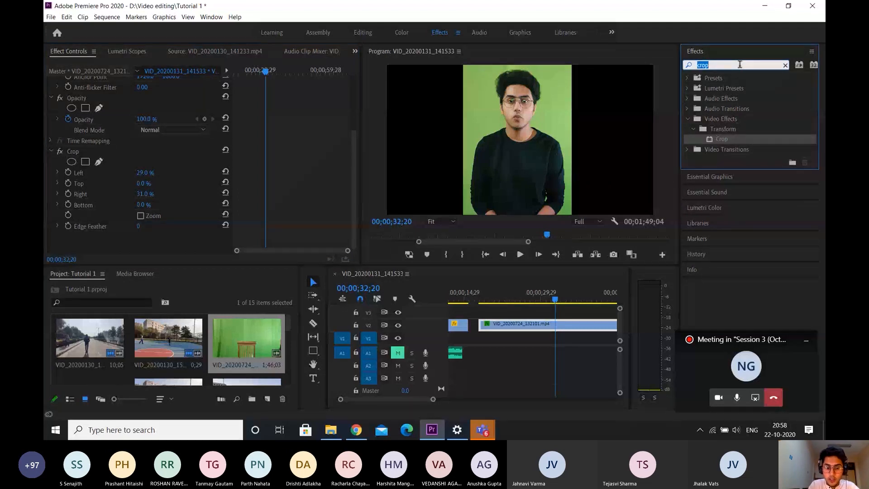
{"action": "type", "text": "ultra"}
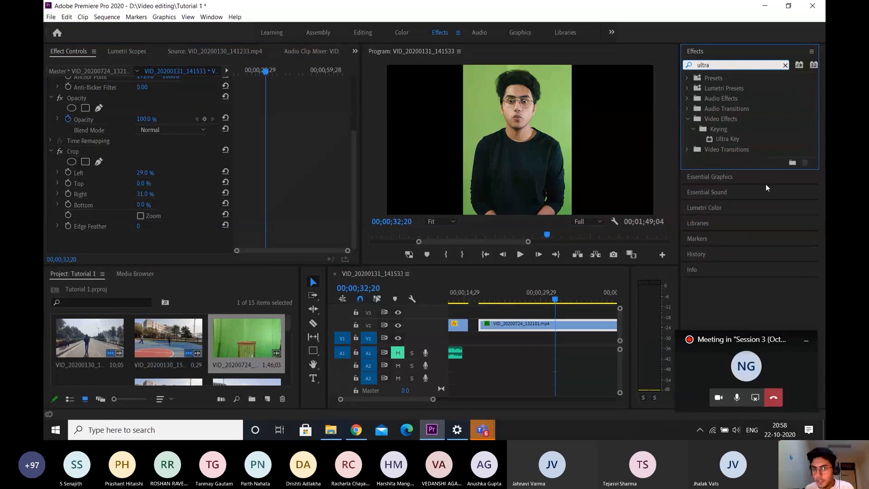
{"action": "left_click", "coordinate": [726, 136]}
{"action": "left_click_drag", "start_coordinate": [731, 137], "coordinate": [542, 321]}
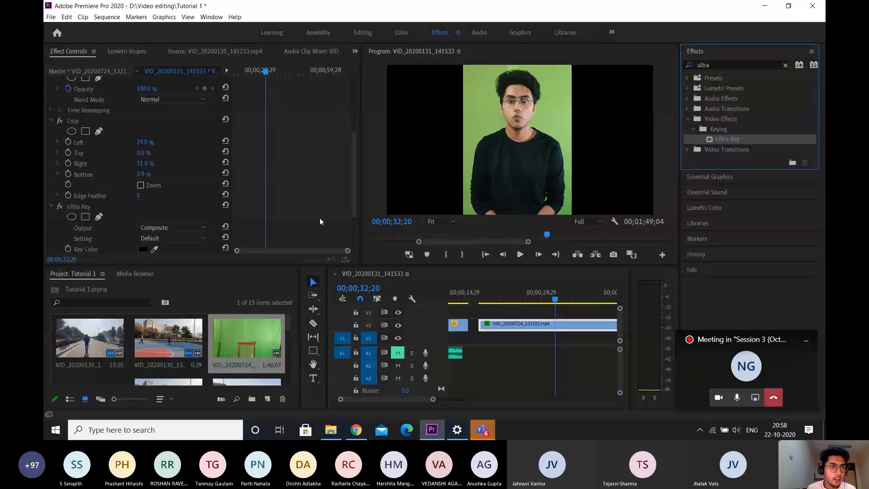
{"action": "scroll", "coordinate": [317, 204], "scroll_direction": "down", "scroll_amount": 4}
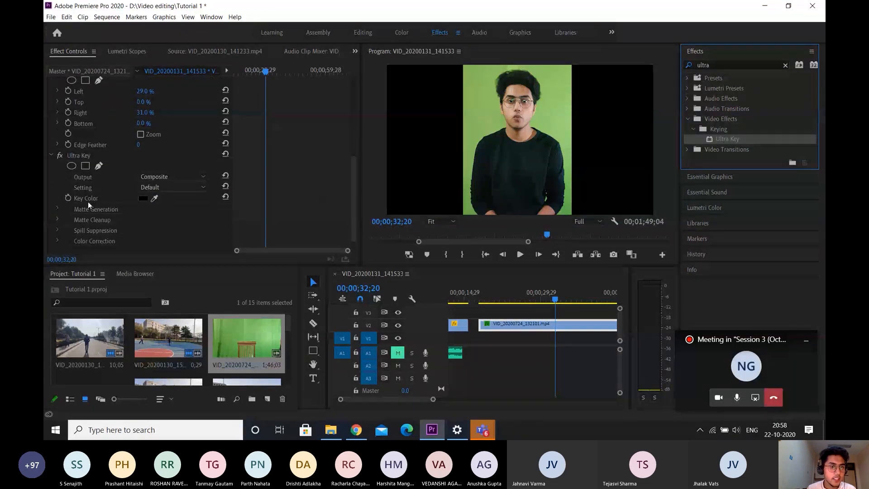
{"action": "left_click", "coordinate": [155, 198]}
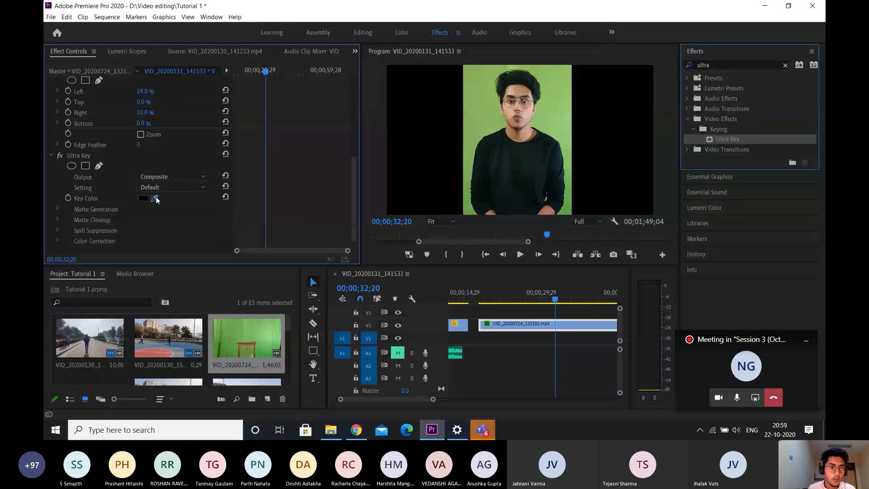
{"action": "left_click", "coordinate": [489, 117]}
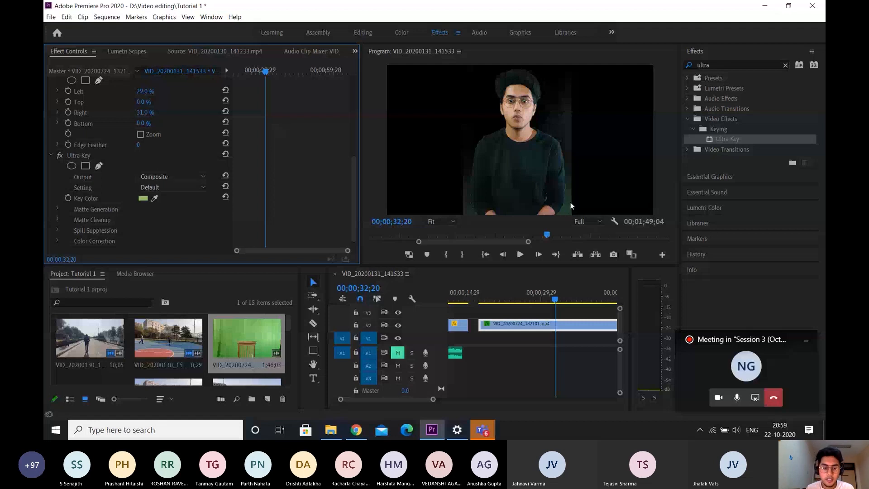
Move the basketball-court clip VID_20200130_152950.mp4 onto V1 beneath the keyed clip around 00;00;32;20 and check the composite at 00;00;32;04
{"action": "scroll", "coordinate": [482, 345], "scroll_direction": "down", "scroll_amount": 3}
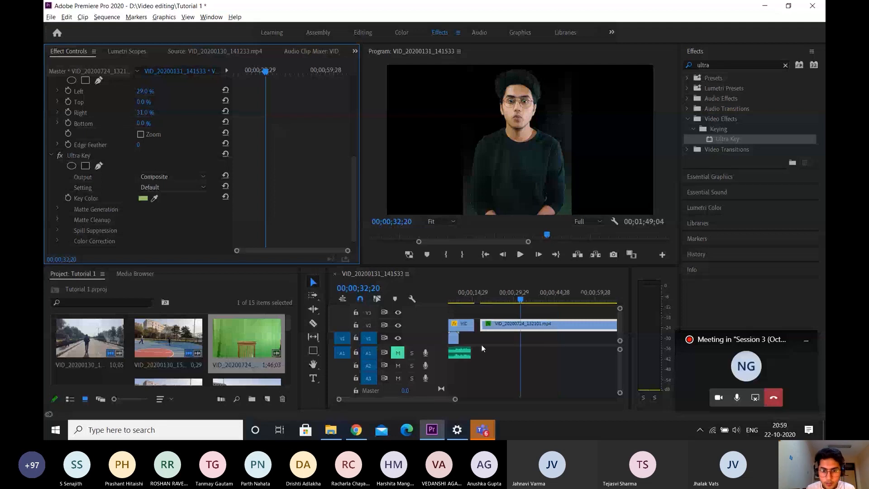
{"action": "scroll", "coordinate": [482, 348], "scroll_direction": "down", "scroll_amount": 3}
{"action": "left_click_drag", "start_coordinate": [460, 326], "coordinate": [494, 340]}
{"action": "scroll", "coordinate": [494, 340], "scroll_direction": "up", "scroll_amount": 5}
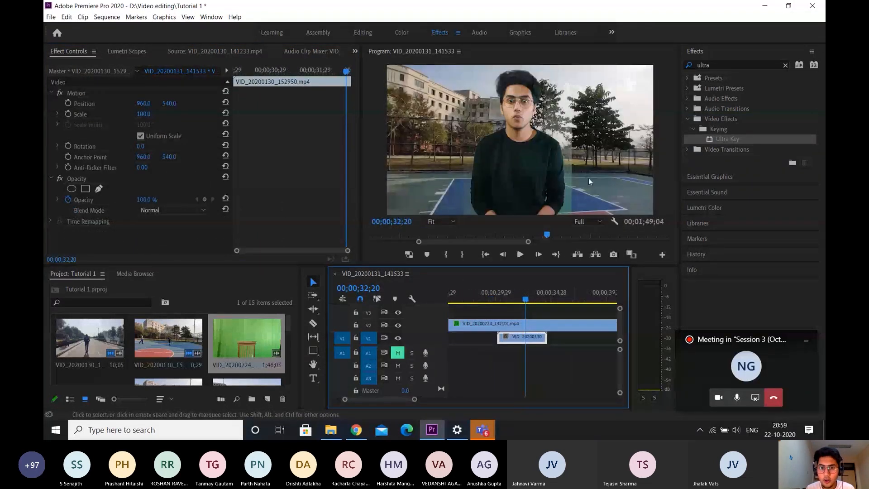
{"action": "left_click_drag", "start_coordinate": [525, 303], "coordinate": [520, 303]}
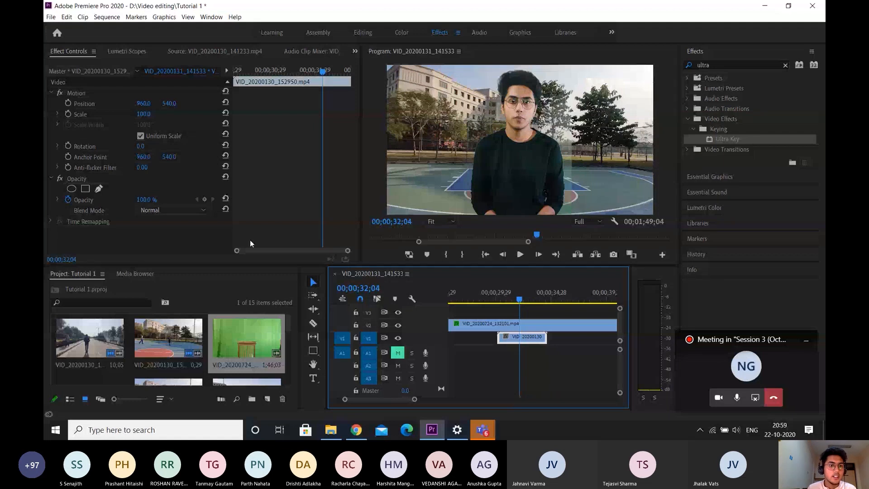
Set the green-screen clip's Ultra Key matte generation to Transparency 54, Highlight 0, Shadow 80, Tolerance 52 and Pedestal 77, and preview the key
{"action": "left_click", "coordinate": [491, 325]}
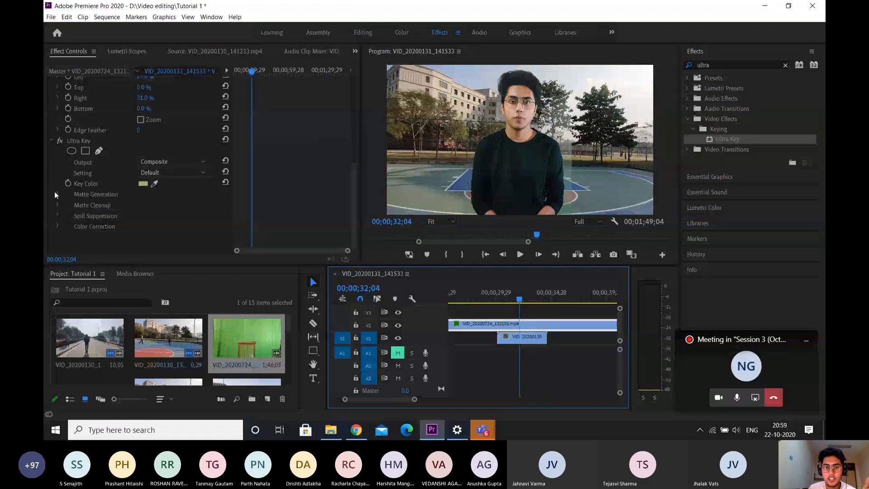
{"action": "left_click", "coordinate": [55, 193]}
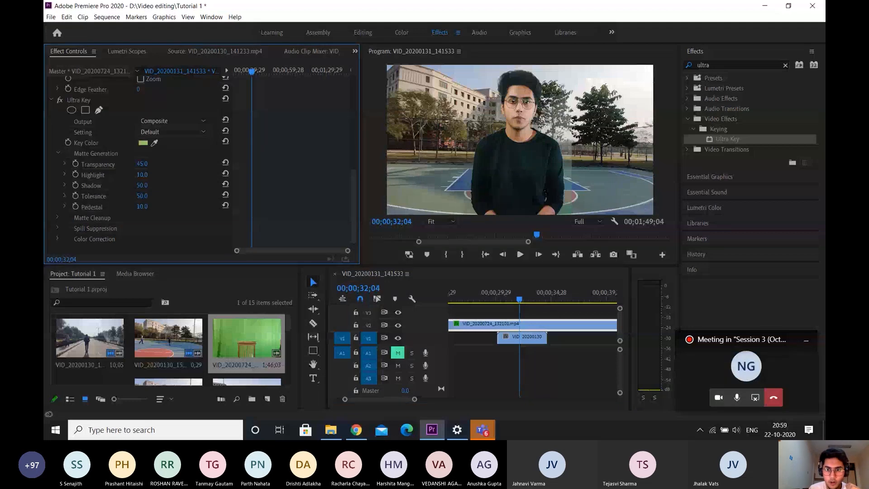
{"action": "mouse_move", "coordinate": [142, 175]}
{"action": "left_mouse_down"}
{"action": "mouse_move", "coordinate": [135, 175]}
{"action": "mouse_move", "coordinate": [153, 164]}
{"action": "mouse_move", "coordinate": [139, 164]}
{"action": "left_mouse_up"}
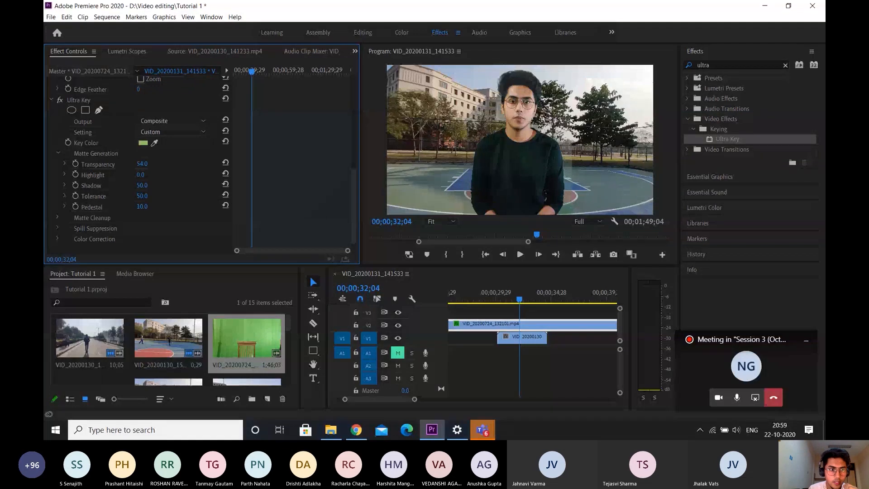
{"action": "left_click", "coordinate": [156, 184]}
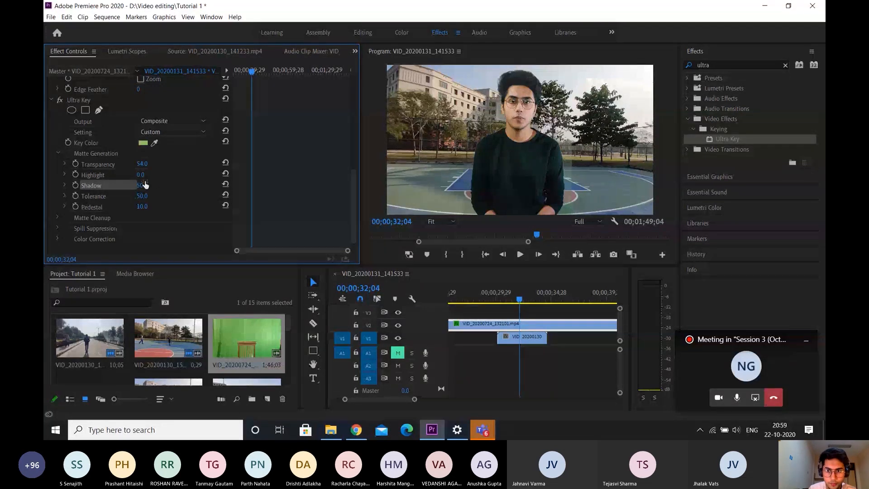
{"action": "left_click_drag", "start_coordinate": [145, 184], "coordinate": [159, 184]}
{"action": "left_click_drag", "start_coordinate": [142, 196], "coordinate": [175, 207]}
{"action": "key", "text": "space"}
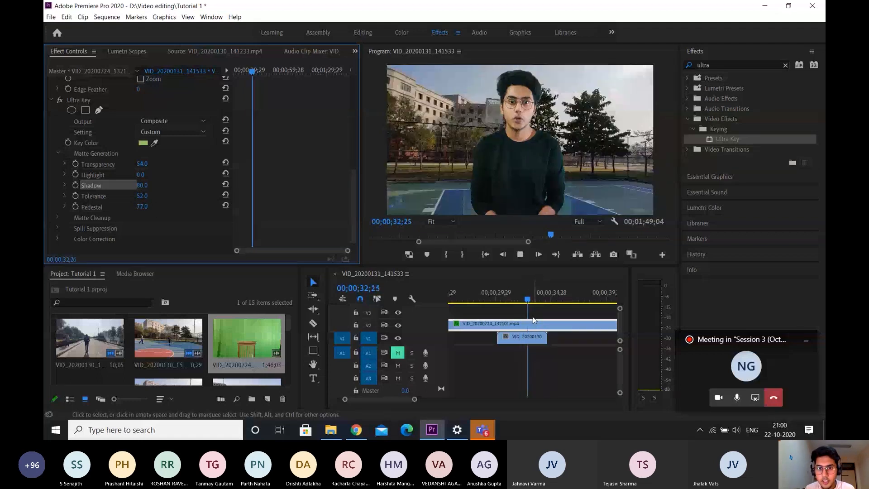
{"action": "key", "text": "space"}
Try to extend the basketball-court clip on V1 at both ends, and delete it from the timeline
{"action": "left_click_drag", "start_coordinate": [546, 338], "coordinate": [646, 335]}
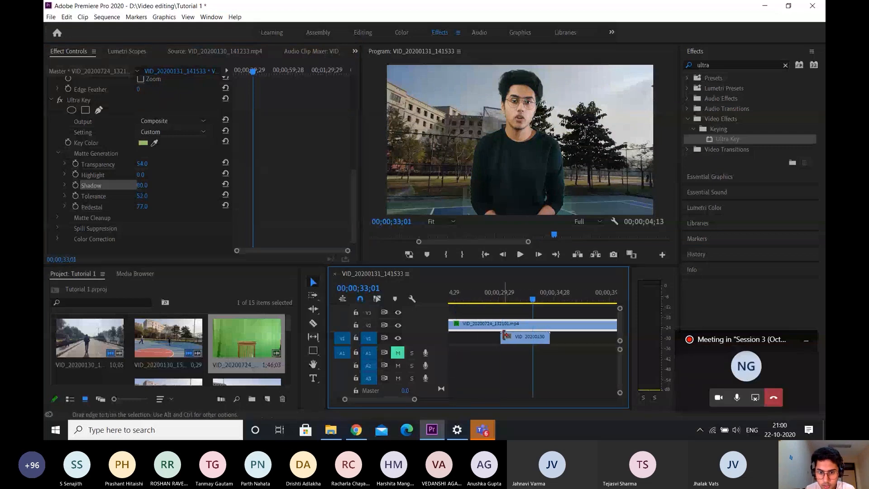
{"action": "left_click_drag", "start_coordinate": [505, 335], "coordinate": [590, 336]}
{"action": "key", "text": "Delete"}
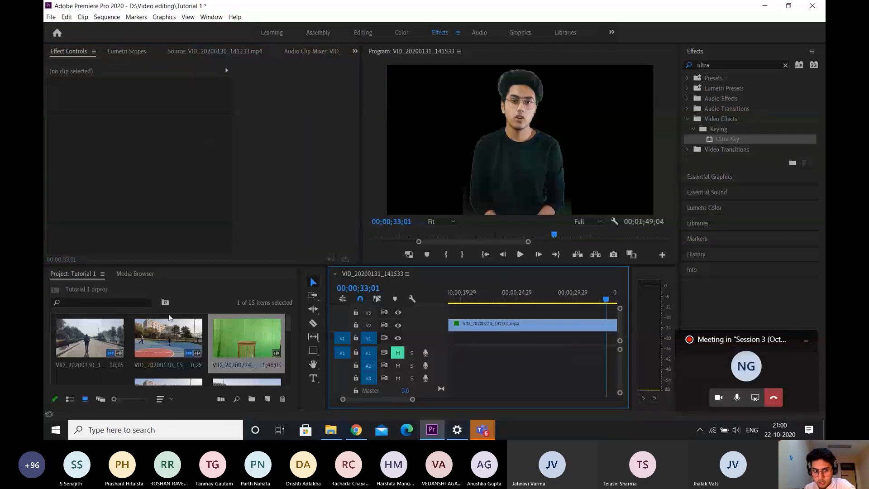
Place VID_20200130_141233.mp4 on V1 beneath the keyed clip as the new background and play back the composite
{"action": "left_click", "coordinate": [173, 336]}
{"action": "left_click_drag", "start_coordinate": [94, 341], "coordinate": [562, 345]}
{"action": "scroll", "coordinate": [497, 312], "scroll_direction": "down", "scroll_amount": 2}
{"action": "left_click_drag", "start_coordinate": [490, 297], "coordinate": [481, 297]}
{"action": "key", "text": "space"}
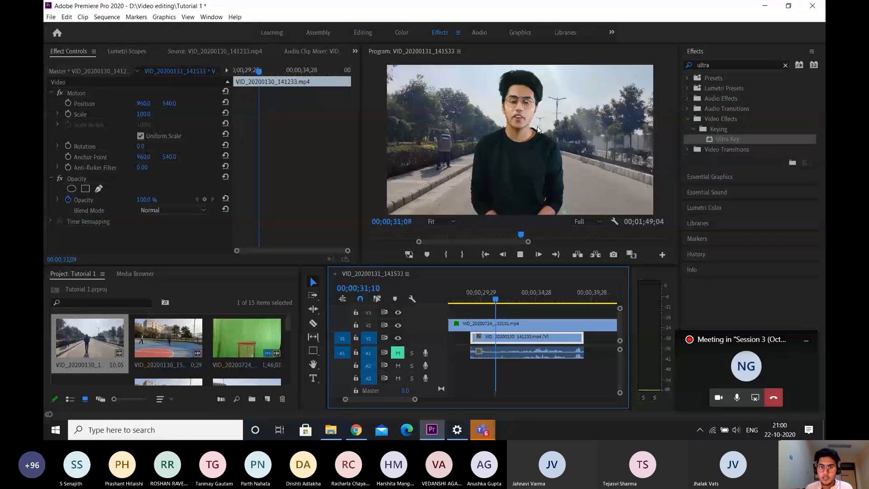
{"action": "key", "text": "space"}
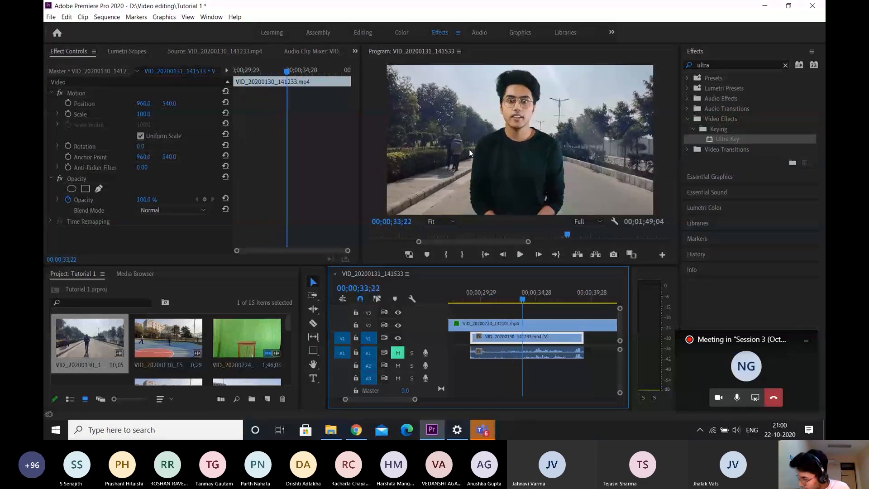